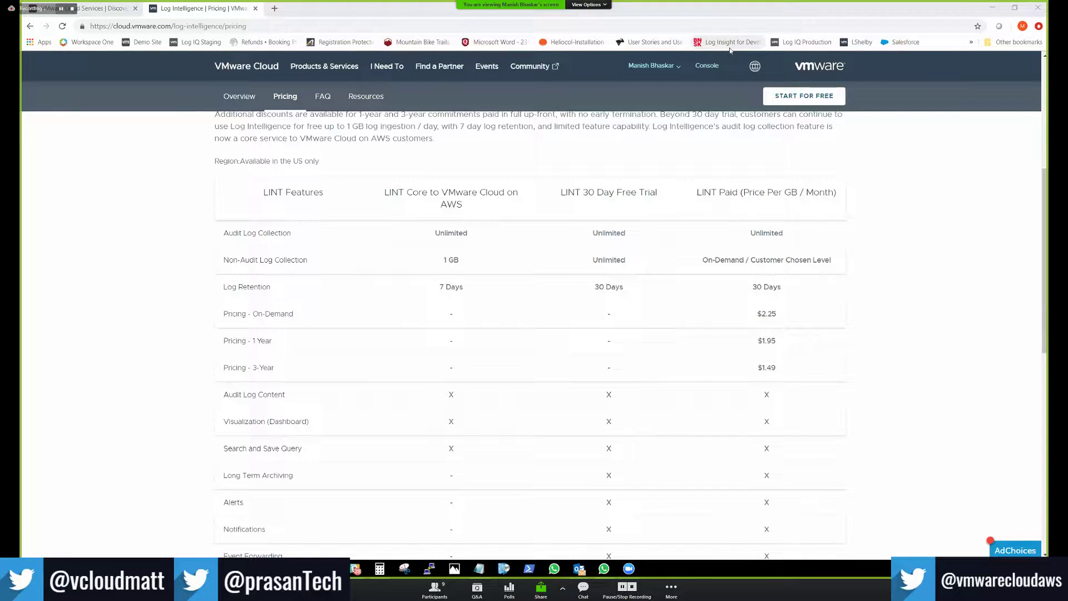
left_click_drag(223, 315, 794, 317)
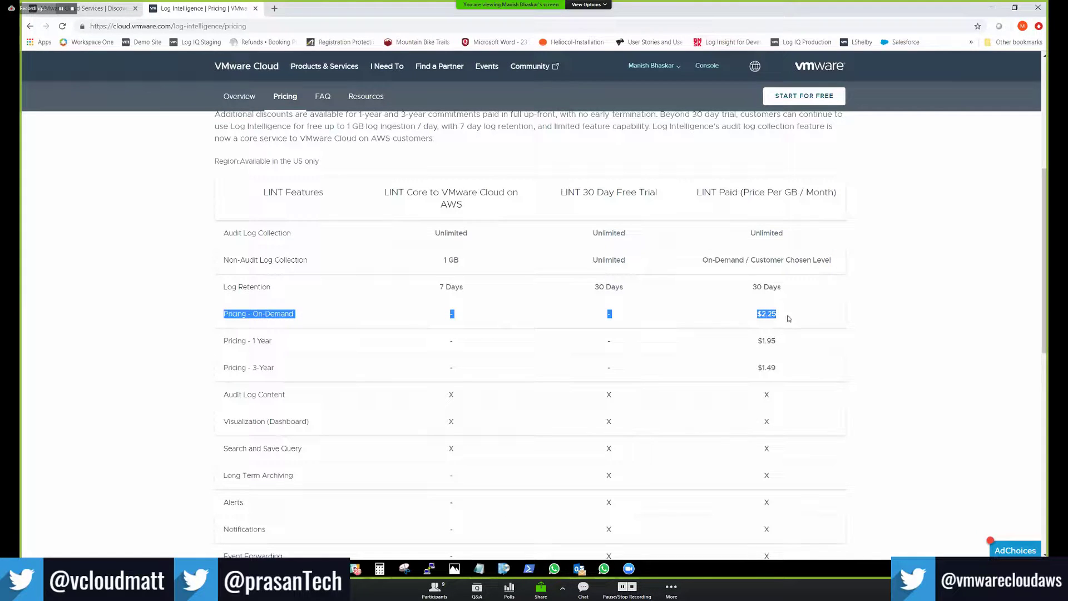
left_click(783, 318)
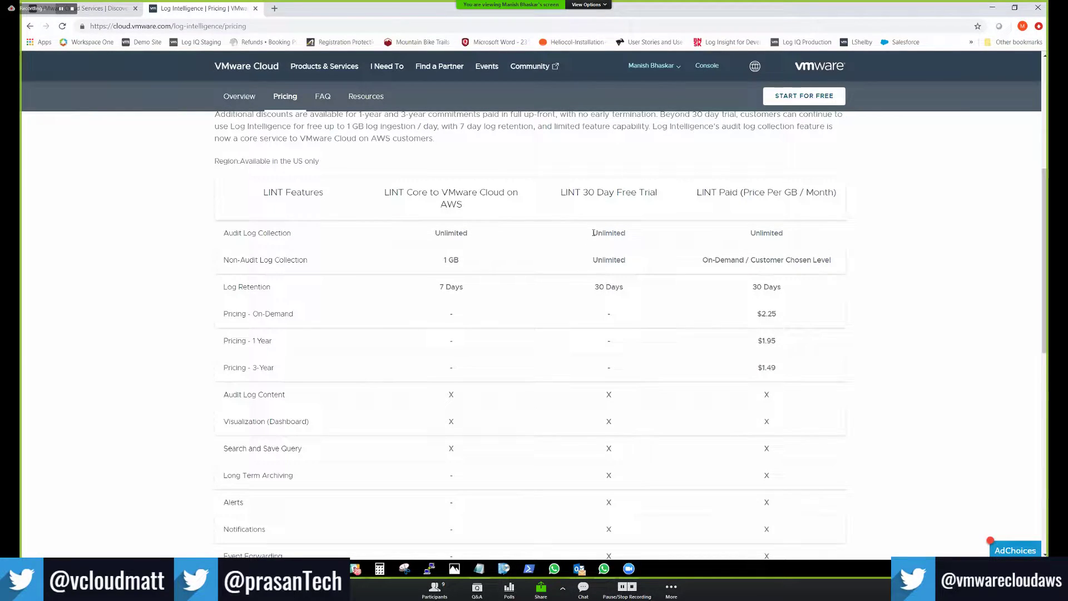
left_click_drag(593, 233, 643, 235)
left_click_drag(592, 288, 635, 291)
scroll(629, 401, "down", 4)
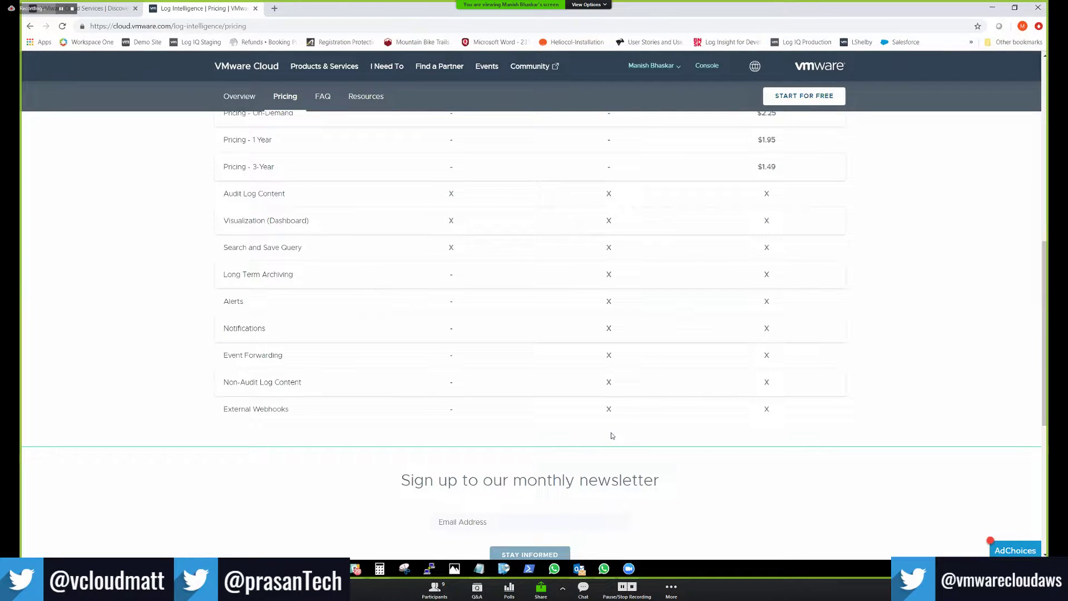
scroll(702, 437, "up", 1)
scroll(702, 437, "up", 2)
left_click(700, 439)
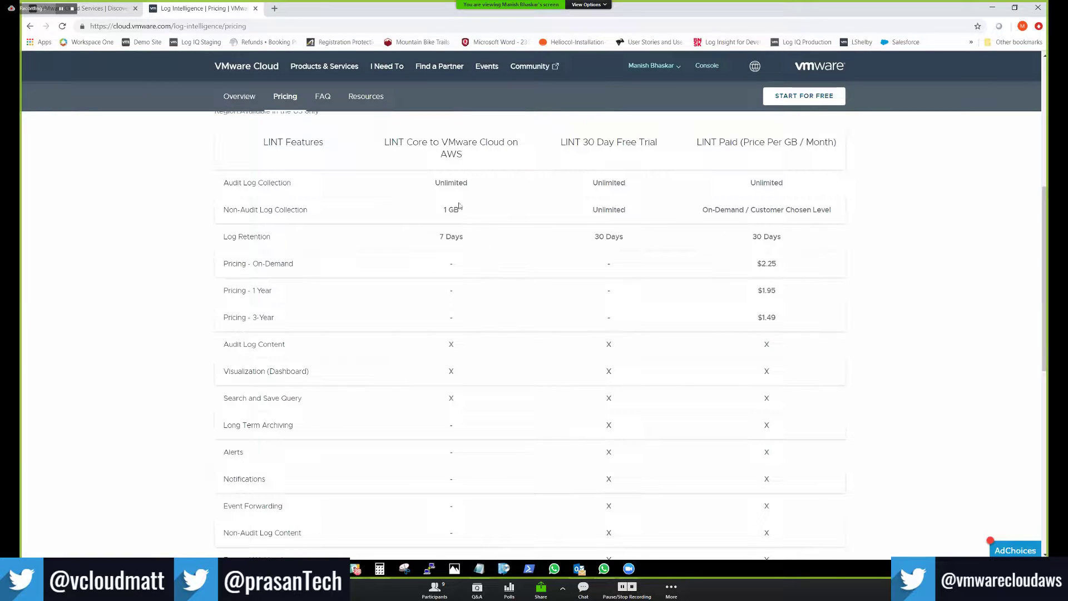
left_click_drag(436, 180, 470, 186)
left_click(456, 188)
left_click_drag(444, 209, 460, 210)
left_click(438, 243)
left_click_drag(437, 236, 470, 238)
left_click(184, 250)
Highlight LINT Core's marks for Audit Log Content, Visualization (Dashboard) and Search and Save Query
scroll(130, 448, "down", 2)
scroll(129, 448, "down", 1)
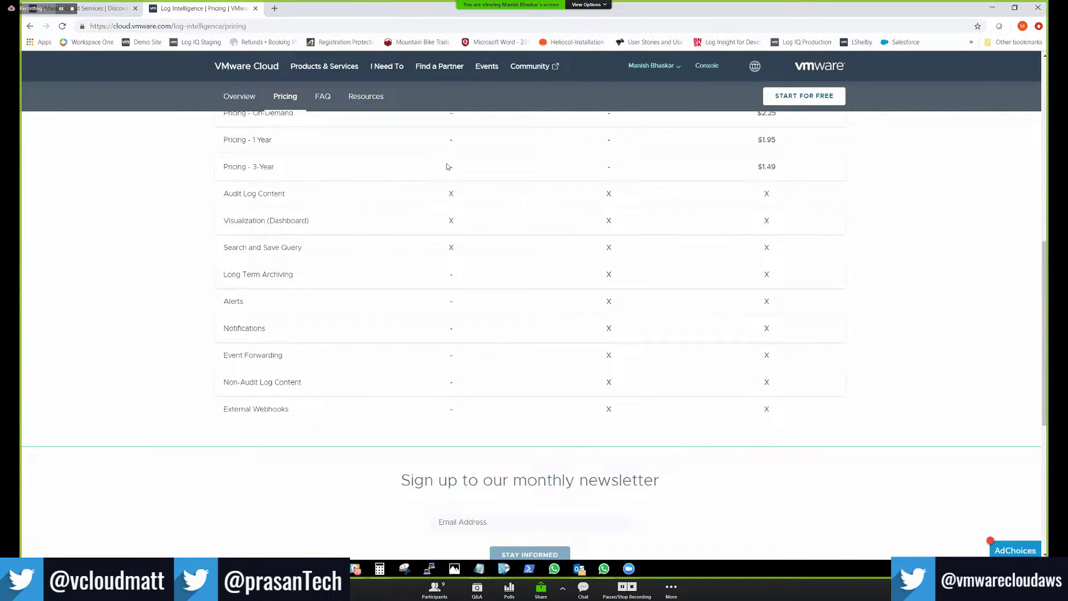
left_click_drag(448, 194, 455, 196)
left_click(454, 221)
double_click(454, 221)
double_click(452, 248)
left_click(459, 250)
Return to the top of the pricing page and switch to the VMware Cloud Services sign-in tab
scroll(760, 447, "up", 1)
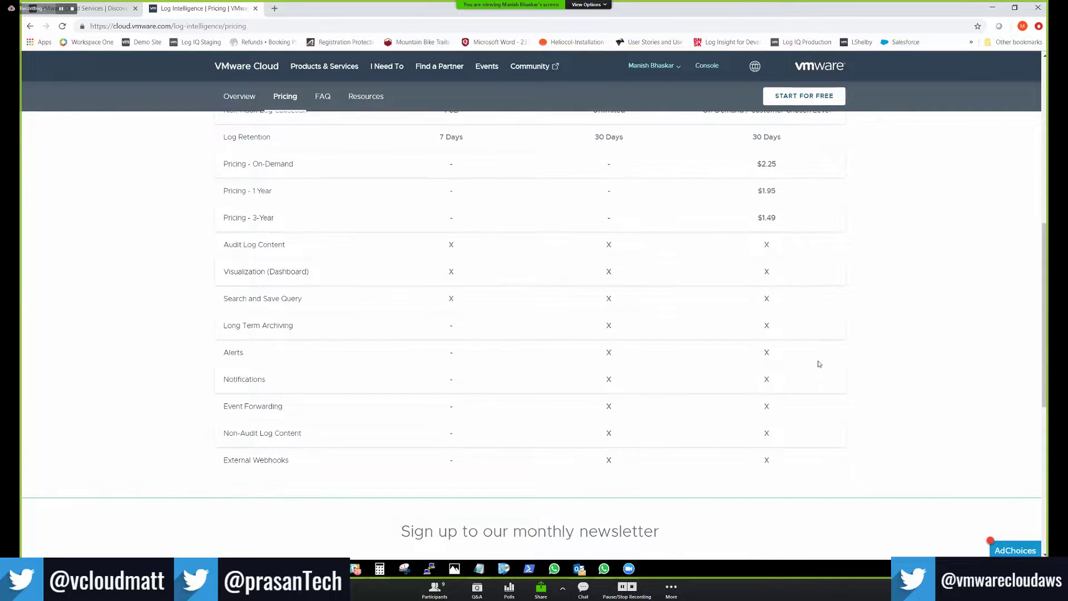
scroll(819, 364, "up", 1)
scroll(818, 363, "up", 1)
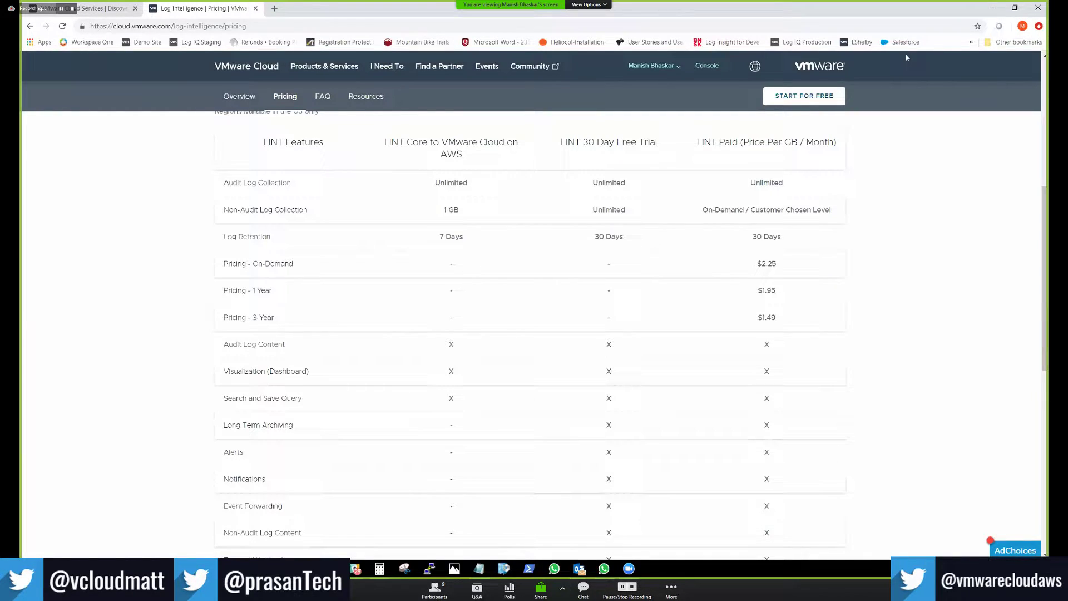
left_click(106, 9)
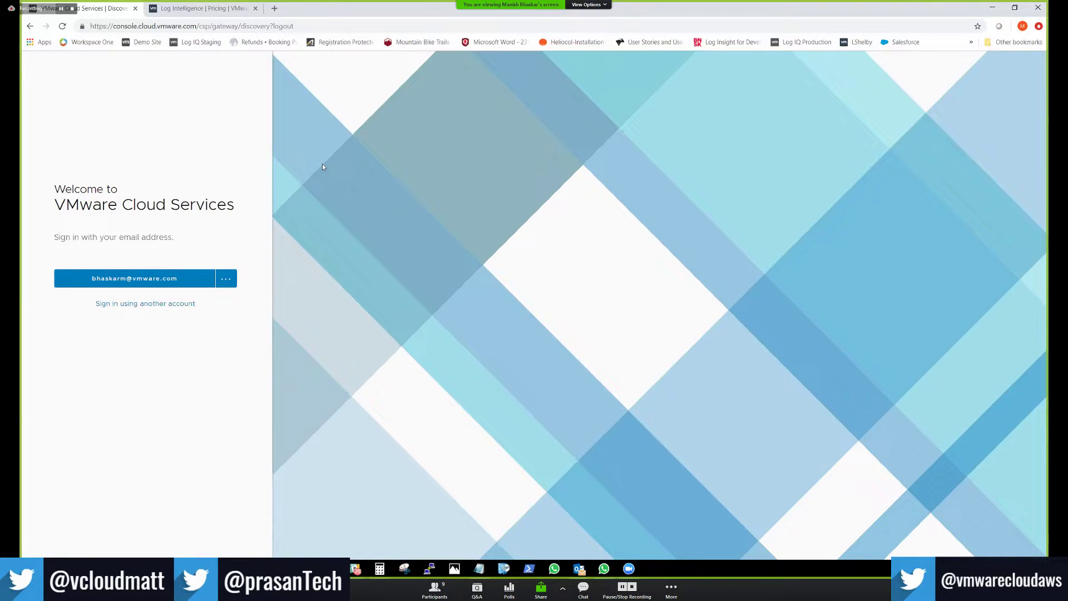
Sign in with the saved account and bring up the user and organization settings panel
left_click(146, 278)
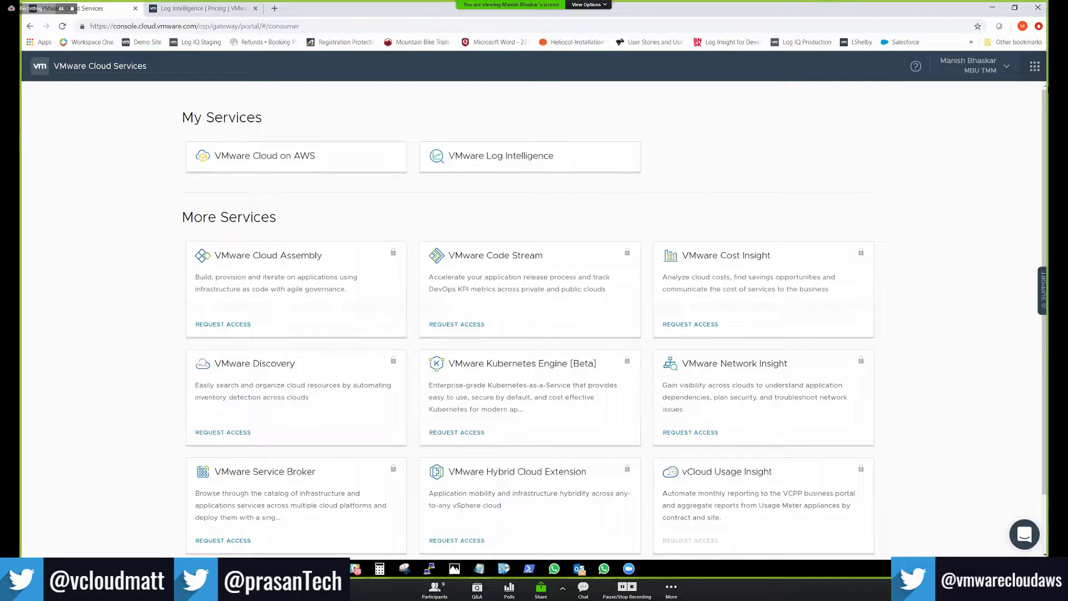
left_click(1008, 68)
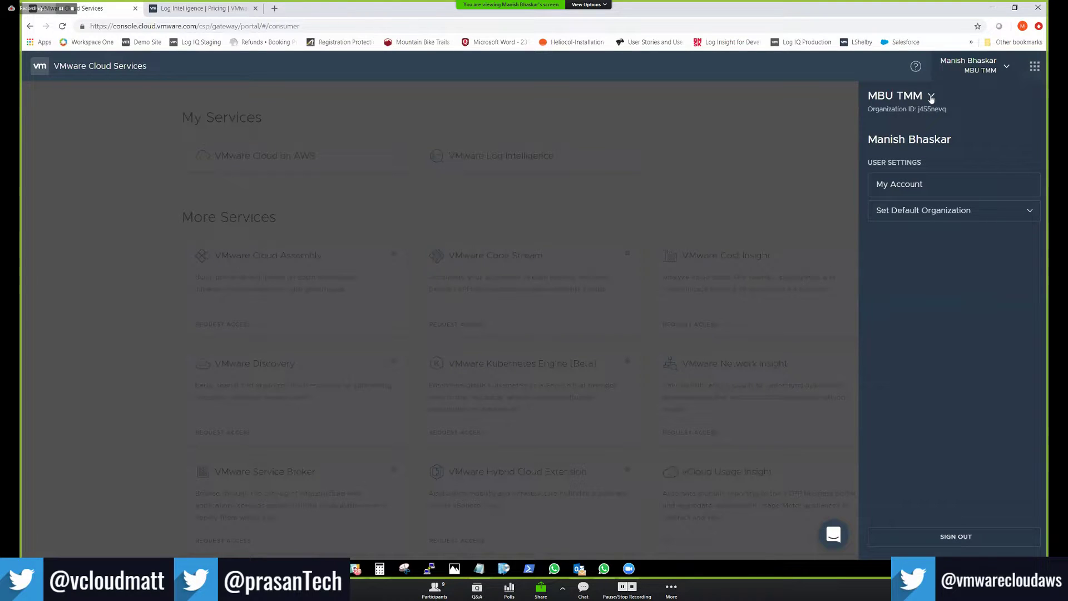
left_click(800, 127)
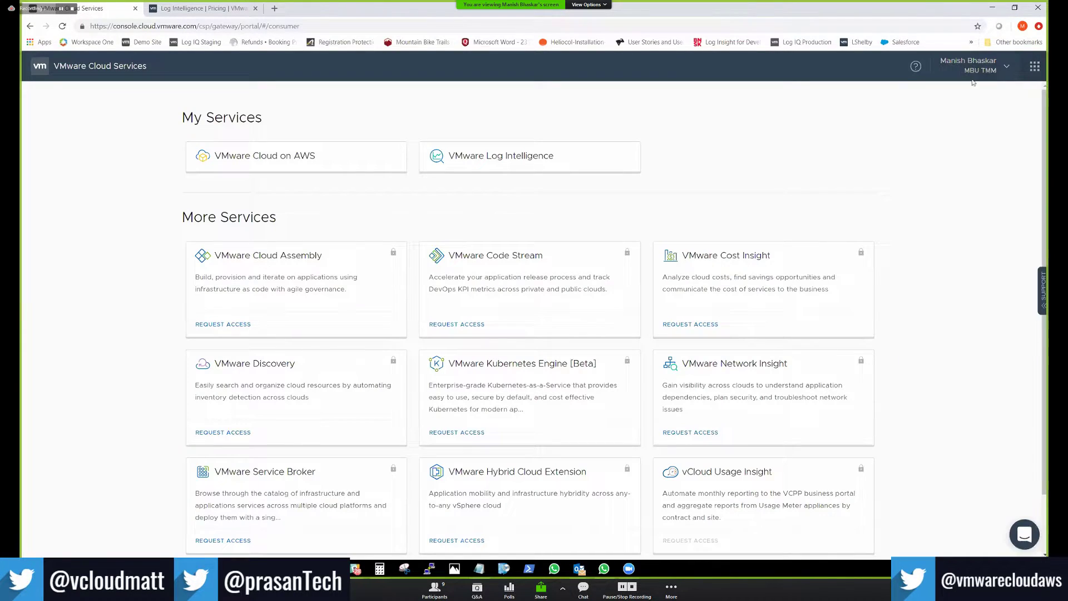
left_click(1007, 67)
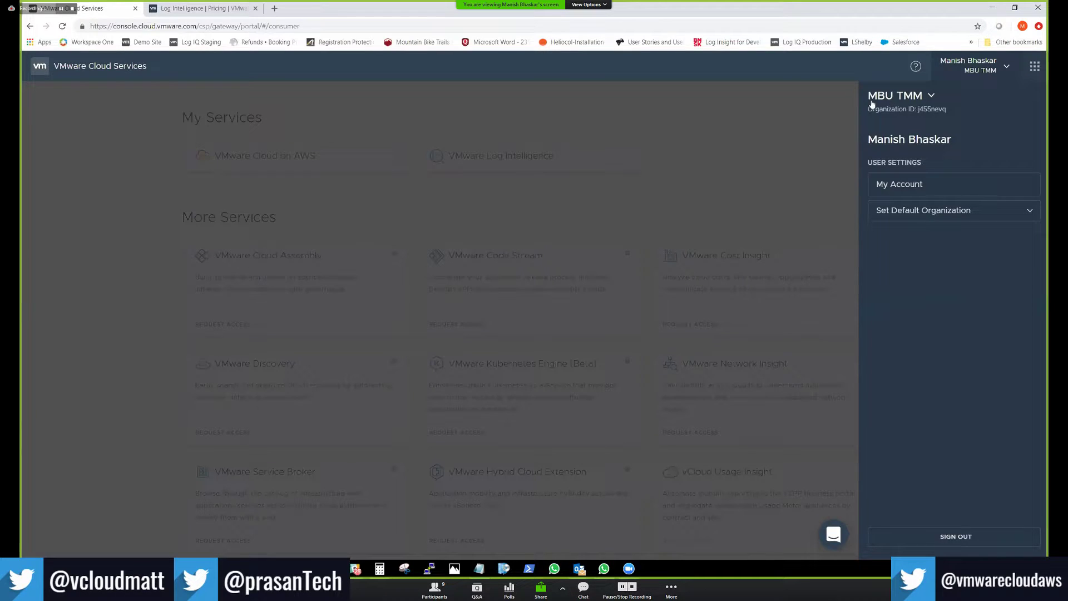
Review the organization list, then close it keeping MBU TMM as the organization
left_click(932, 96)
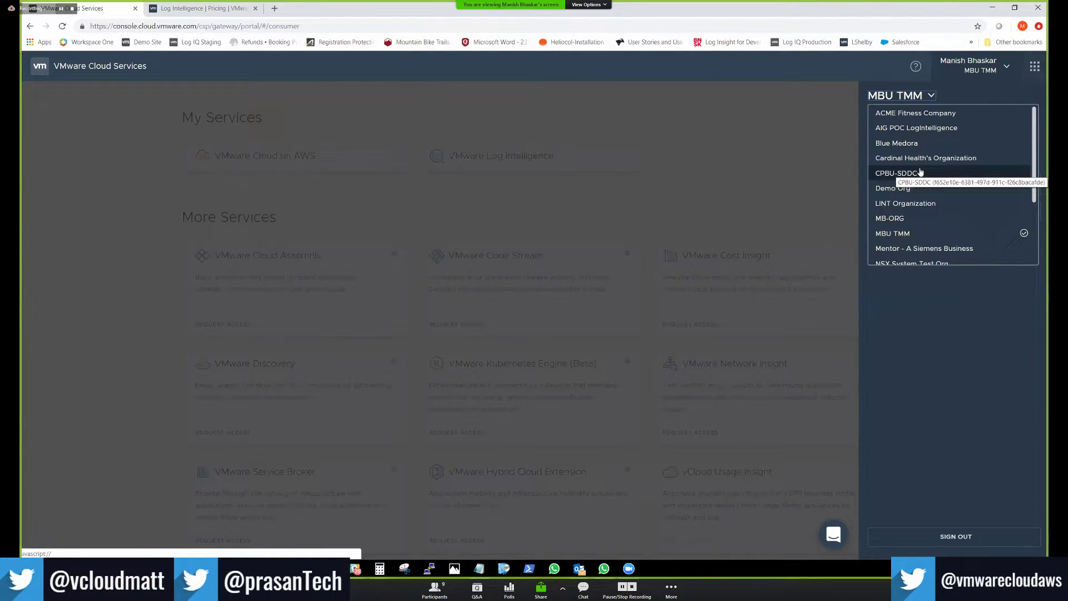
left_click(796, 129)
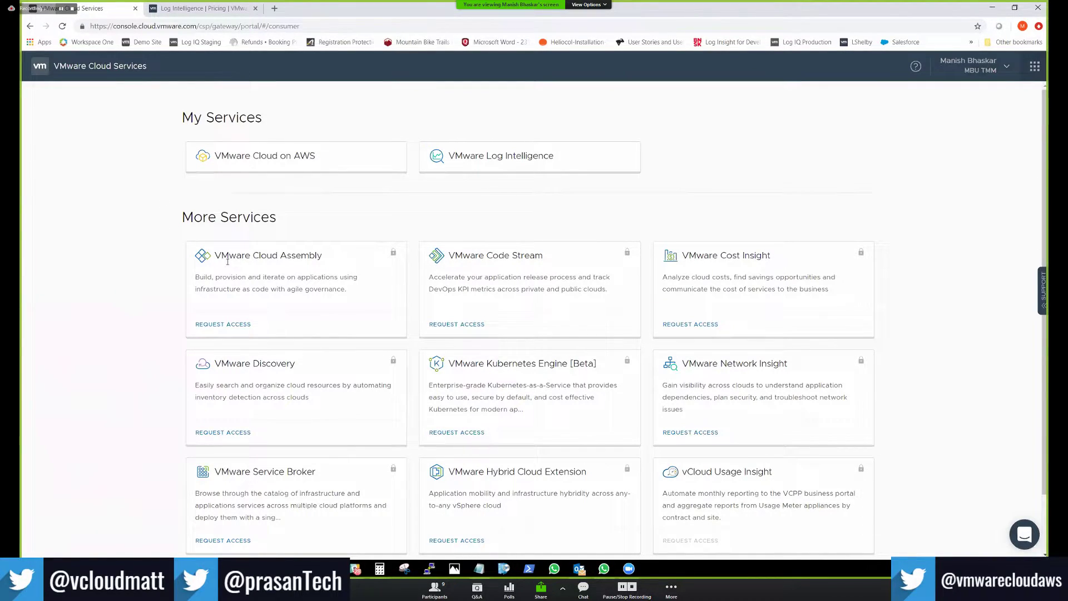
scroll(156, 202, "down", 1)
scroll(156, 202, "up", 1)
scroll(156, 267, "down", 1)
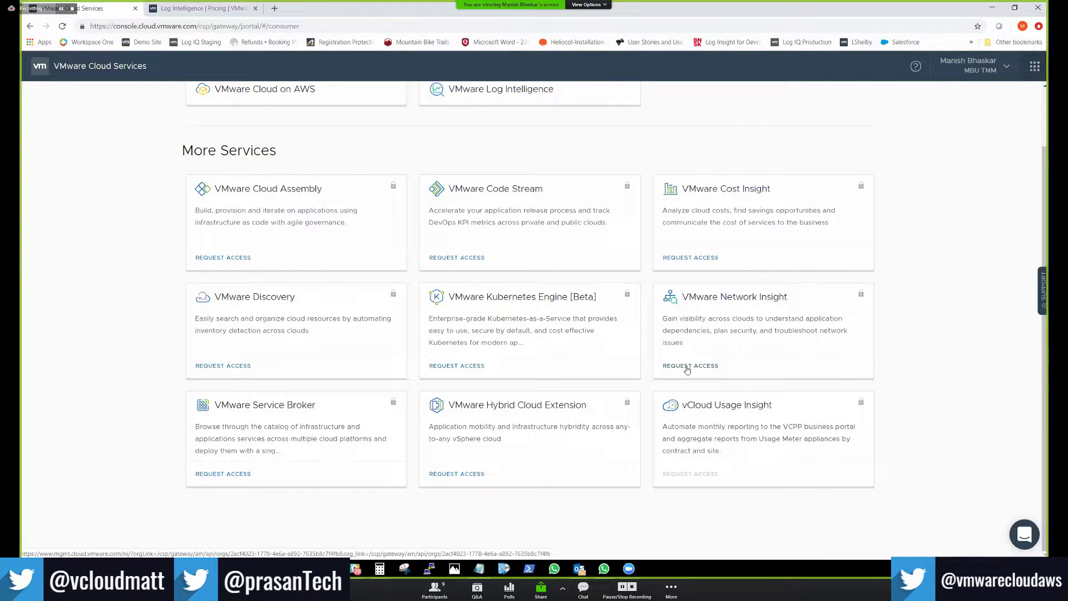
scroll(893, 394, "up", 2)
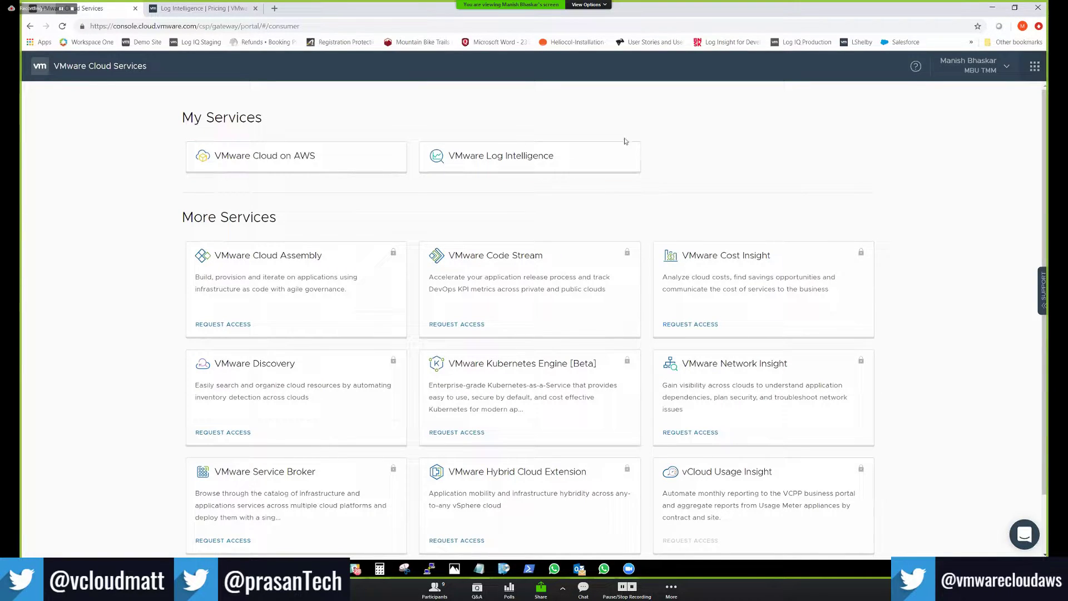
Launch VMware Log Intelligence, show Recent Alerts for the past day, and open the full alert list
left_click(504, 158)
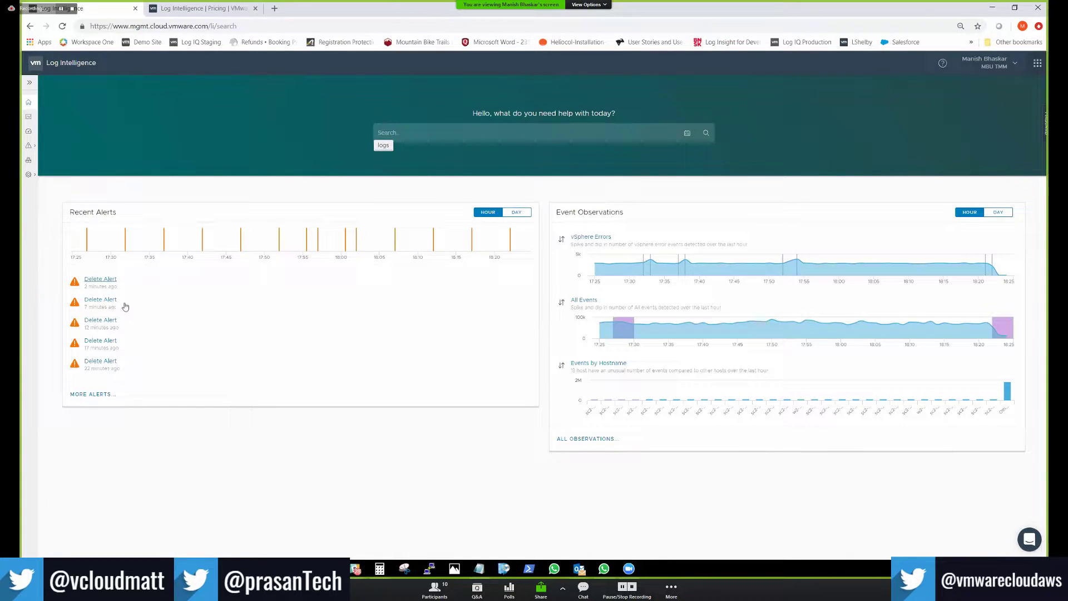
left_click(517, 213)
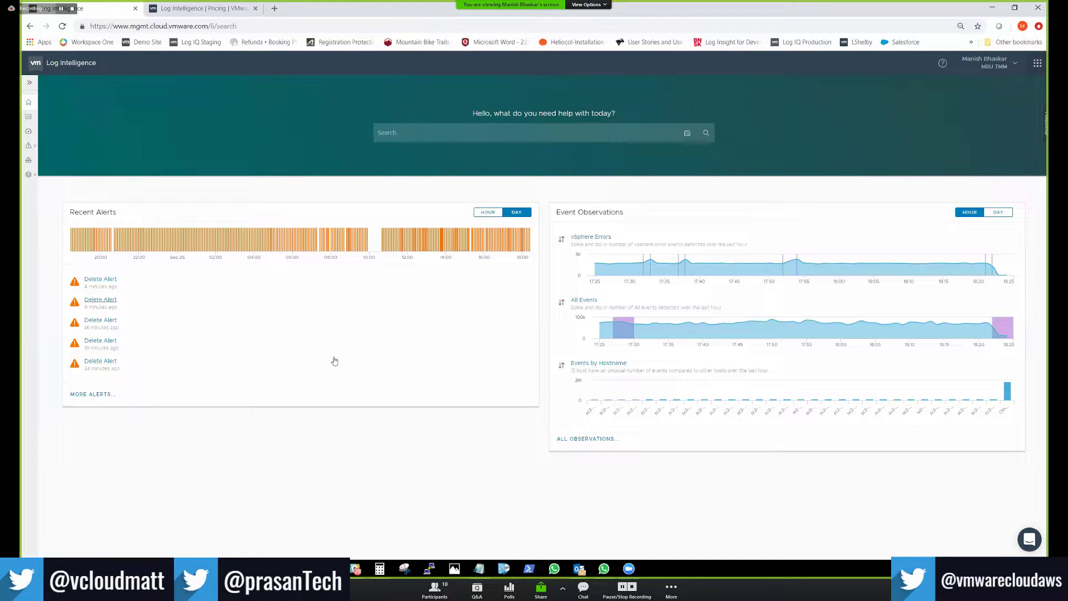
left_click(99, 395)
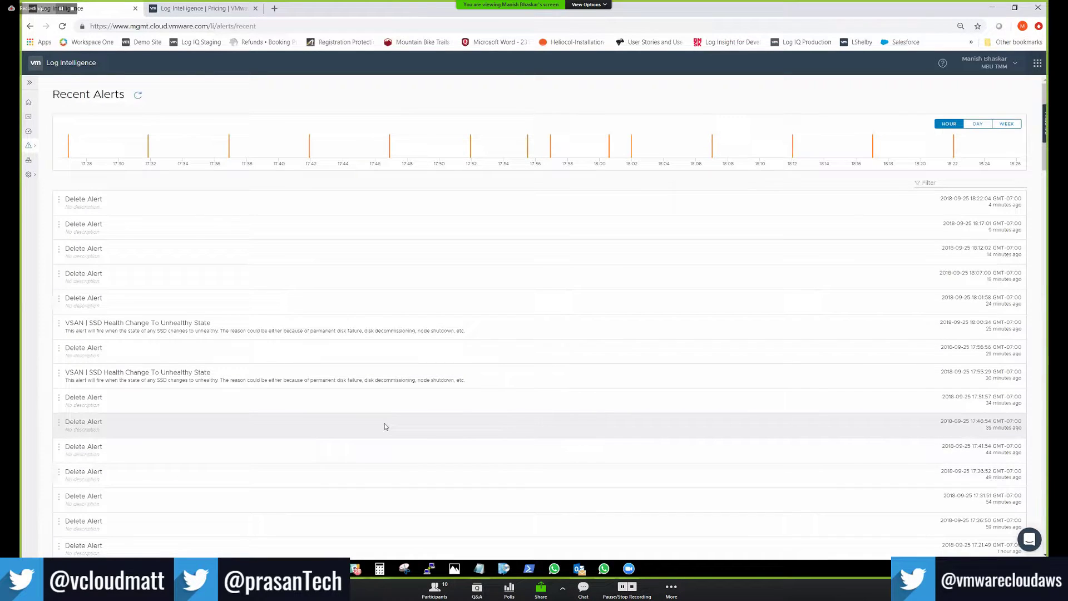
Open the Details of the second Delete Alert, fired at 18:17, to view its query and events
left_click(58, 224)
left_click(78, 240)
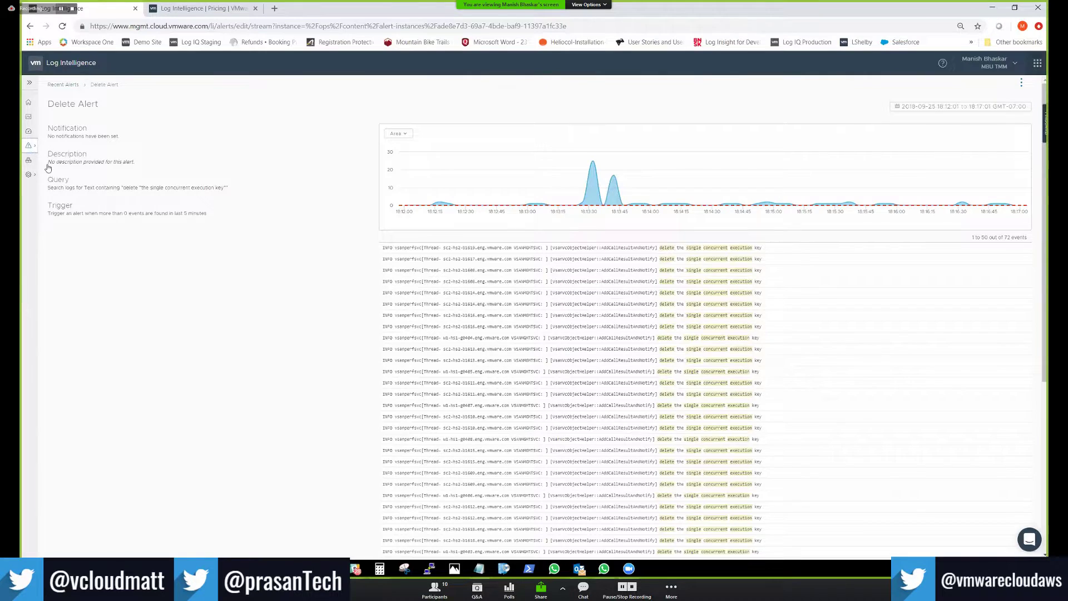
left_click(31, 147)
Go back to Alerts > Recent Alerts from the sidebar
left_click(62, 161)
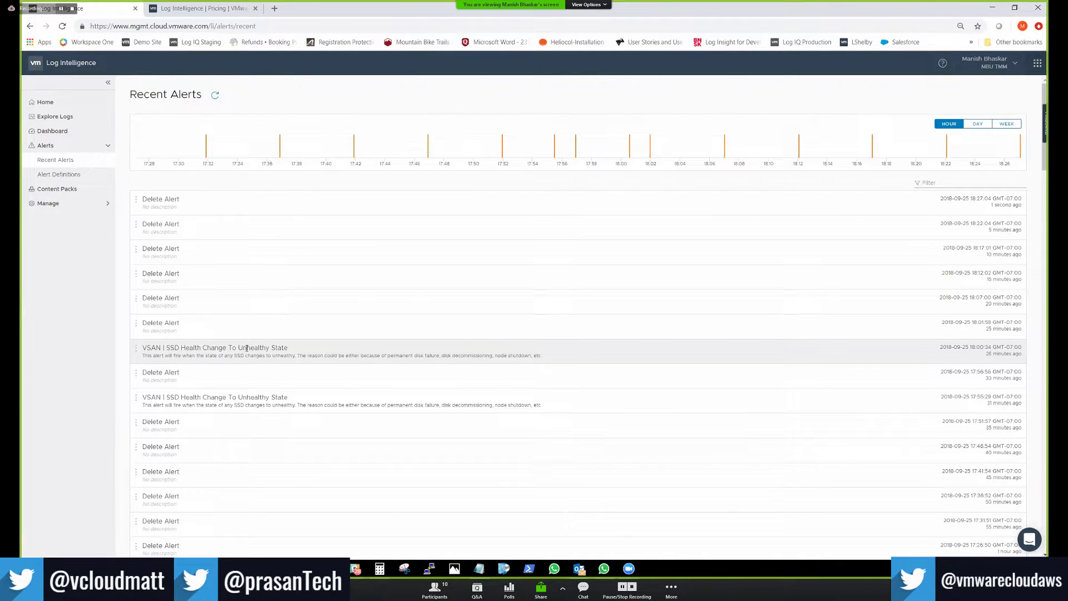
Open Details for the VSAN | SSD Health Change To Unhealthy State alert, showing 13 events
left_click(136, 349)
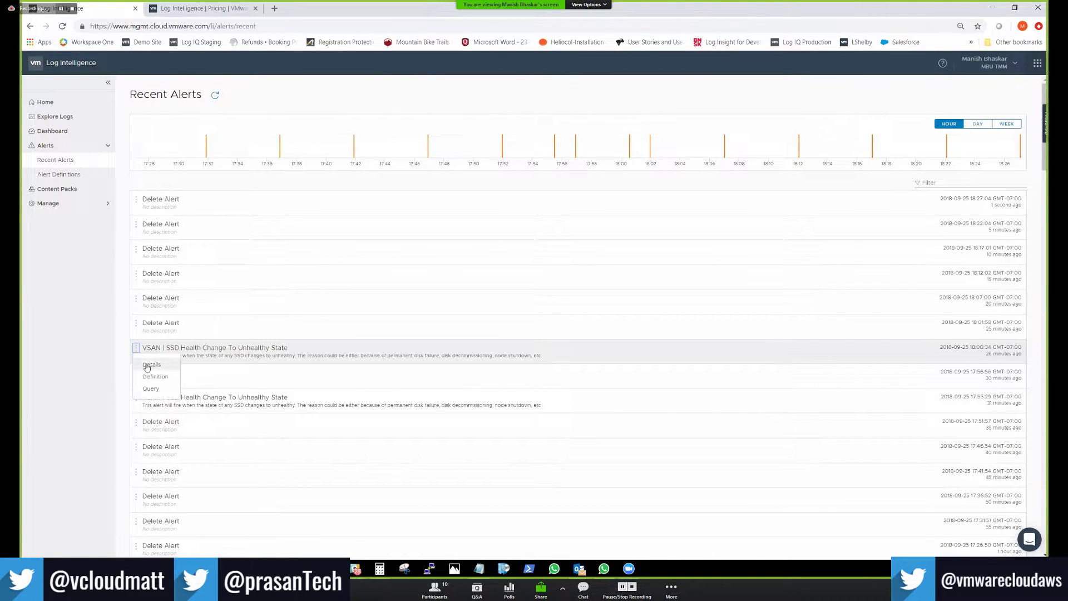
left_click(153, 366)
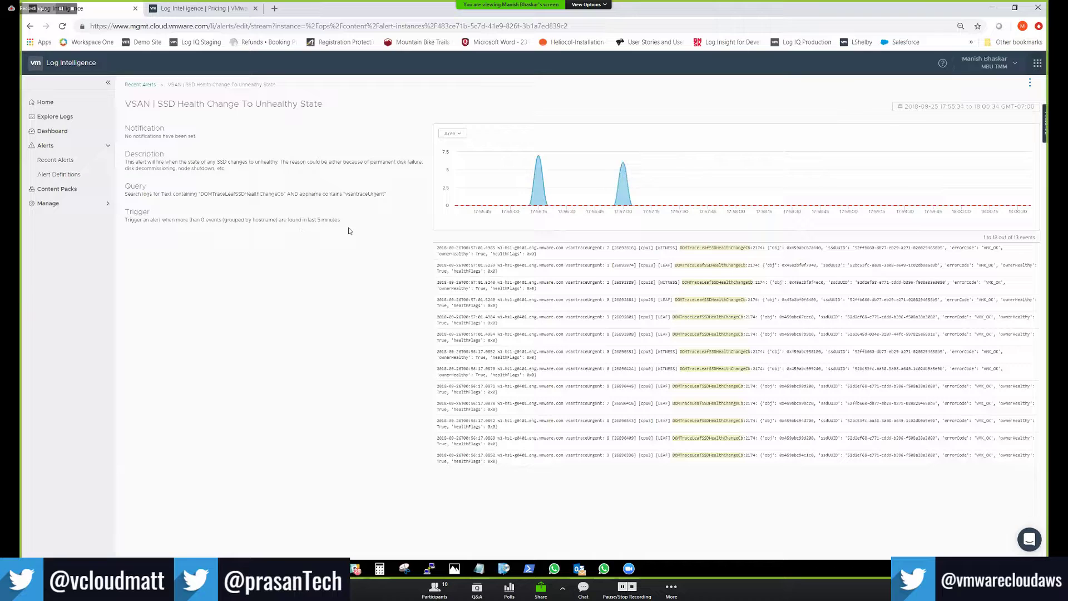
Browse the Alert Definitions list, then open the _CRITICAL | vSphere | ESXi | Core Dump definition
left_click(69, 175)
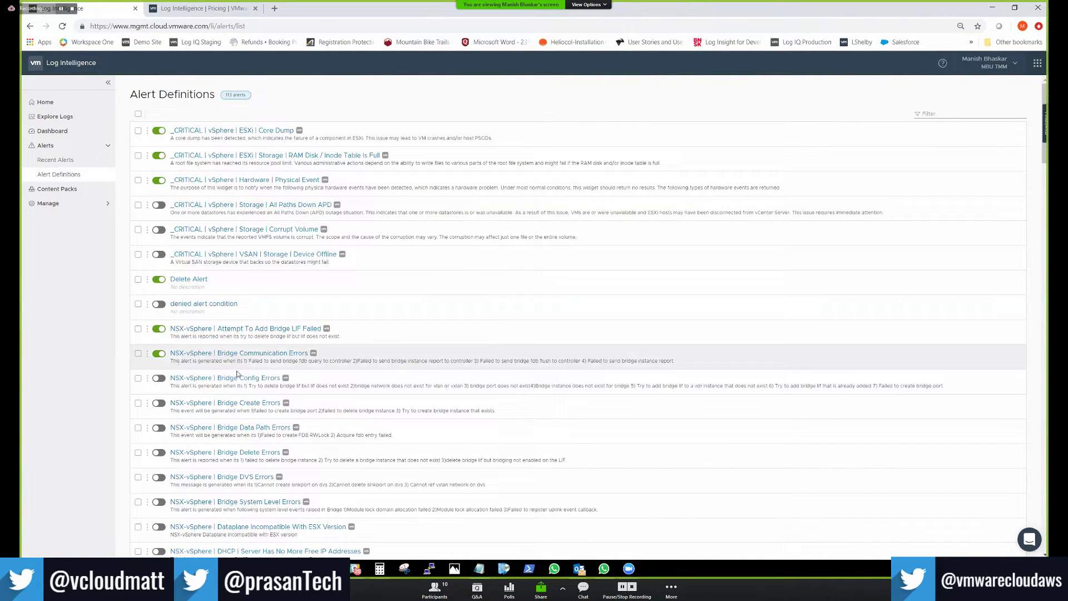
scroll(258, 365, "down", 15)
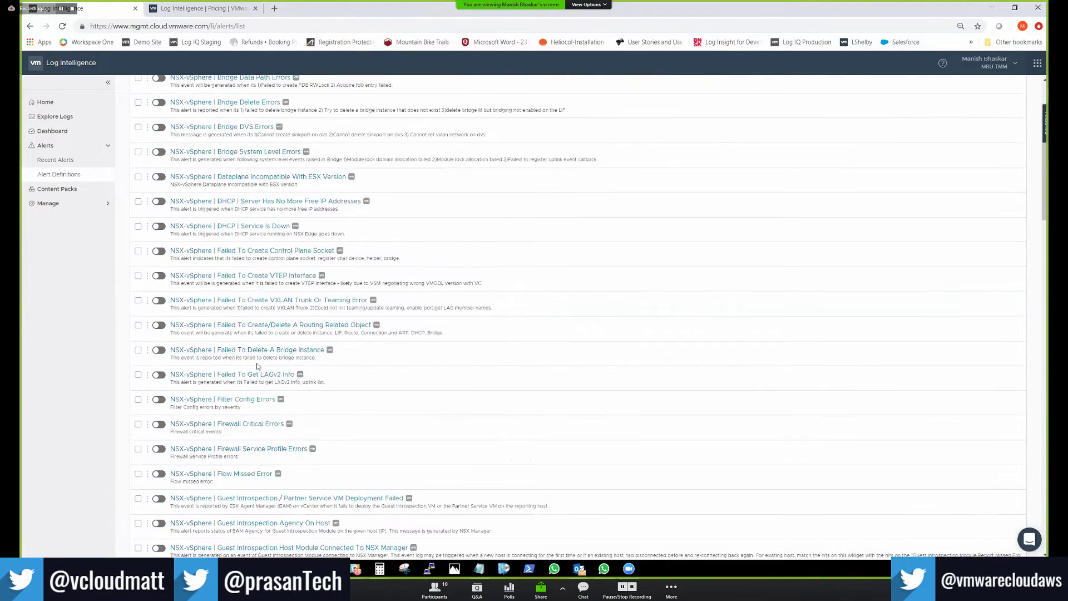
scroll(258, 365, "down", 8)
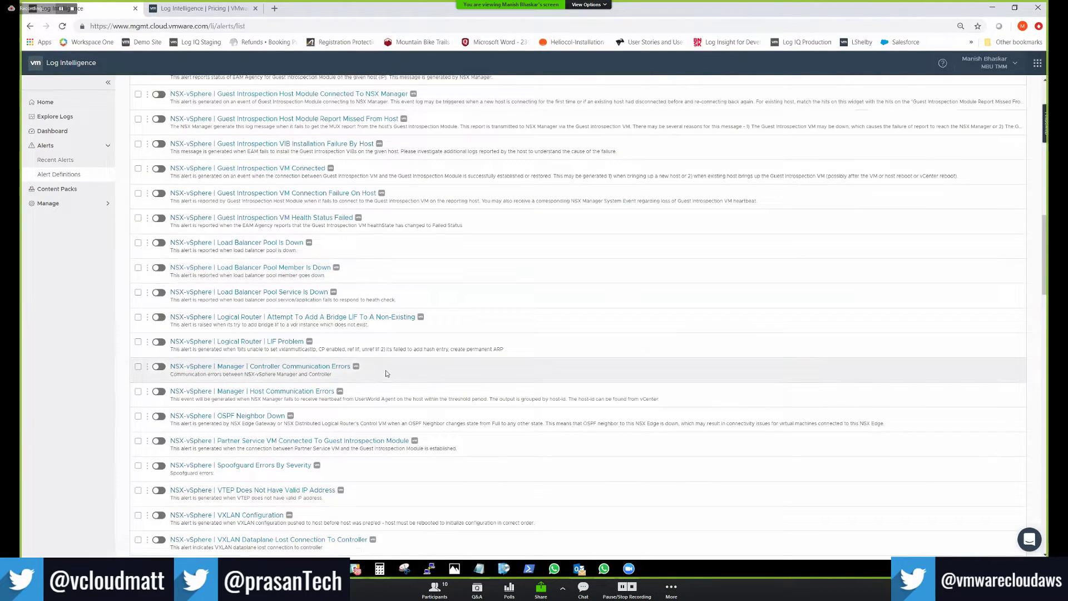
scroll(310, 373, "down", 3)
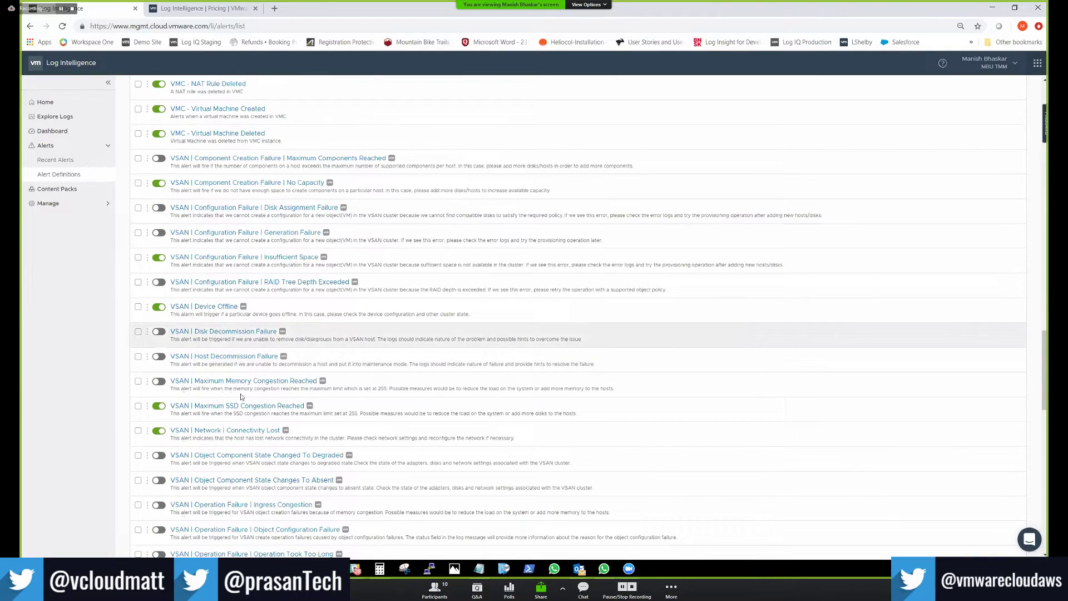
scroll(318, 309, "up", 5)
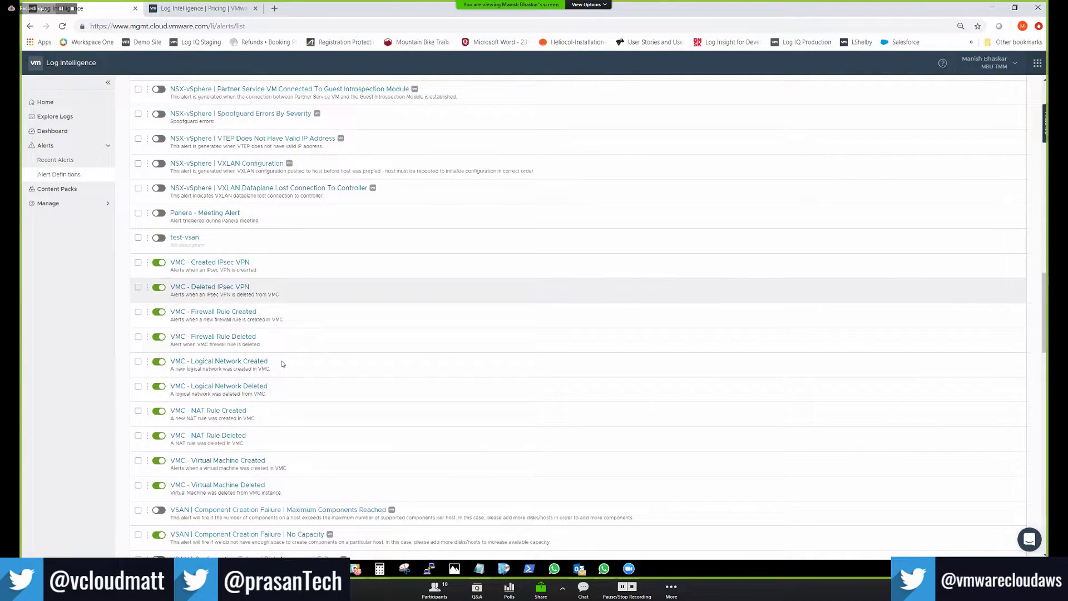
scroll(289, 365, "up", 15)
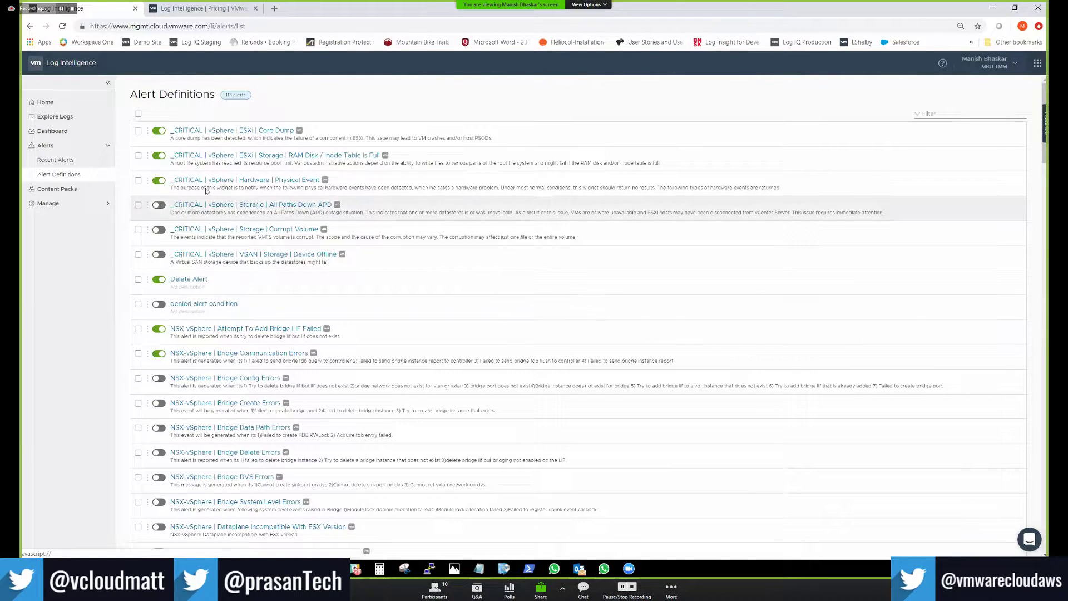
left_click(219, 132)
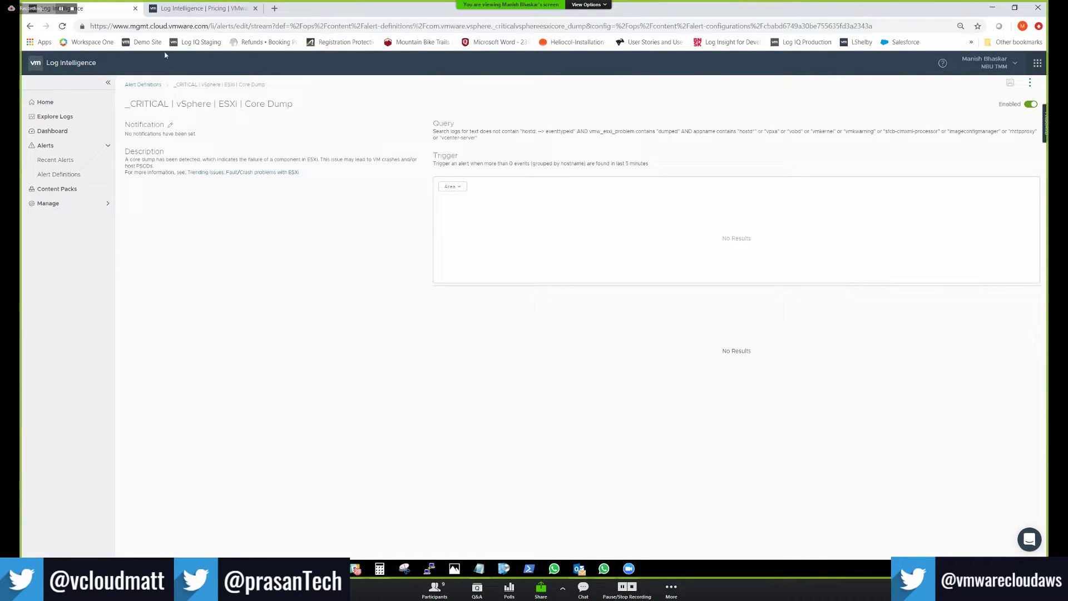
Return to Alert Definitions and open the Delete Alert definition, matching 92 events
left_click(140, 84)
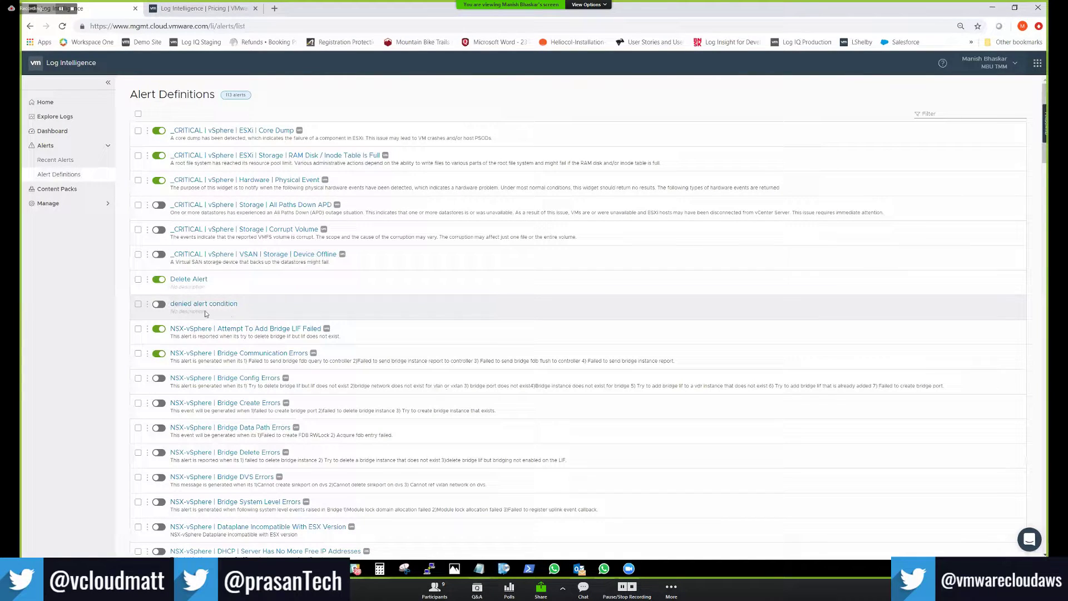
left_click(189, 282)
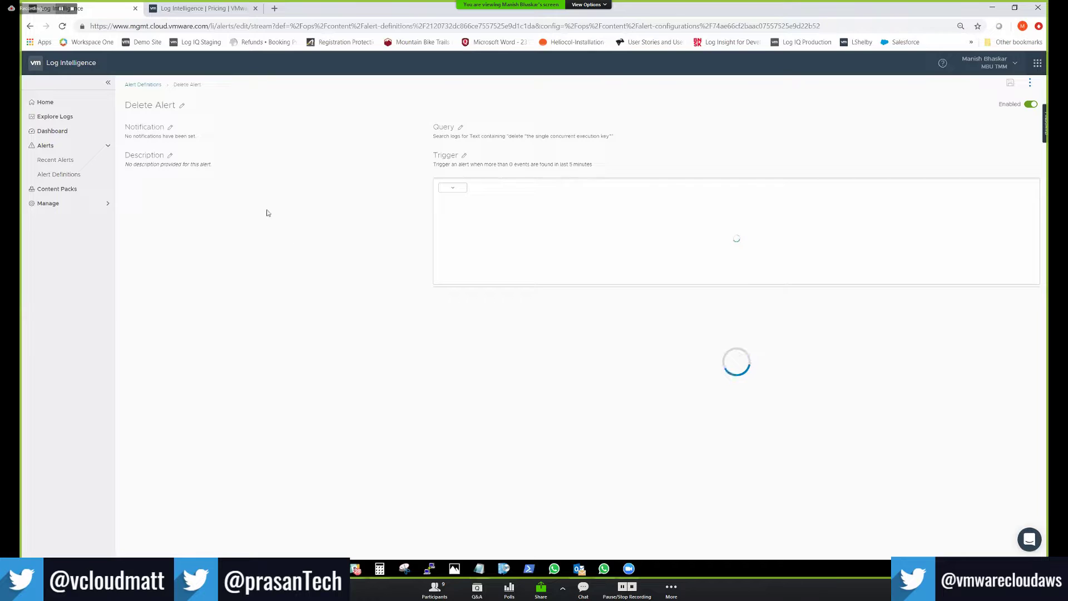
Inspect the Delete Alert's Query, Trigger and Notification settings
left_click(458, 128)
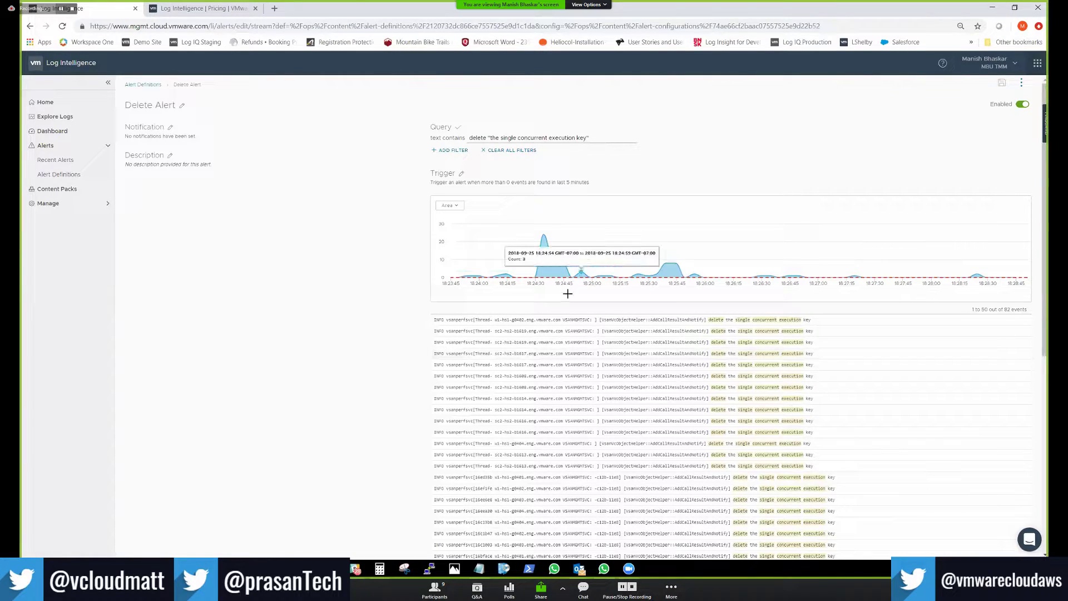
left_click(462, 174)
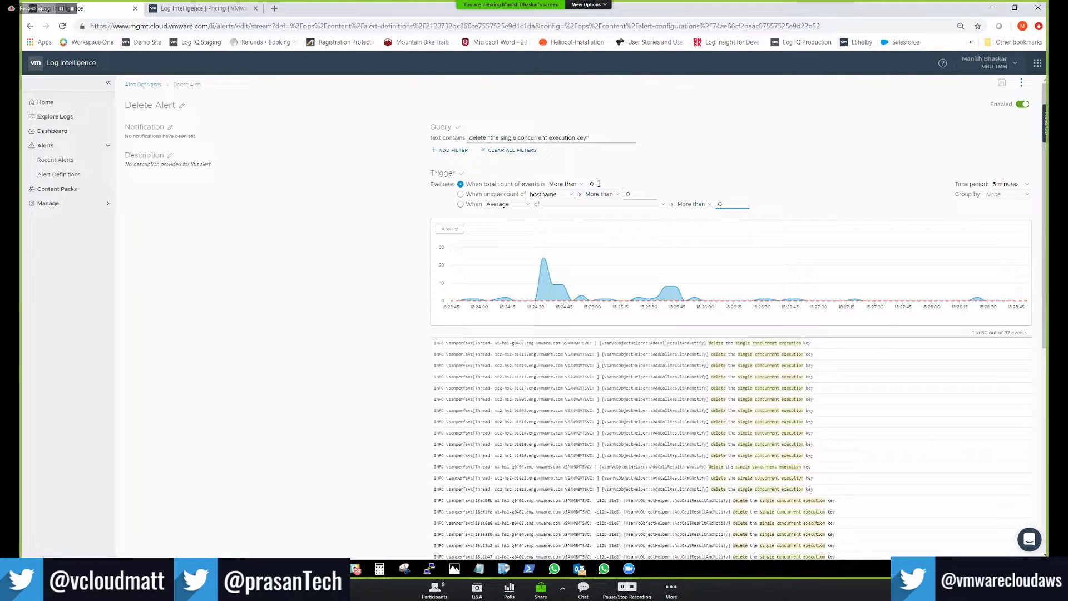
left_click(170, 127)
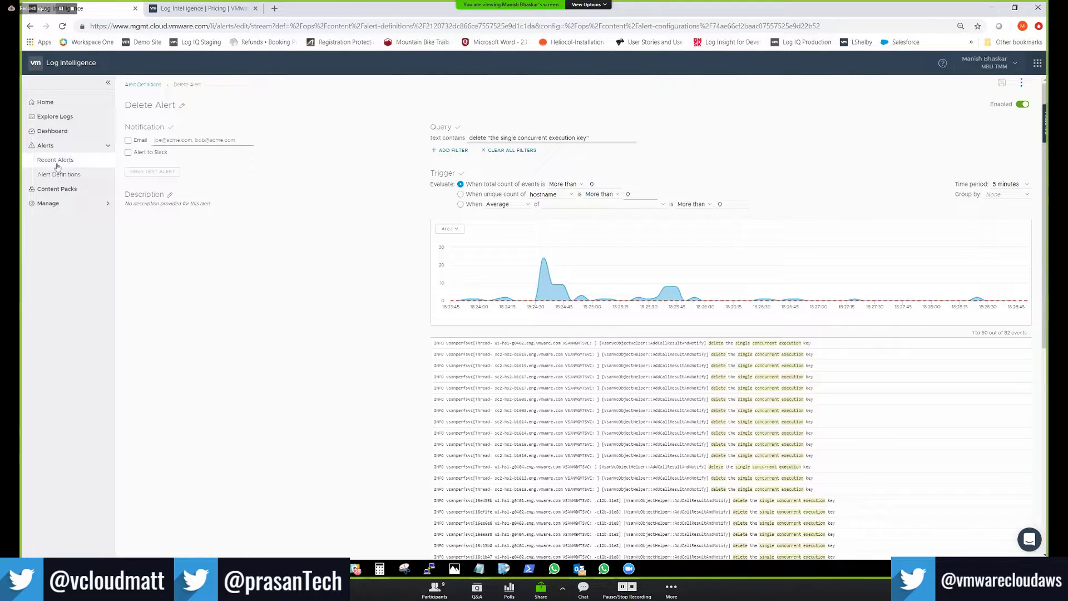
Go back to the Recent Alerts page via the Alerts sidebar group
left_click(70, 145)
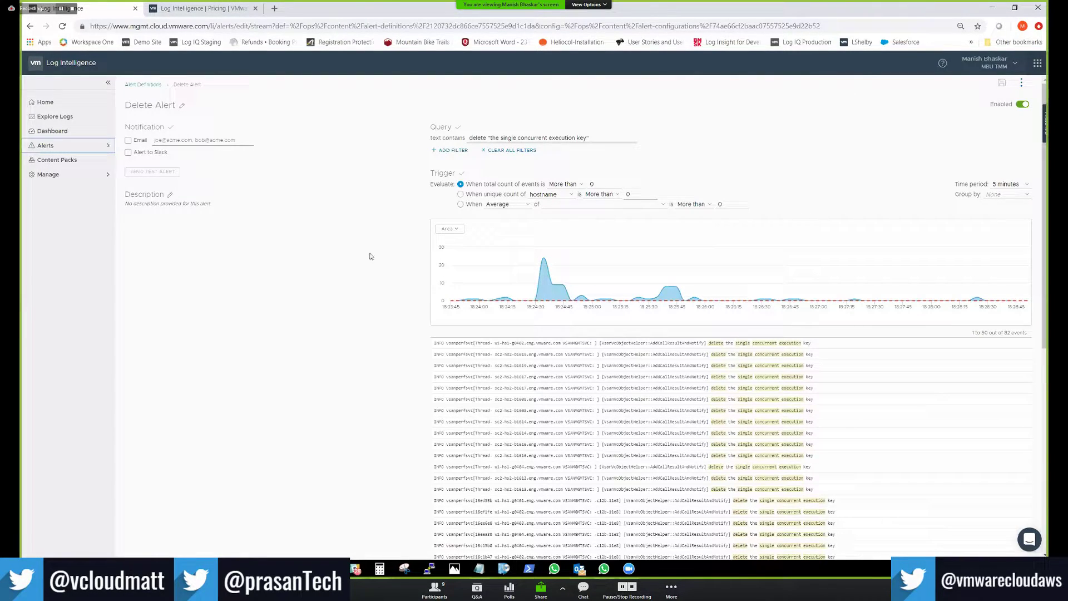
left_click(49, 148)
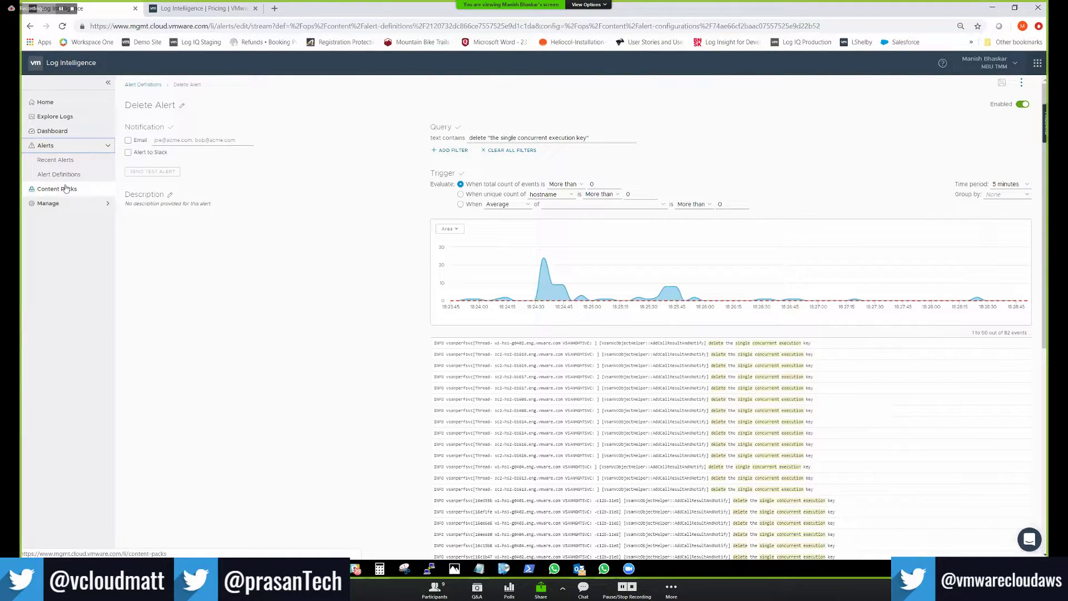
left_click(65, 161)
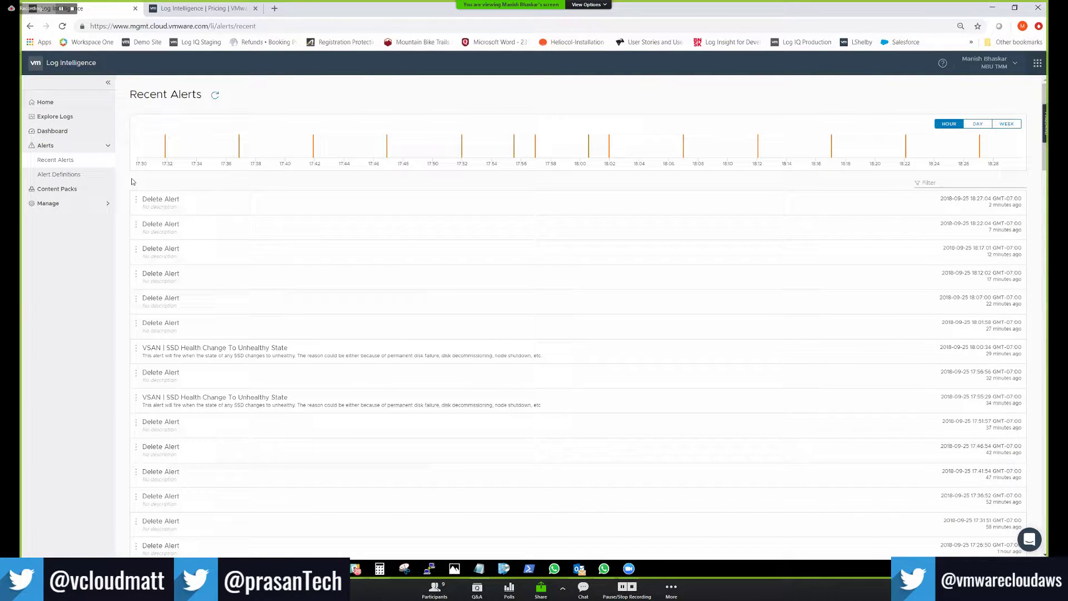
Review the four content packs (NSX-vSphere 3.7, VSAN 2.0, NSX-T 3.0, vSphere 4.6), then go to Webhook Configuration
left_click(55, 191)
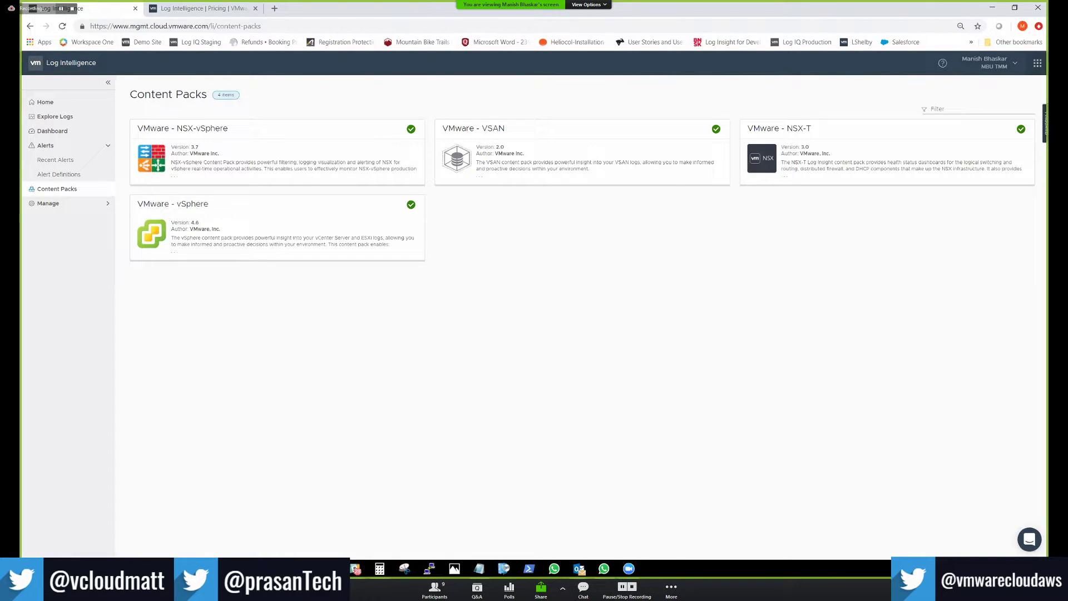
left_click(52, 206)
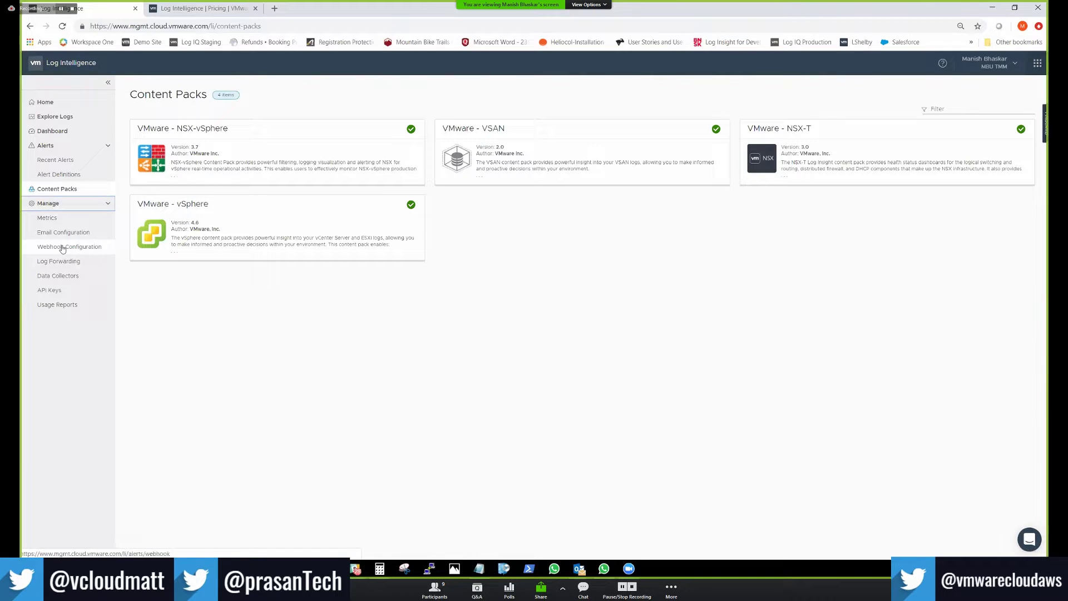
left_click(62, 247)
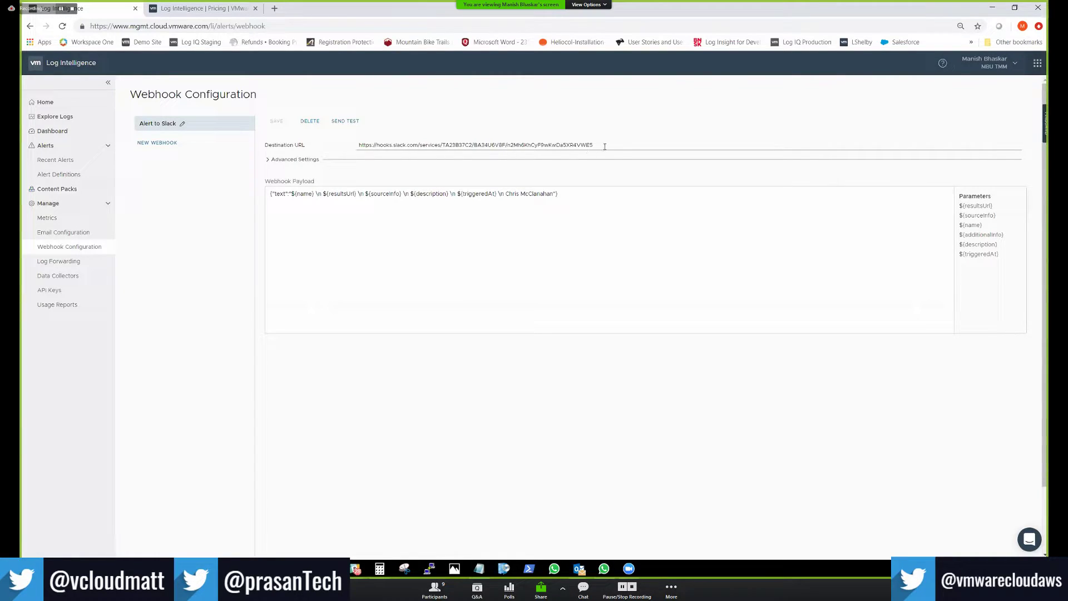
Inspect the Alert to Slack webhook's destination URL, then go to the Data Collectors page
left_click_drag(605, 146, 349, 155)
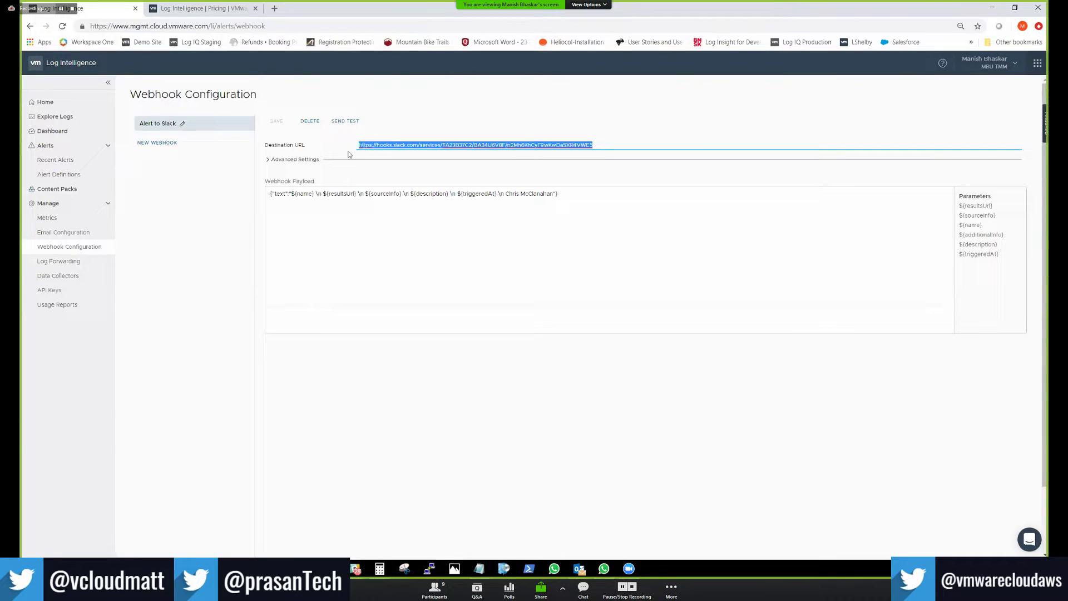
left_click(591, 93)
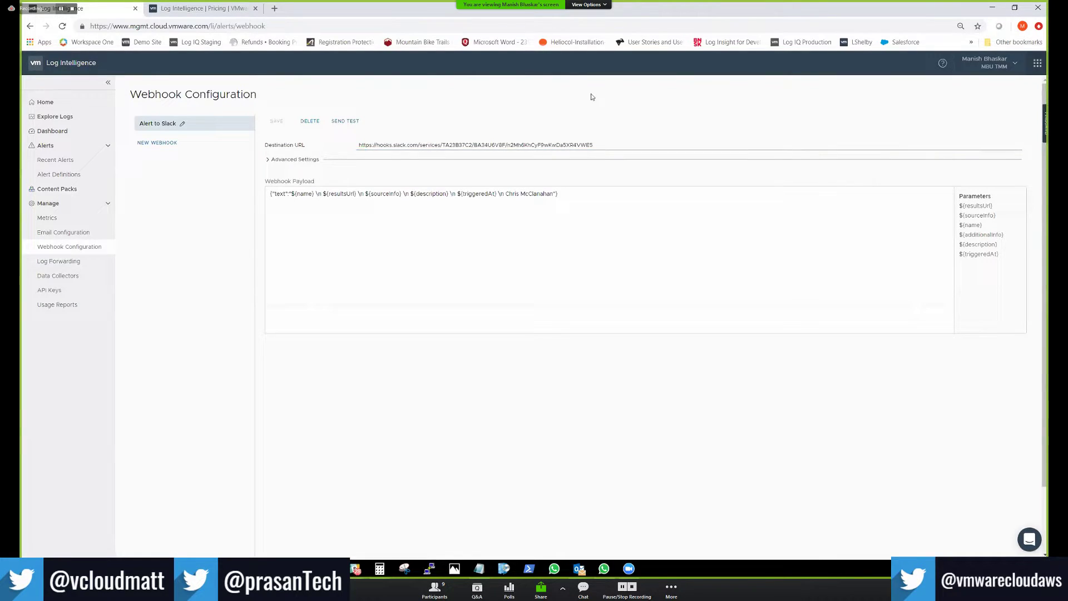
double_click(541, 145)
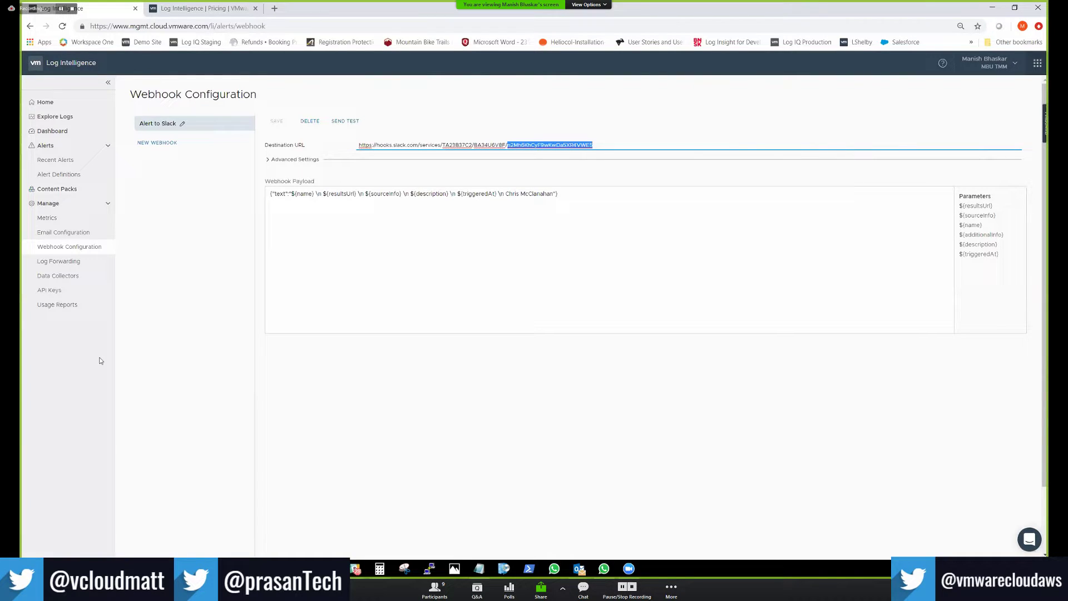
left_click(72, 276)
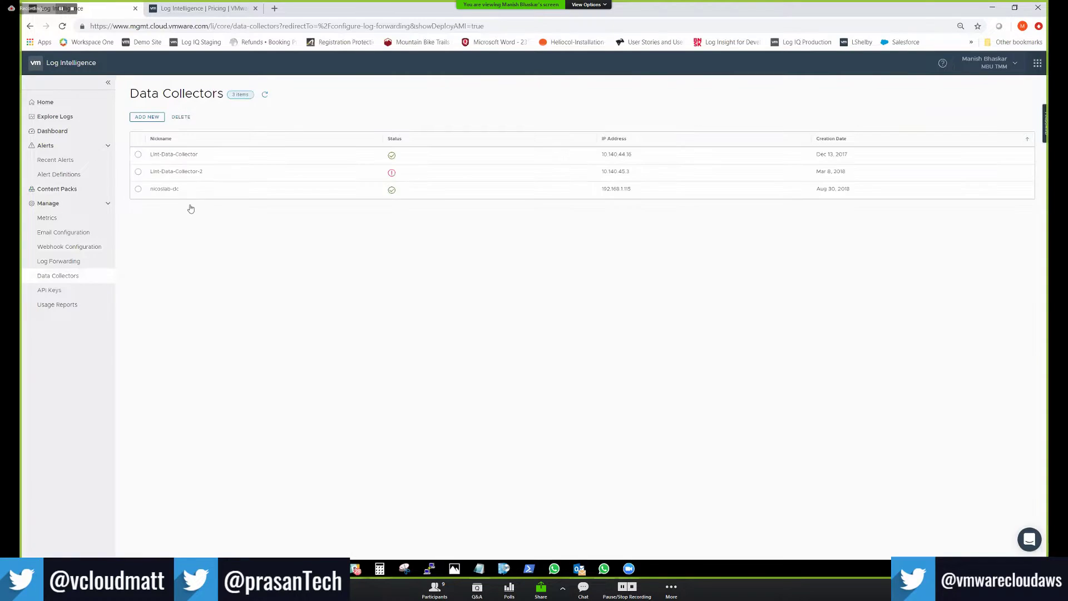
left_click(153, 116)
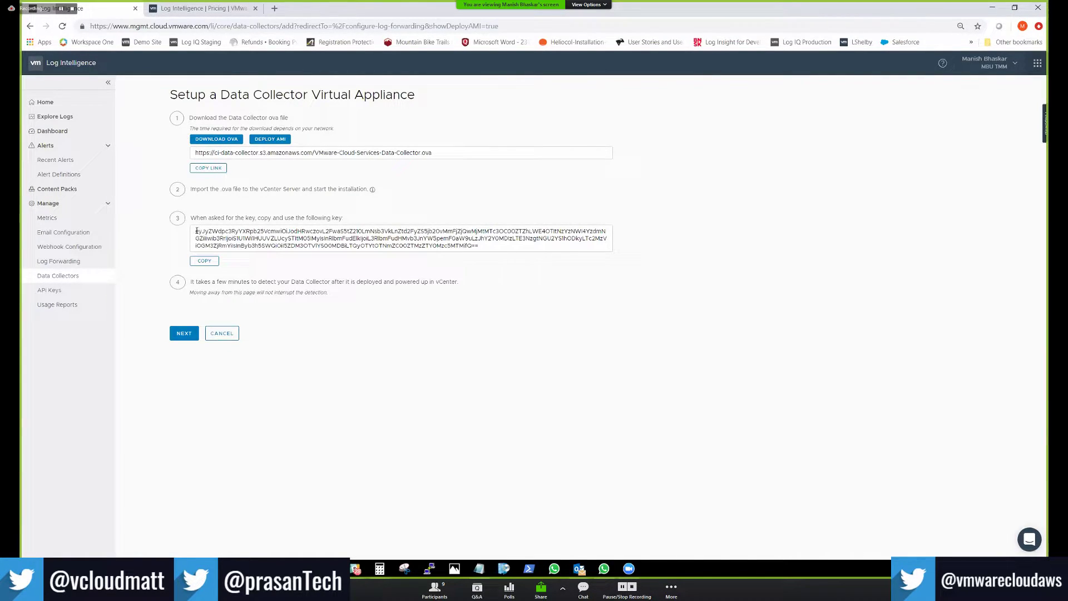
left_click_drag(196, 230, 499, 246)
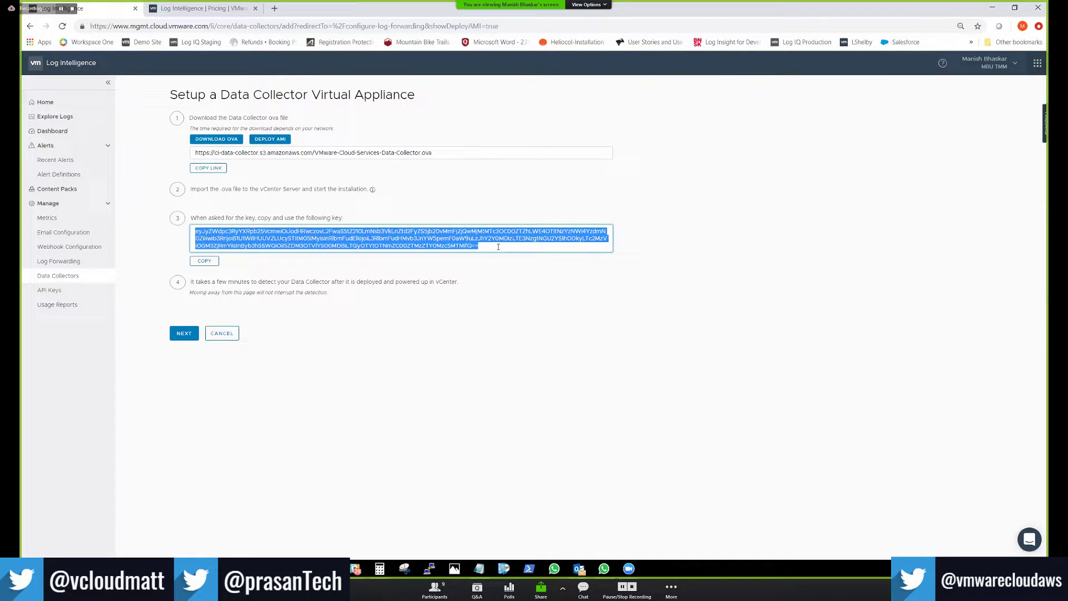
left_click(390, 245)
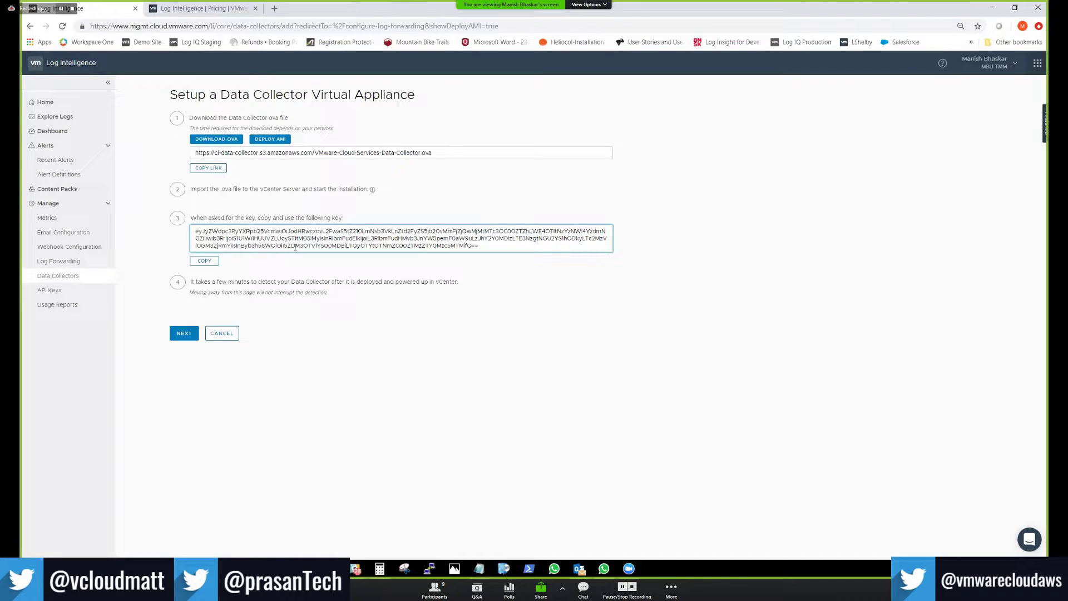
left_click(217, 338)
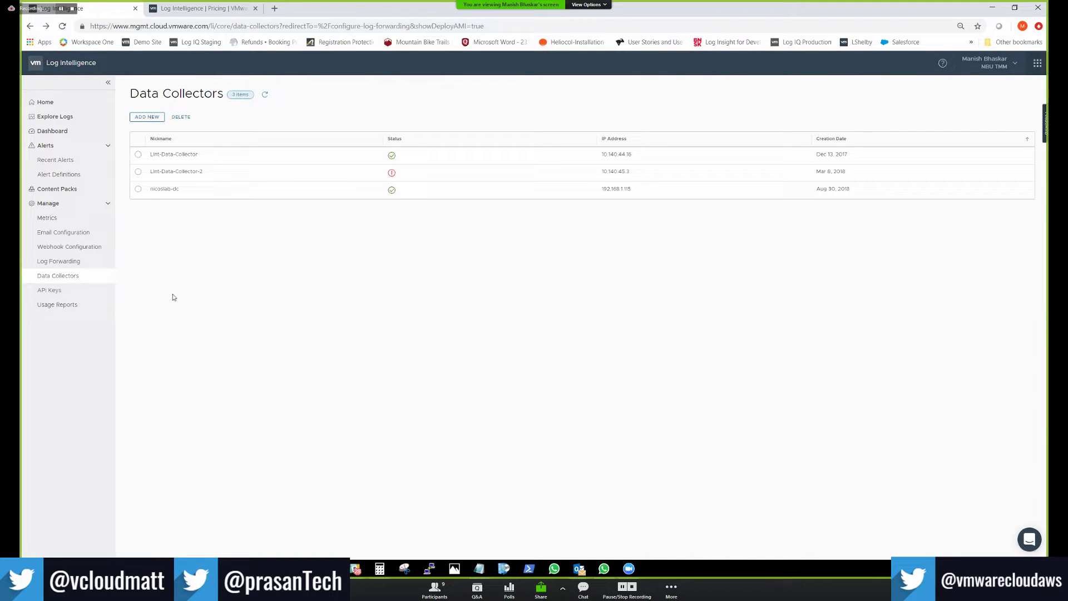
Browse the 70 API keys, opening and cancelling a new-key form, then go to Log Forwarding
left_click(47, 292)
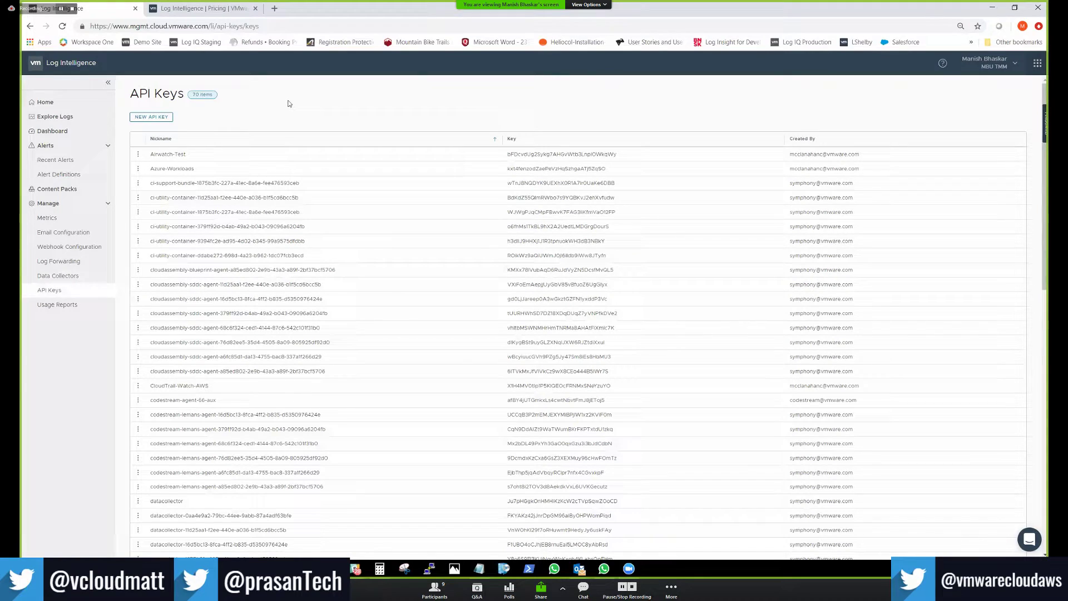
left_click(154, 118)
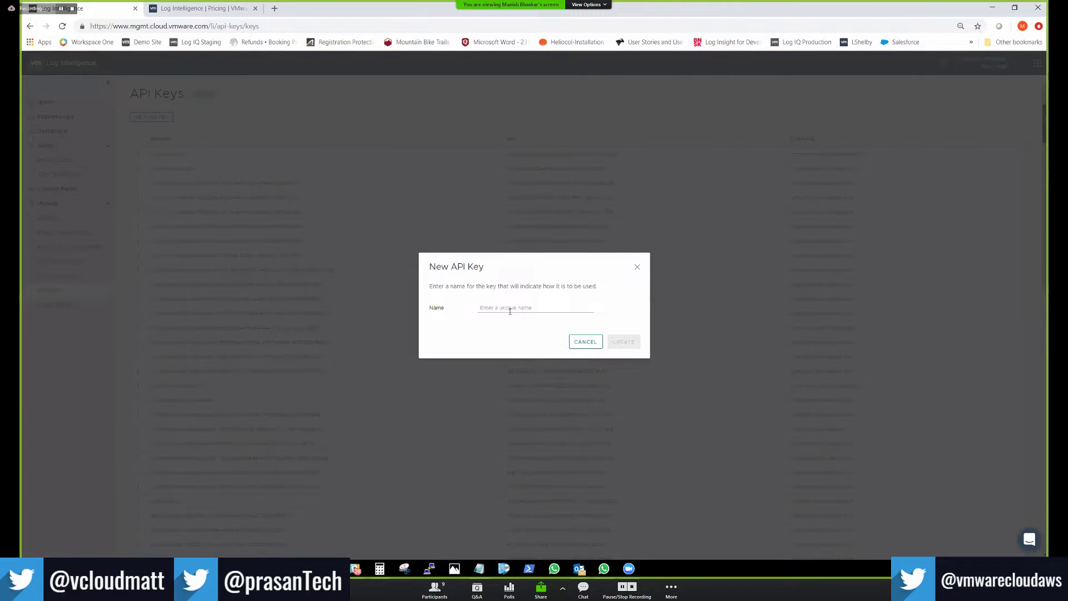
left_click(586, 342)
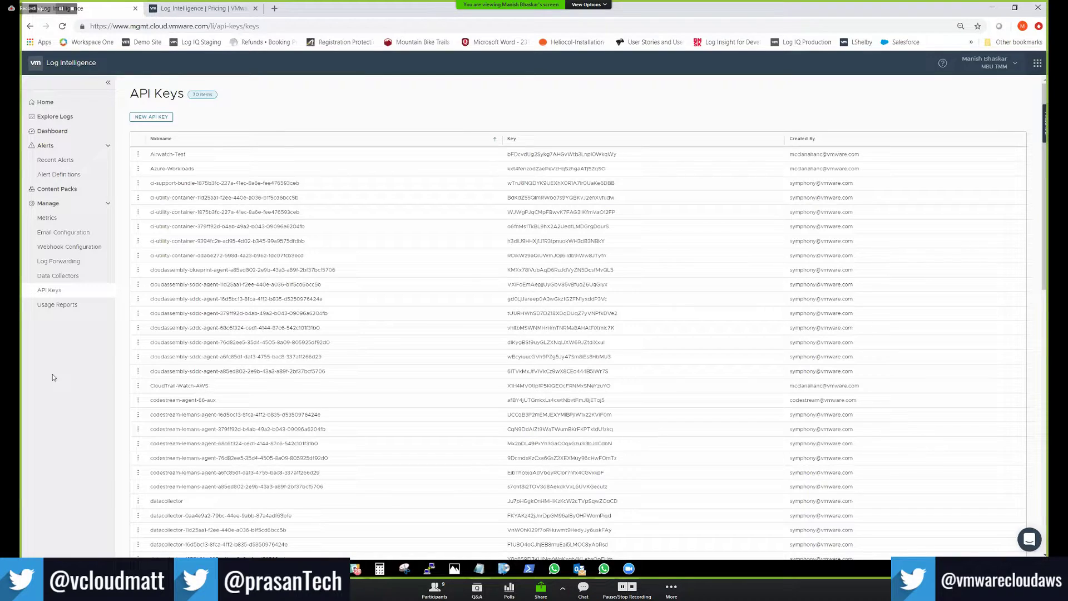
left_click(62, 261)
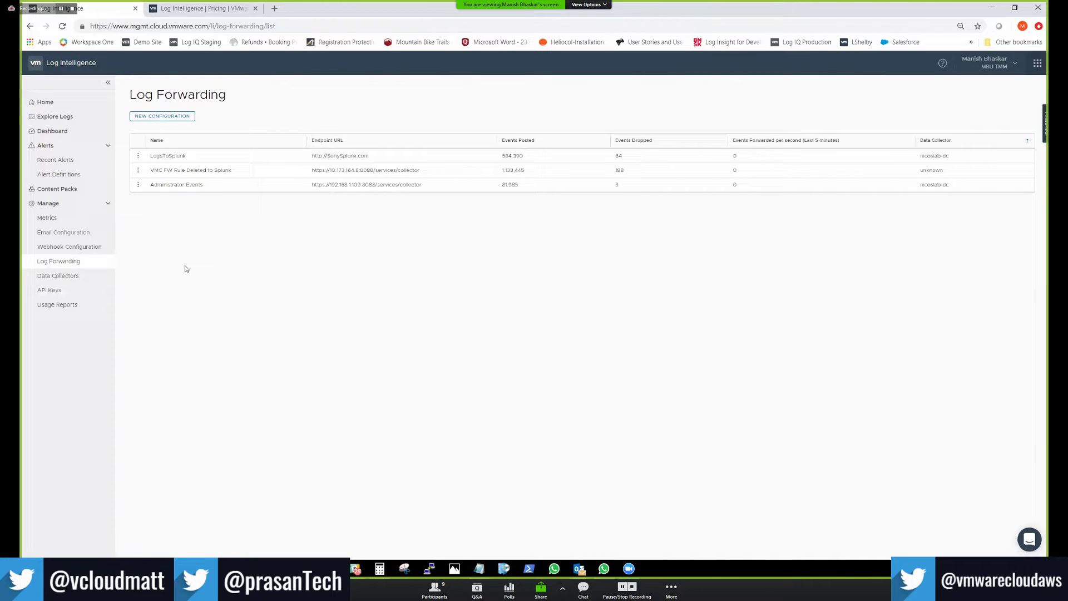
Start a new forwarding configuration beside the existing LogsToSplunk, VMC FW Rule Deleted to Splunk and Administrator Events
left_click(164, 118)
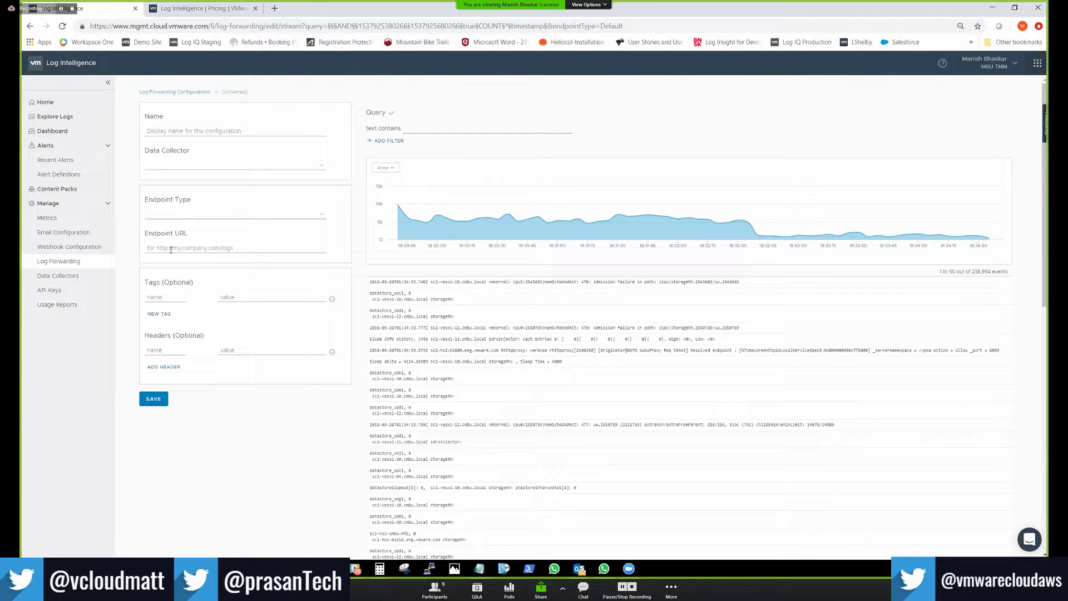
left_click(188, 247)
left_click(218, 442)
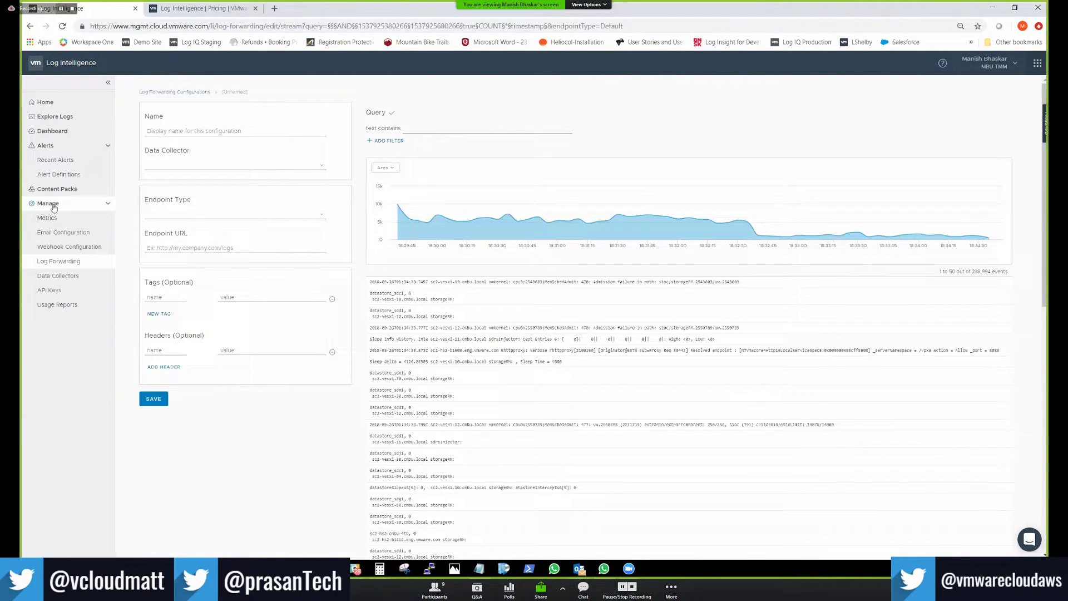
Go to Explore Logs and look over the saved queries without opening any
left_click(48, 118)
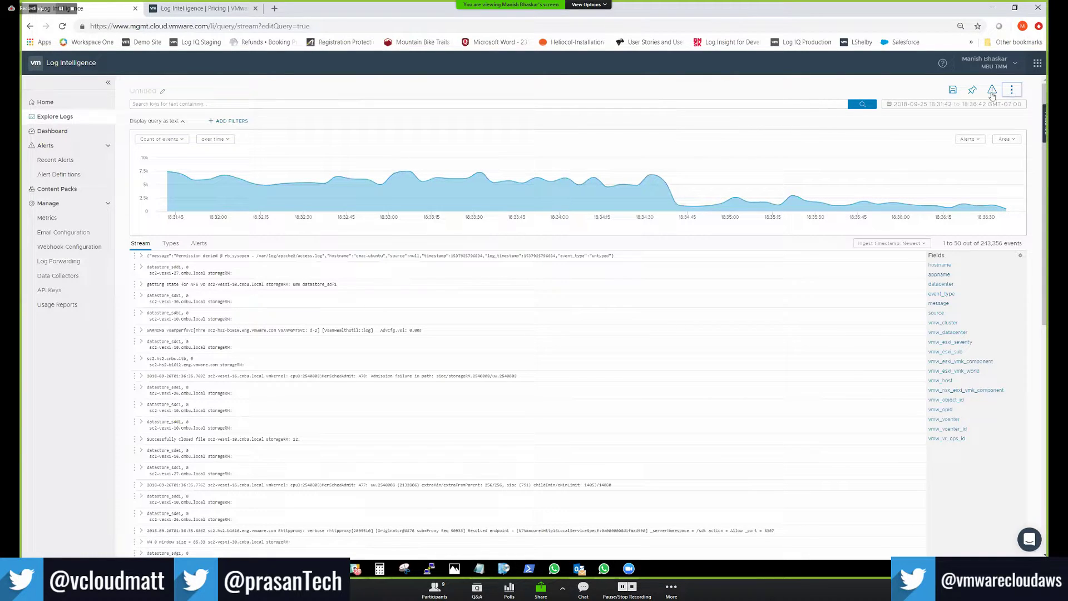
left_click(1012, 89)
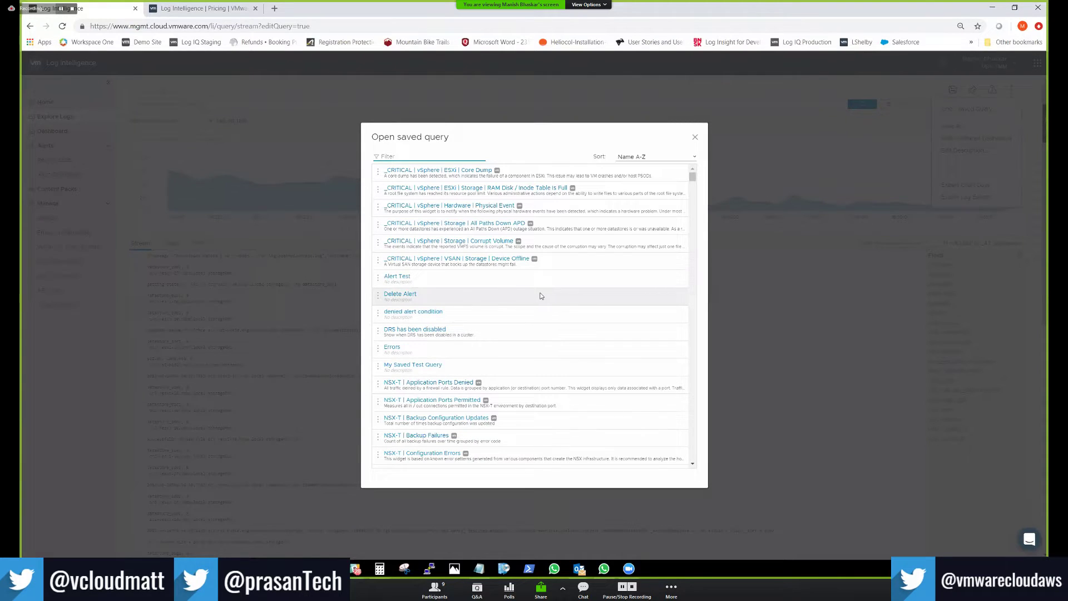
left_click(695, 137)
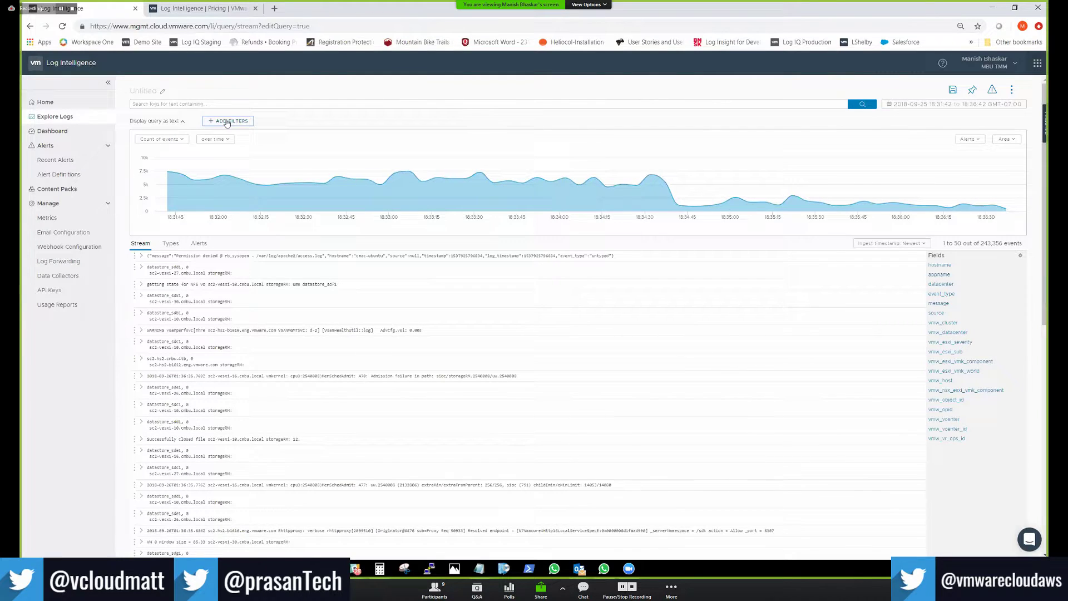
Filter the logs on text containing 'nsx' and run the query
left_click(388, 120)
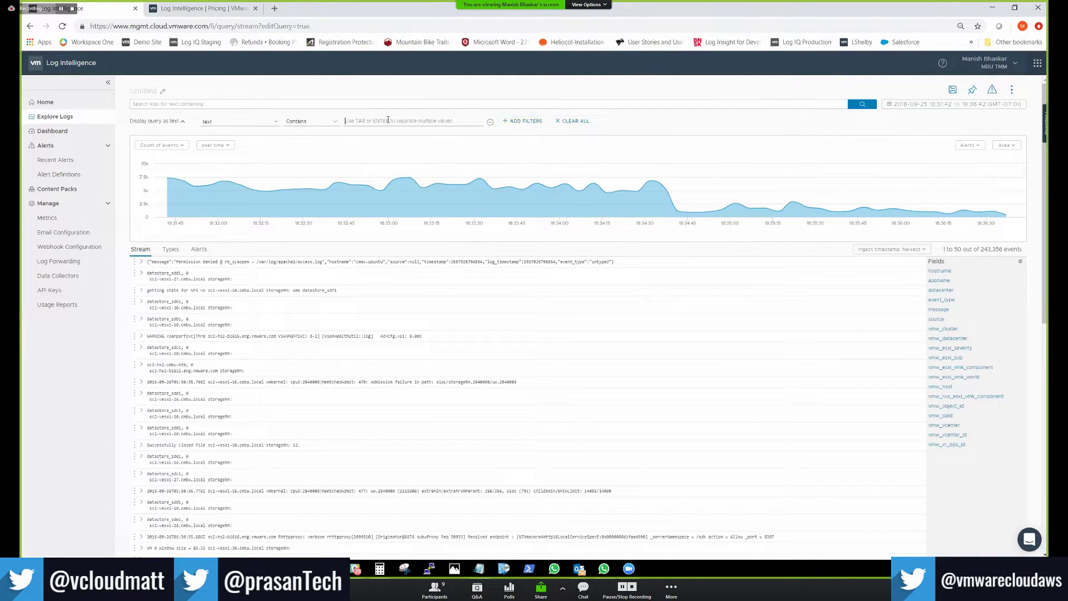
type("nsx")
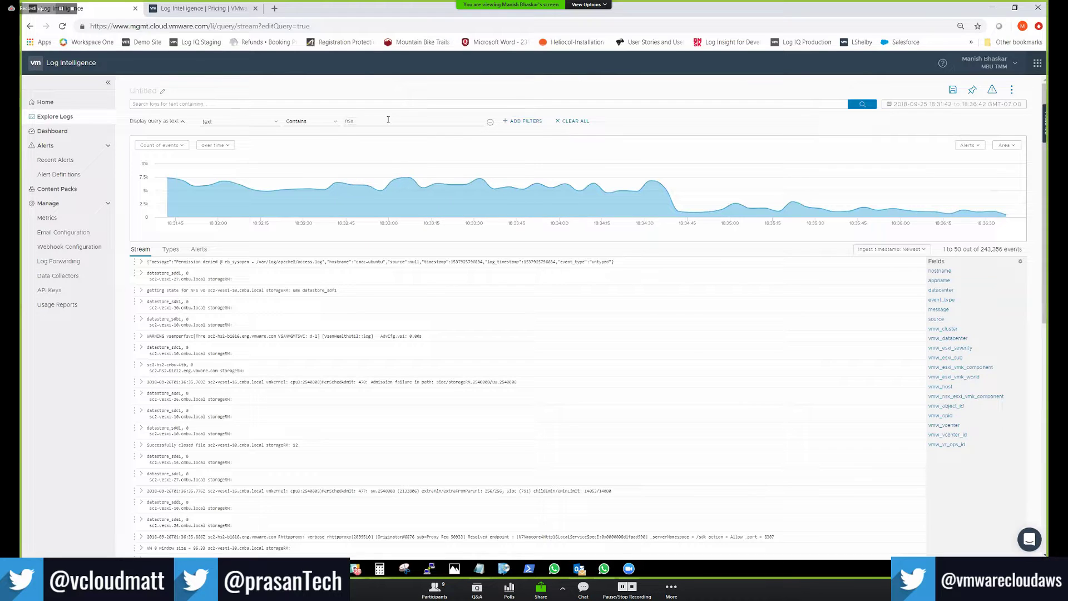
key("Return")
left_click(862, 107)
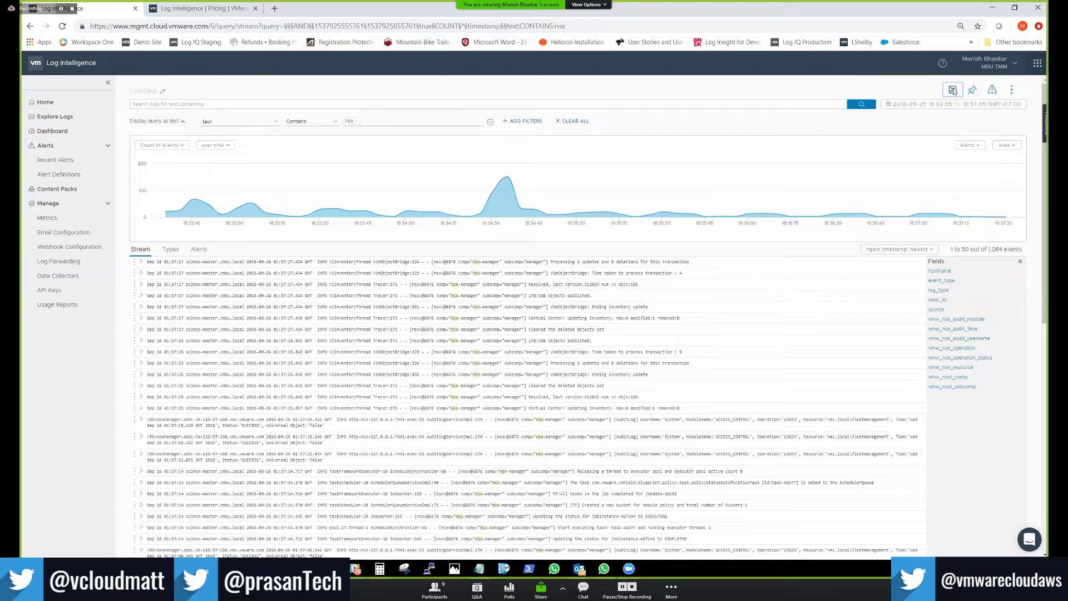
Save the query as 'My NSX logs' added to the dashboard, and show its actions menu
left_click(952, 90)
left_click(453, 253)
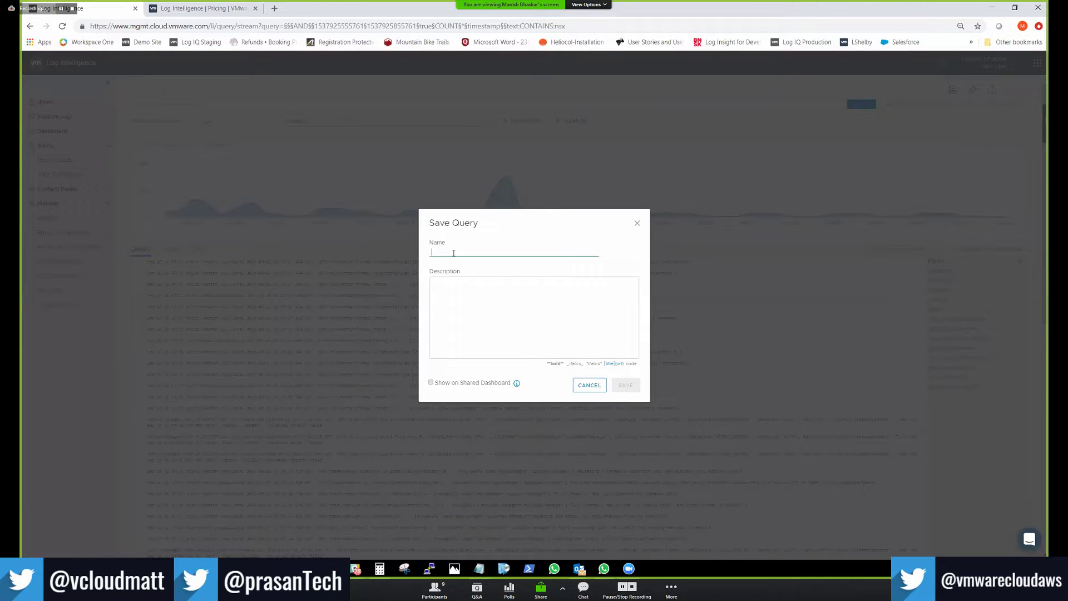
type("My NSX logs")
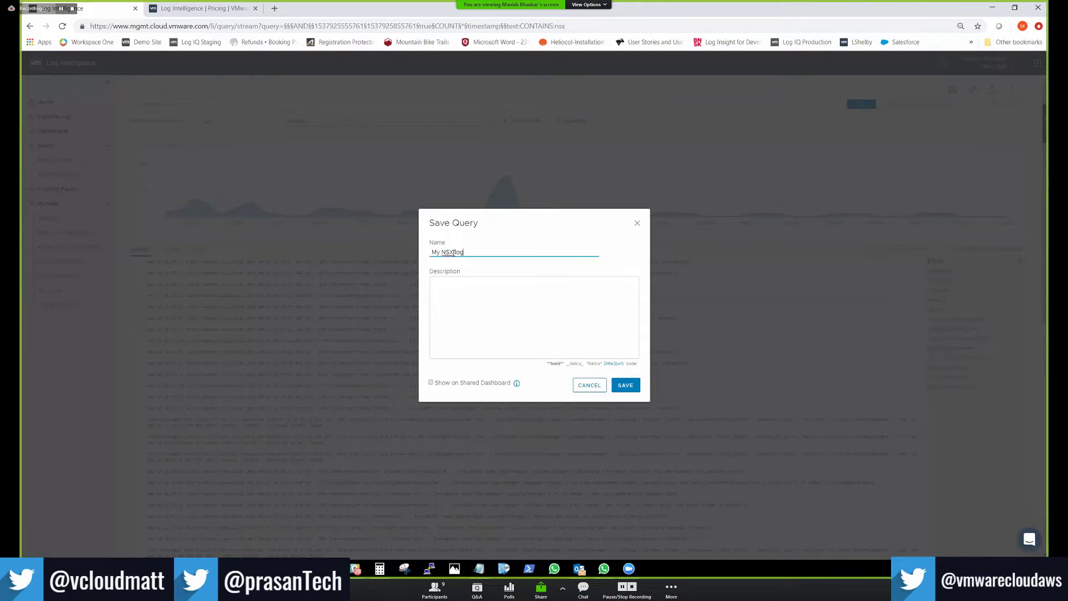
left_click(440, 388)
left_click(625, 385)
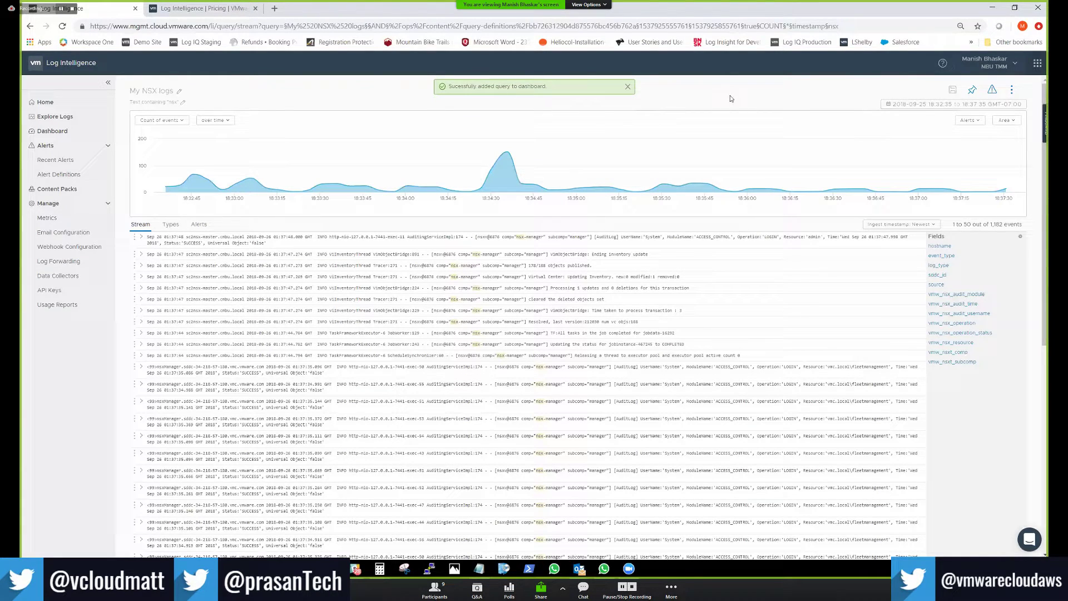
left_click(1013, 91)
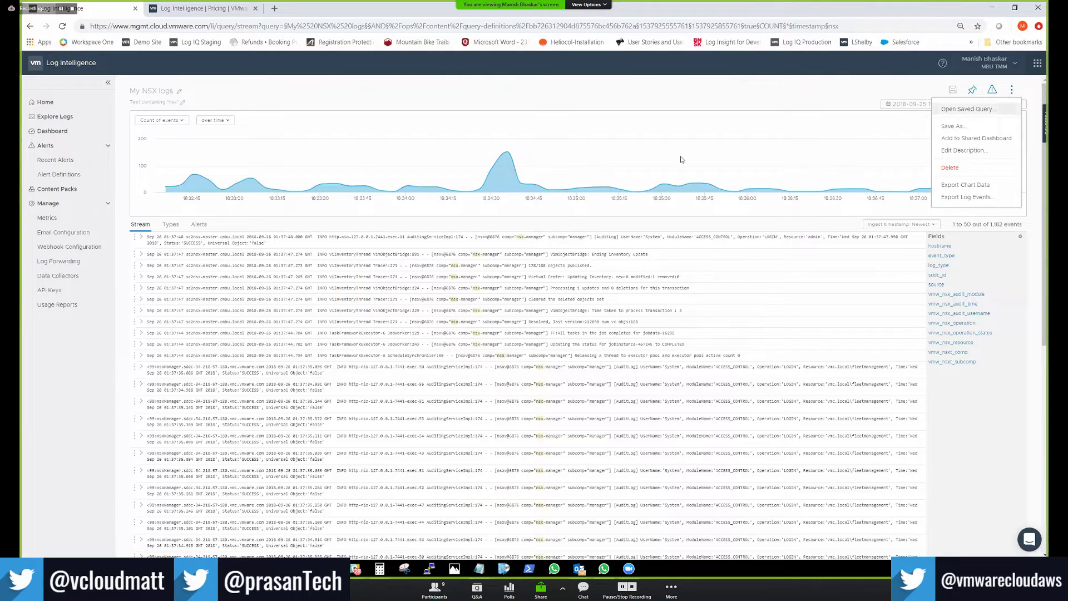
Reopen 'My NSX logs' by filtering the saved-query list with 'my'
left_click(957, 110)
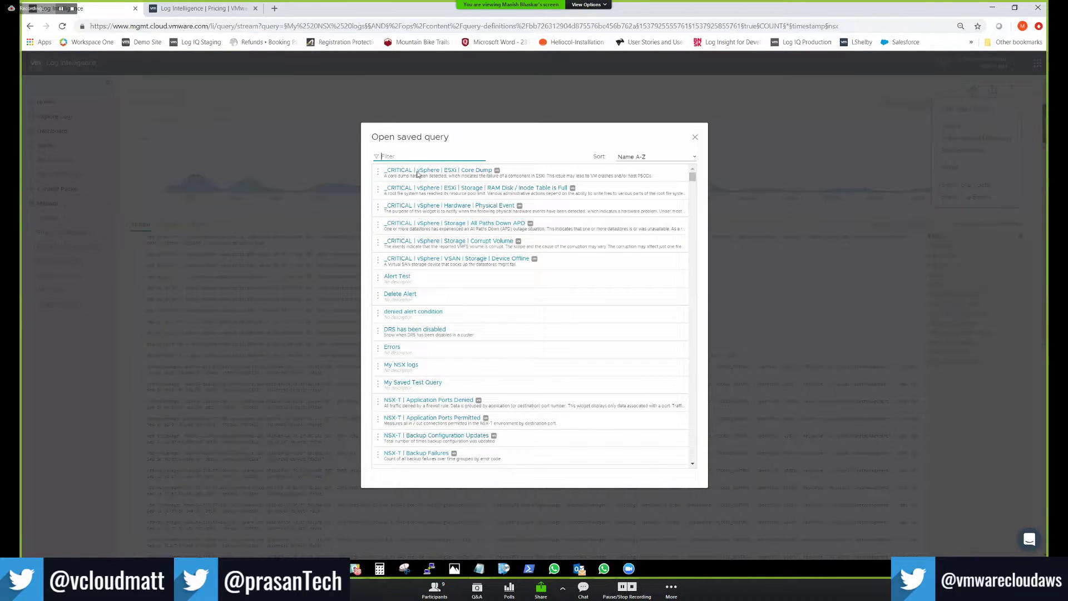
type("my")
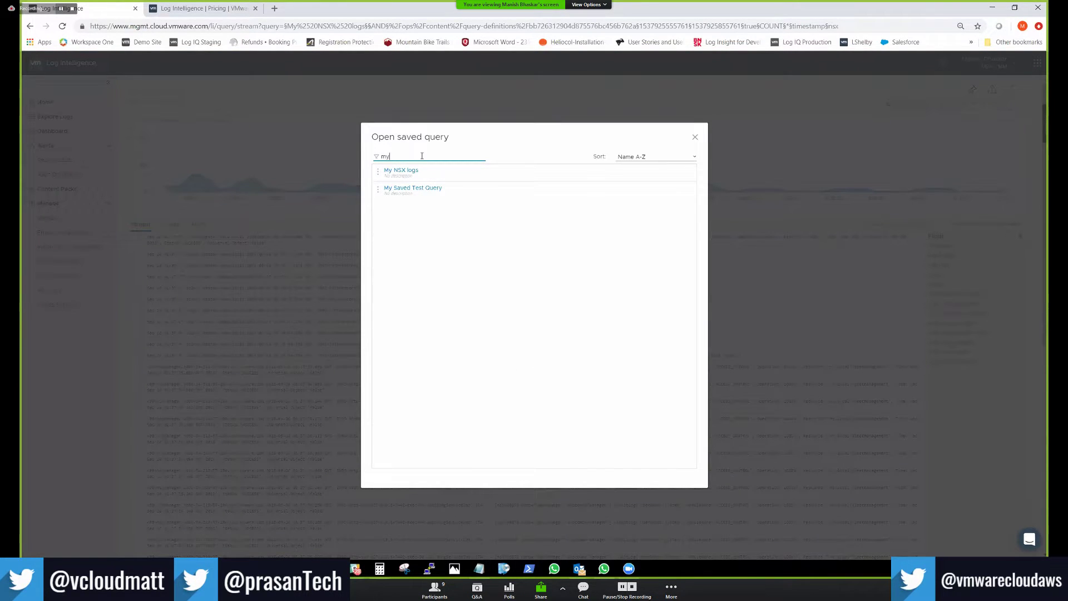
left_click(403, 172)
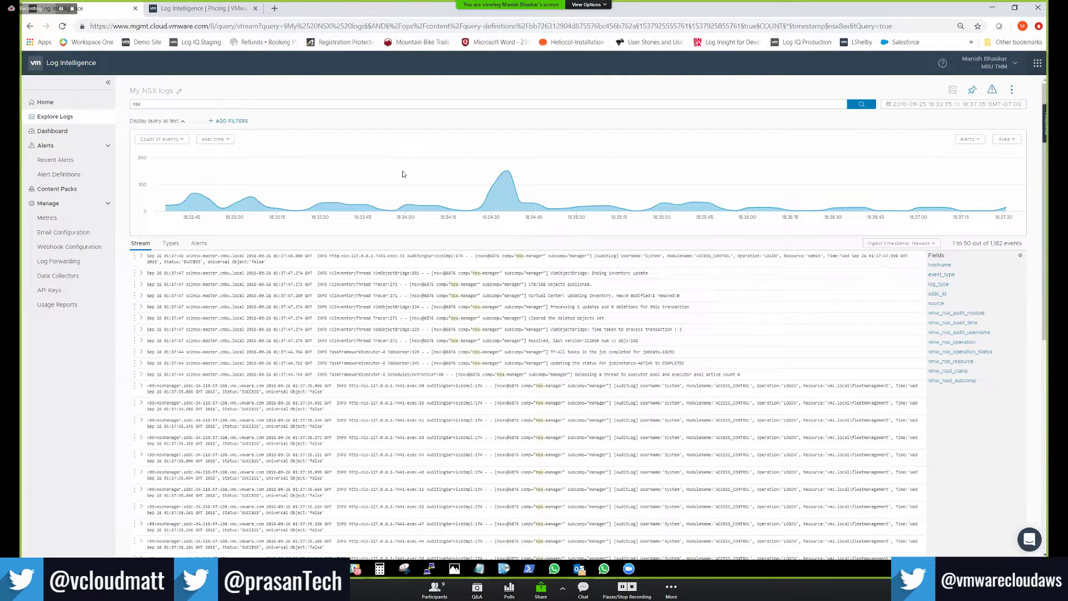
Set the time range to Latest 30 minutes, then widen it to Latest 1 hour (14,860 events)
left_click(907, 106)
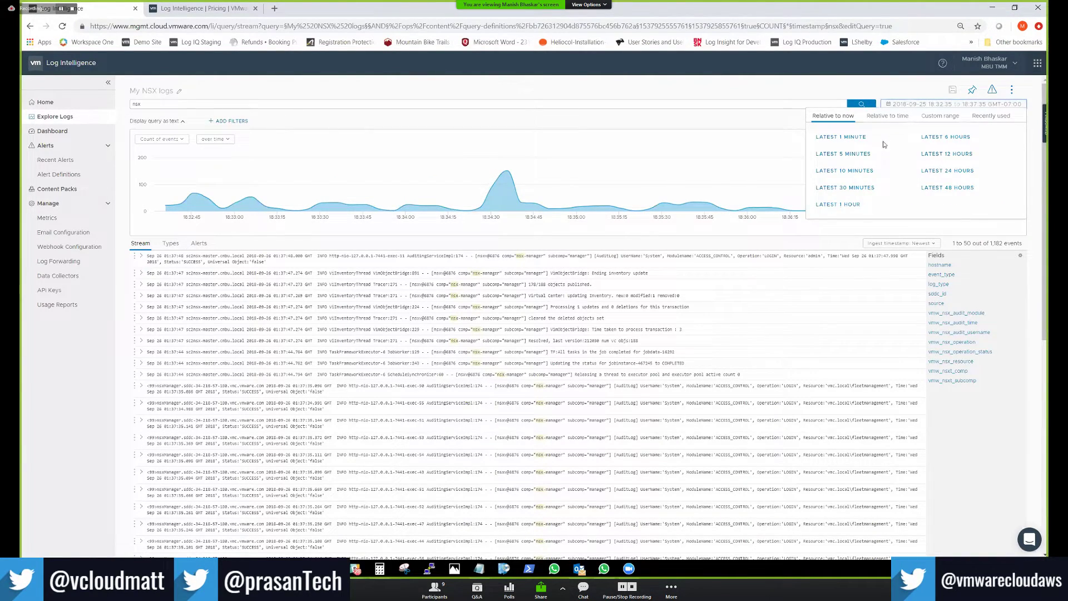
left_click(859, 188)
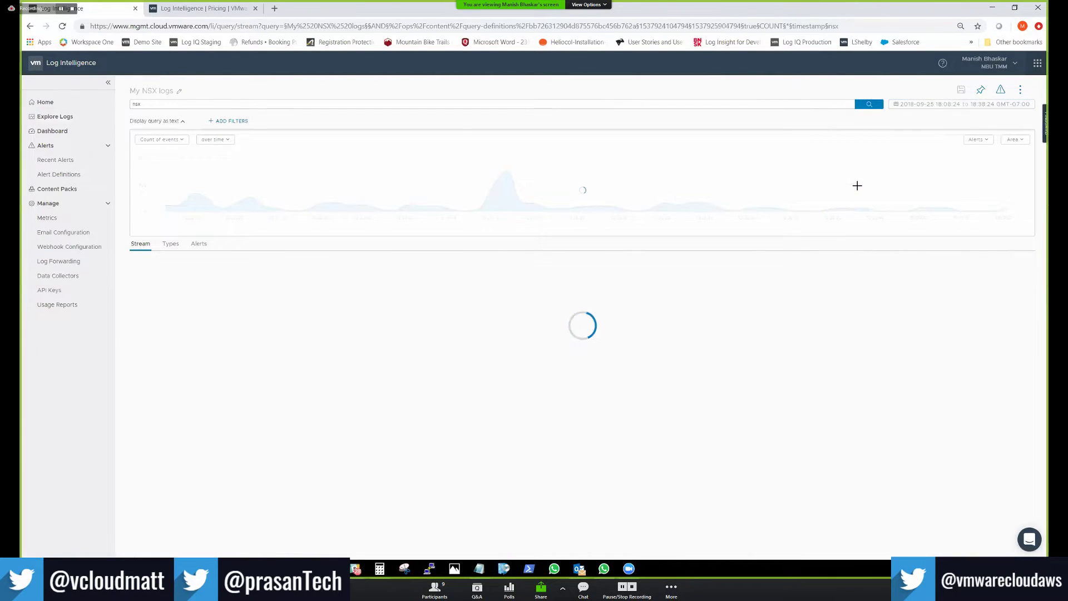
left_click(916, 106)
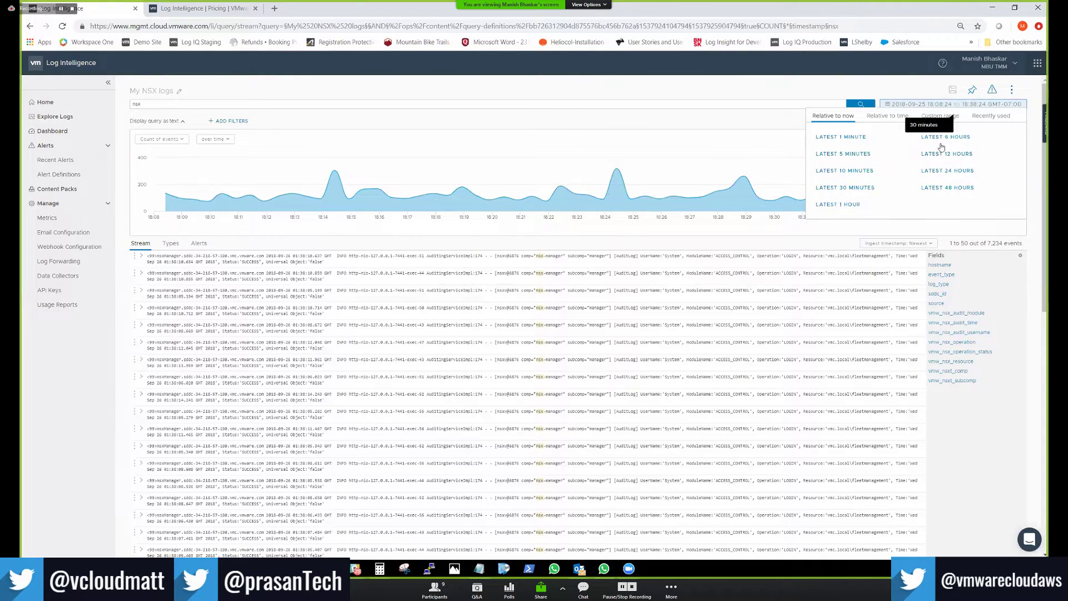
left_click(851, 204)
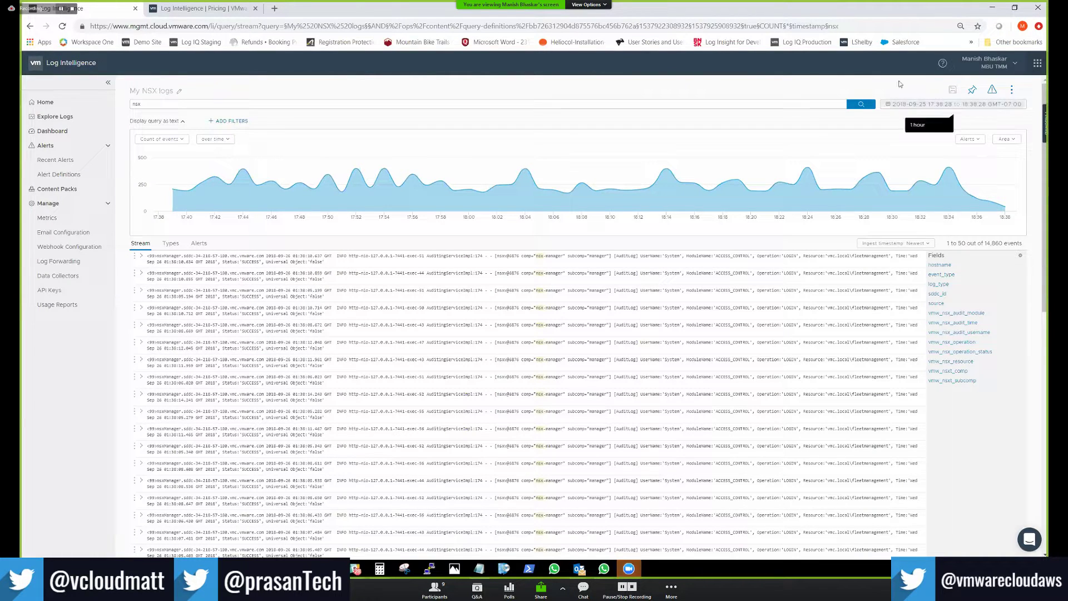
Save the NSX query as the alert 'My NSX logs Alerts', then start a new Explore Logs query
left_click(993, 91)
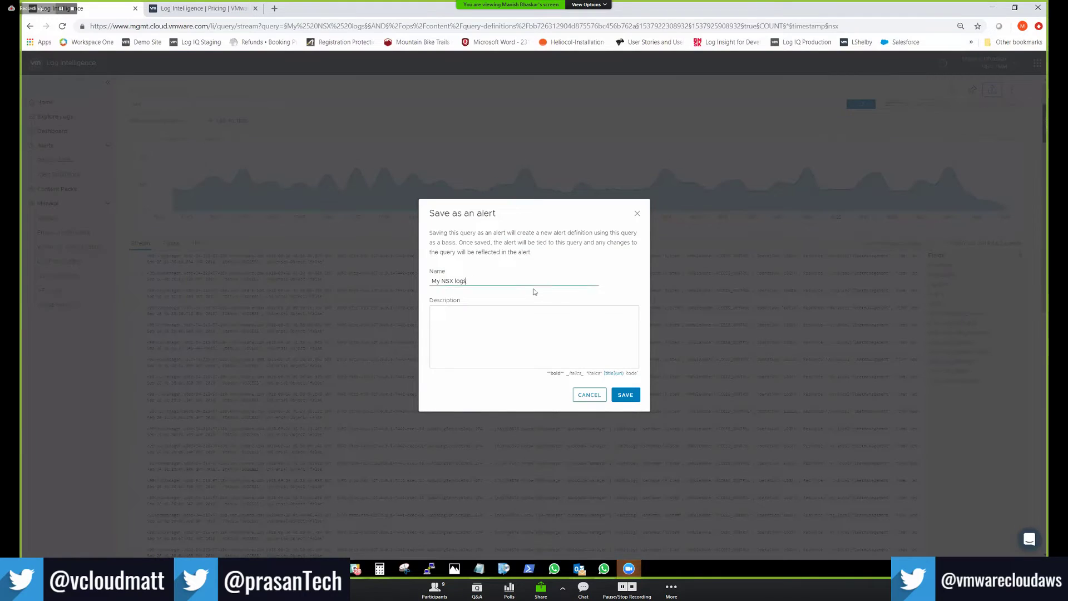
left_click(533, 290)
type("Alerts")
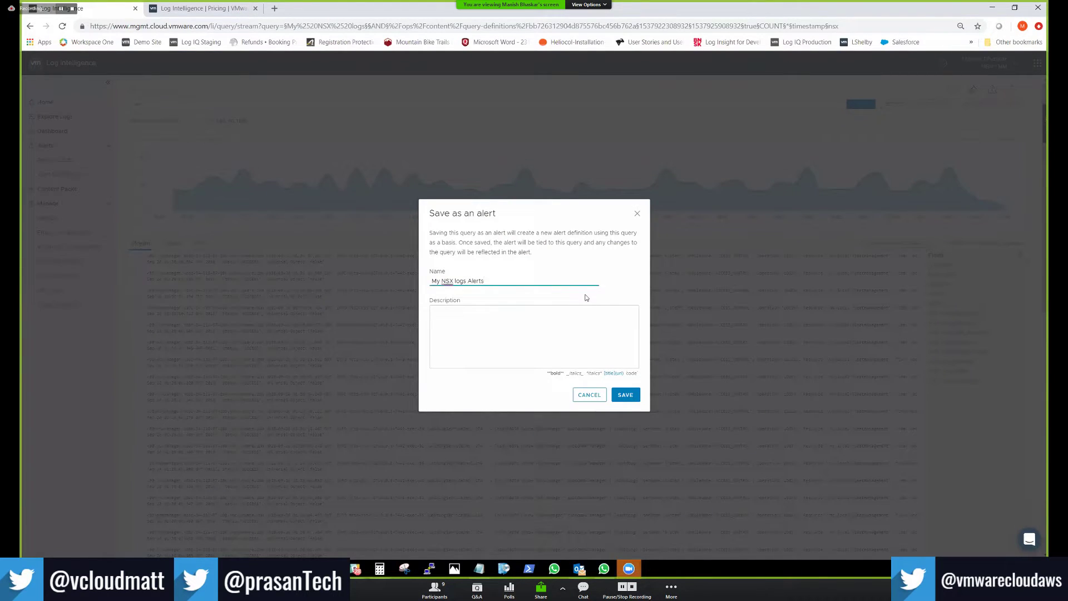
left_click(625, 395)
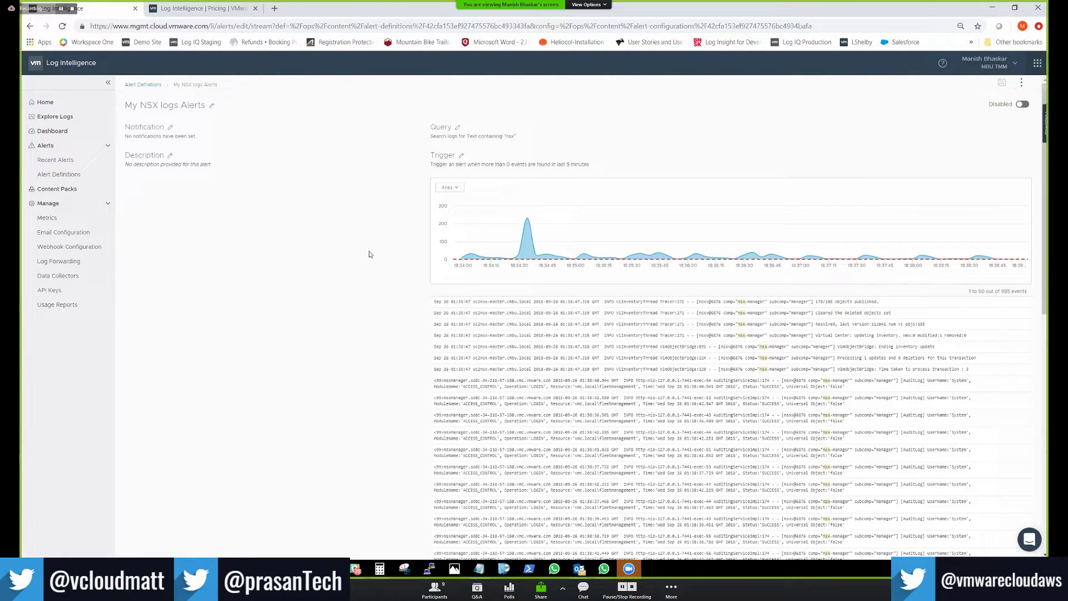
left_click(62, 118)
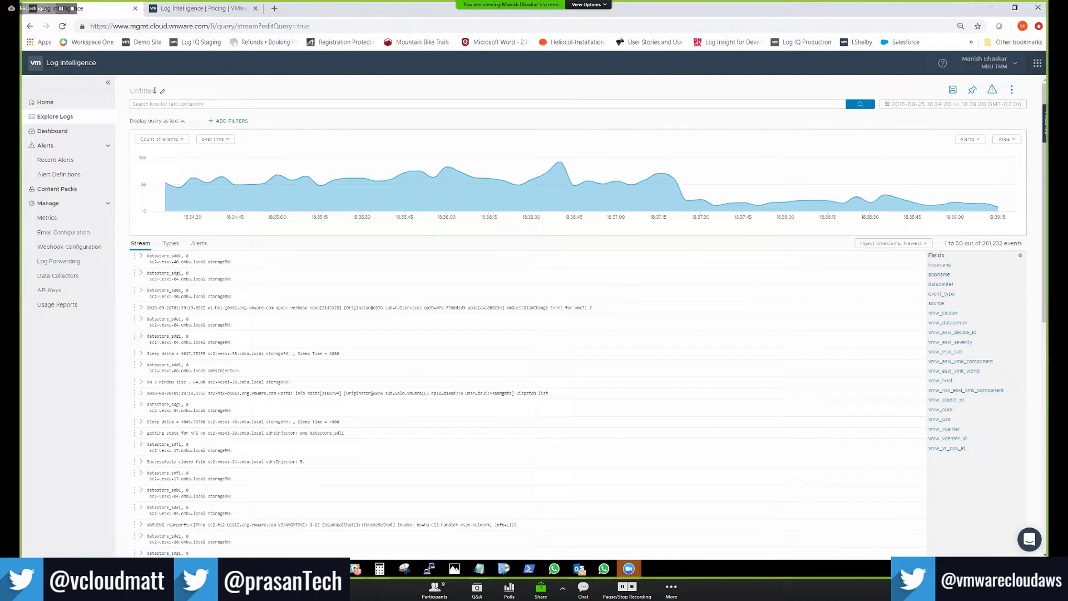
Search all logs for 'esx error' over the Latest 24 hours, showing 28,907 events
left_click(225, 106)
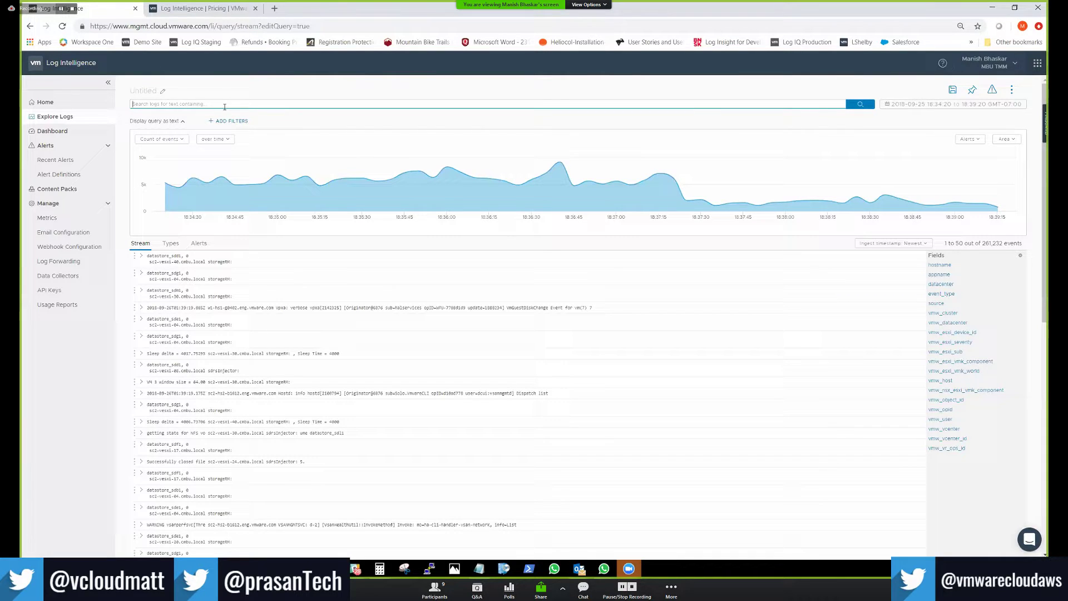
type("esx errors")
left_click(861, 104)
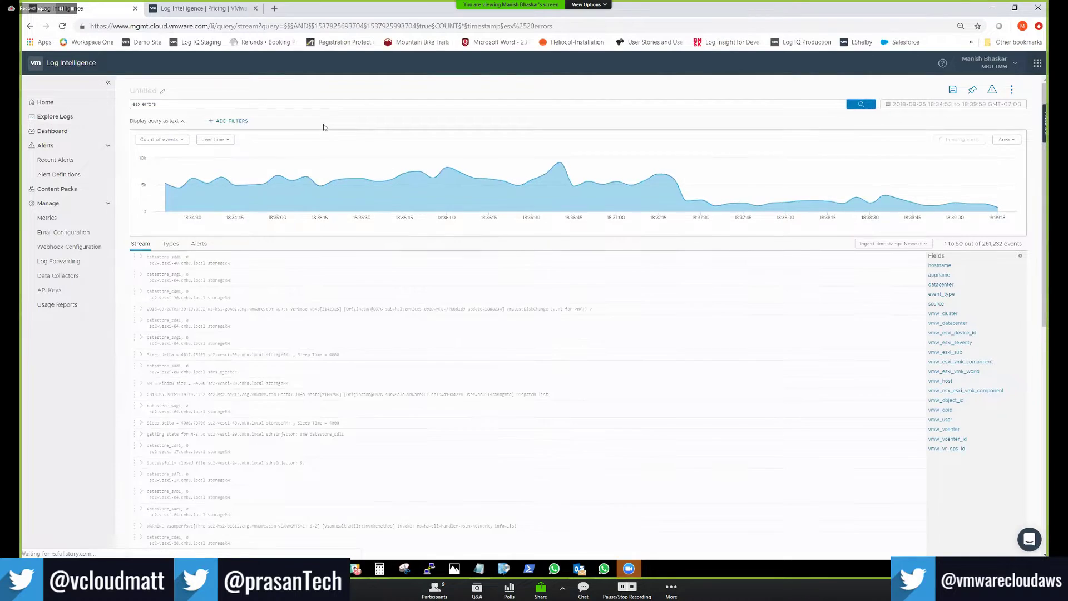
left_click(170, 105)
key("Return")
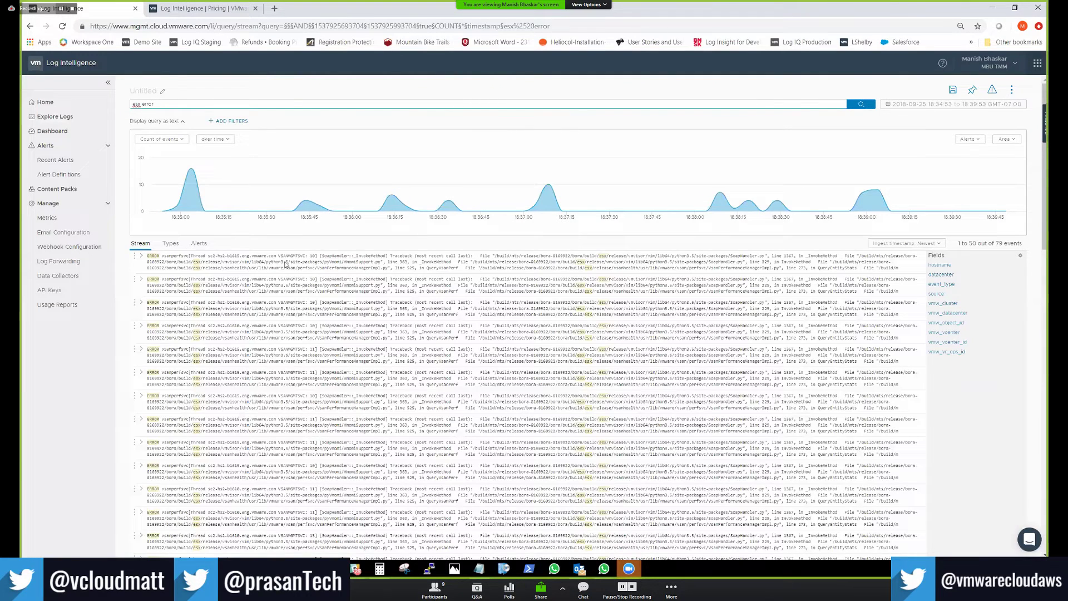
left_click(921, 107)
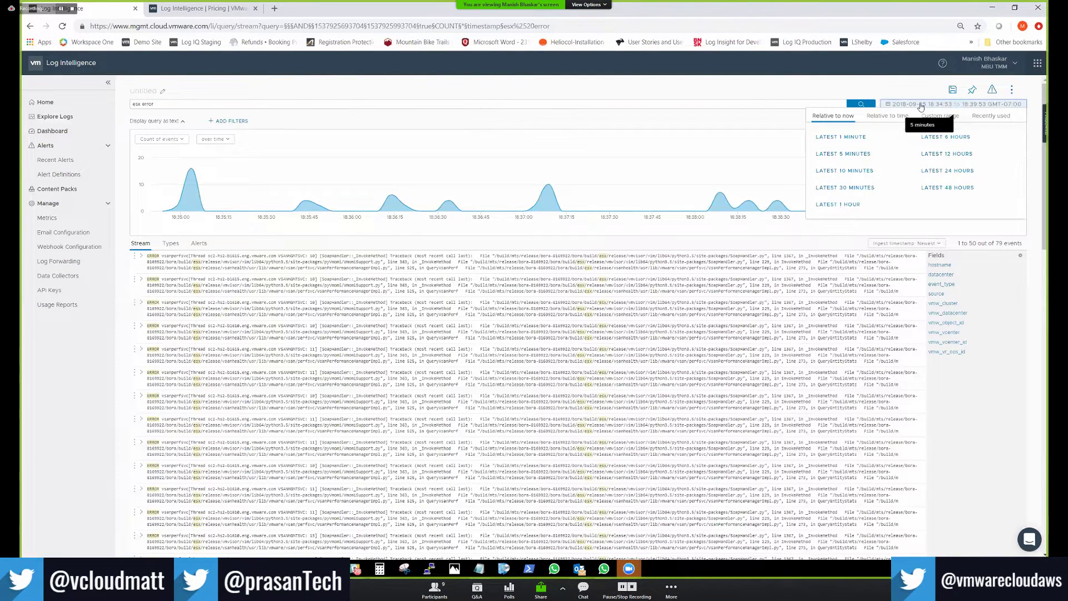
left_click(936, 172)
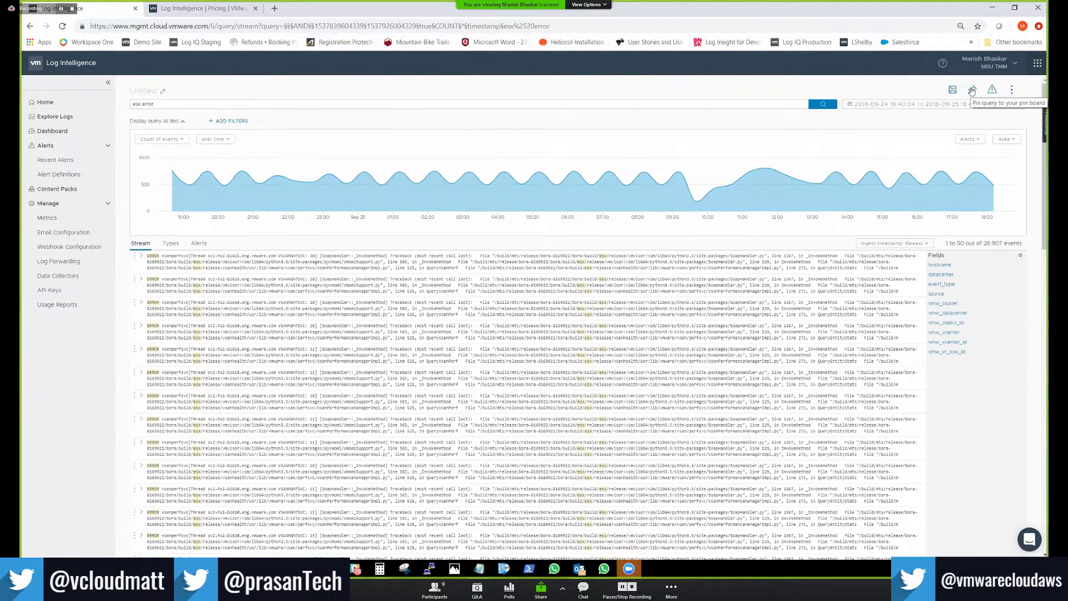
Pin the esx error query to the pinboard, then change the search to vsan error
left_click(972, 90)
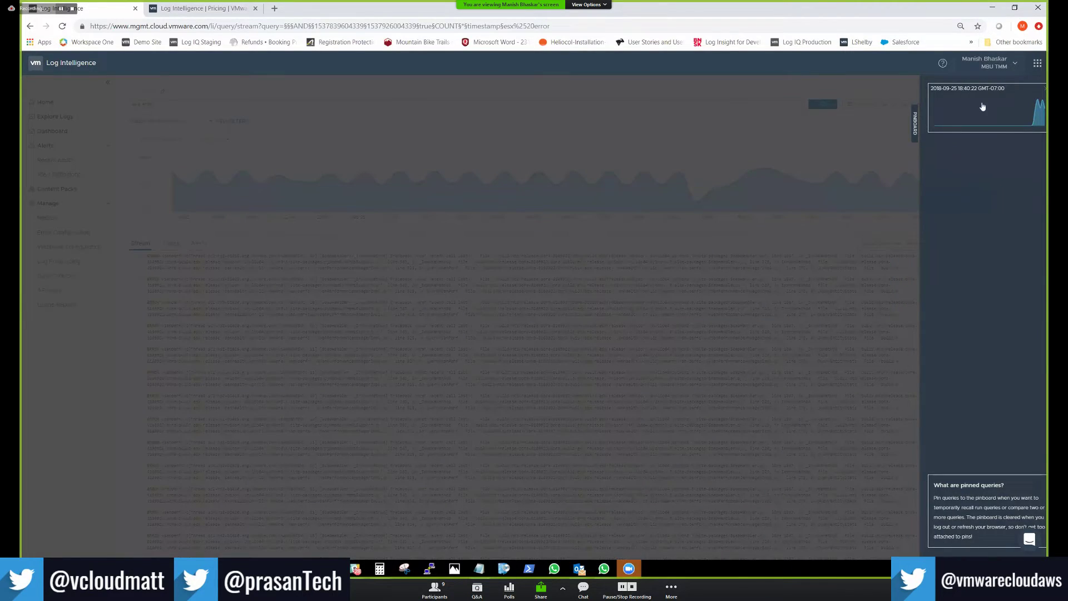
left_click(851, 95)
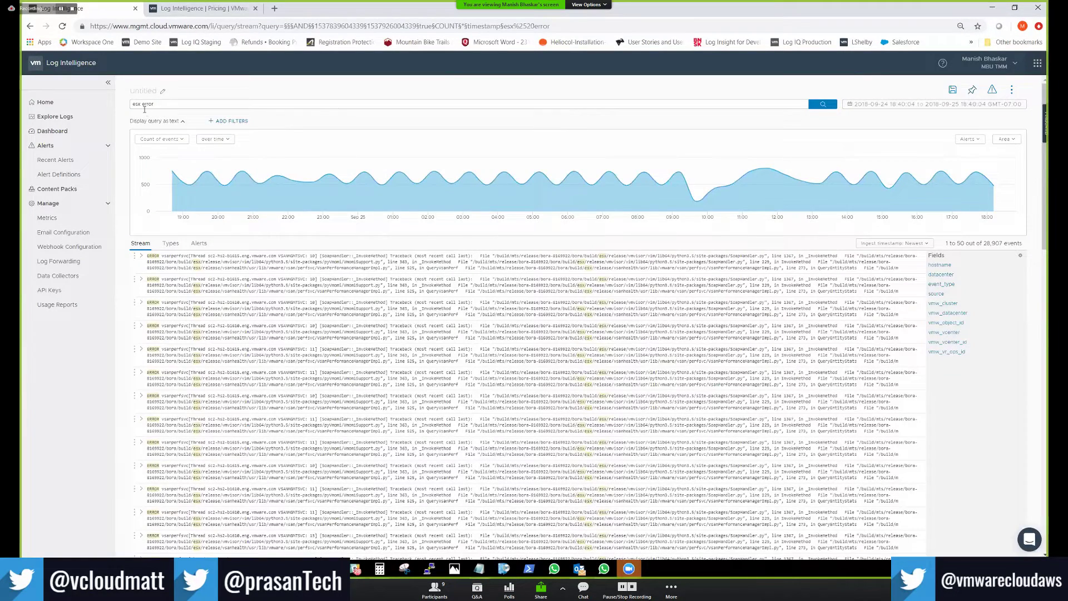
left_click(133, 104)
key("Delete")
key("Delete")
key("Delete")
key("Delete")
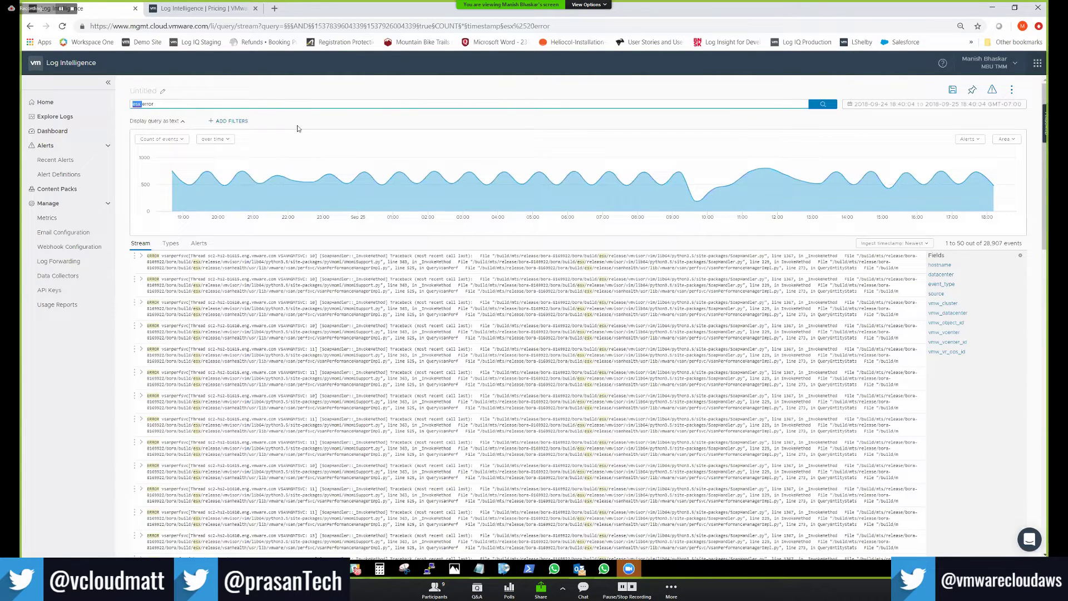
type("vsan")
key("Return")
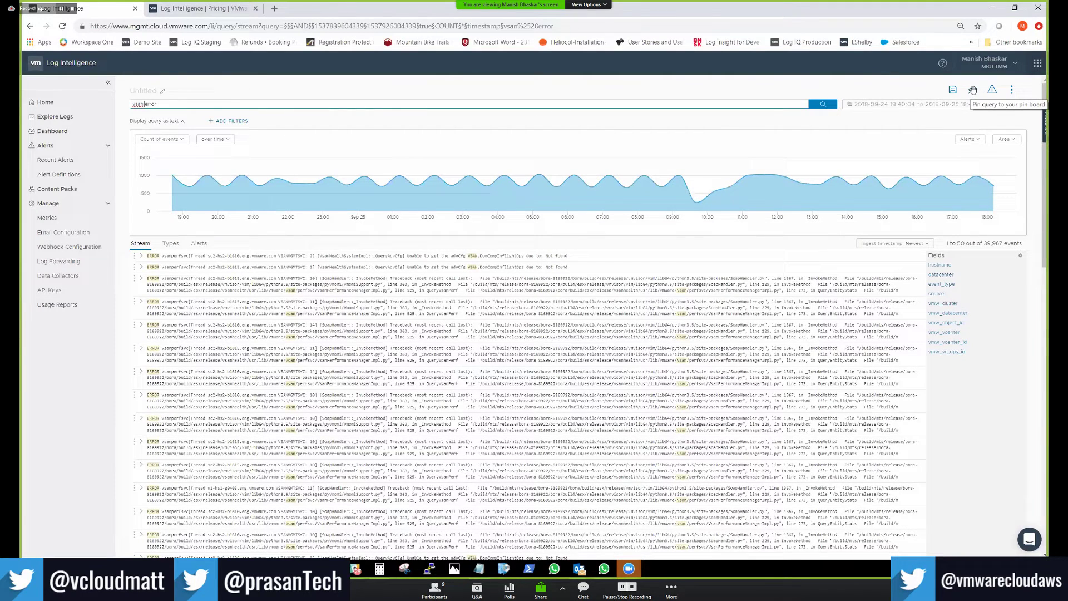
Pin the vsan error query, compare both pinned queries, then start a new Explore Logs query
left_click(973, 90)
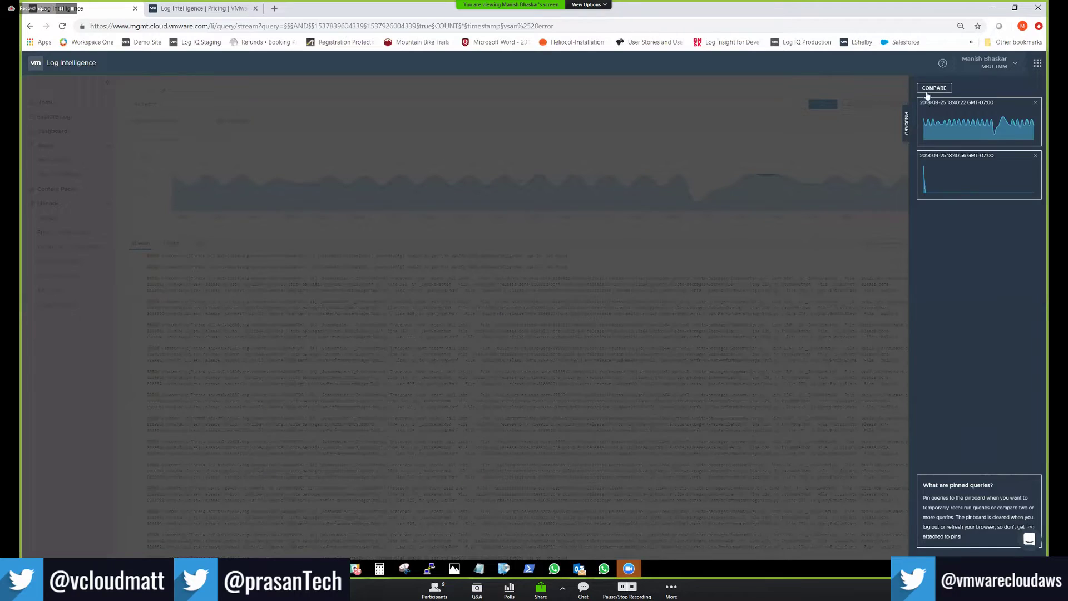
left_click(934, 89)
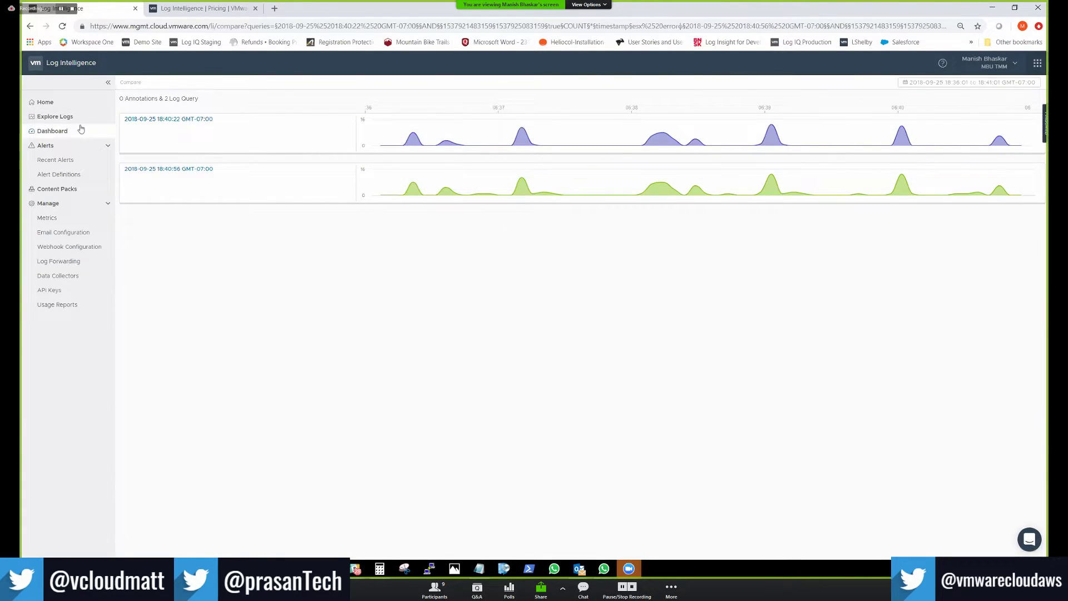
left_click(58, 118)
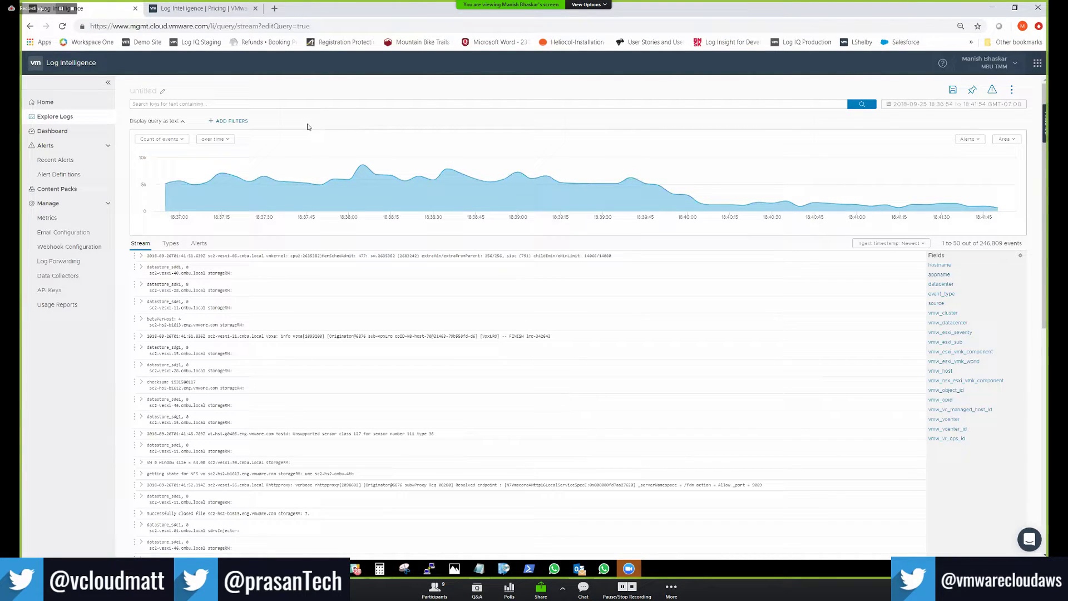
Show the dashboard for Latest 24 Hours and open the VMC - Virtual machine was Deleted chart
left_click(53, 131)
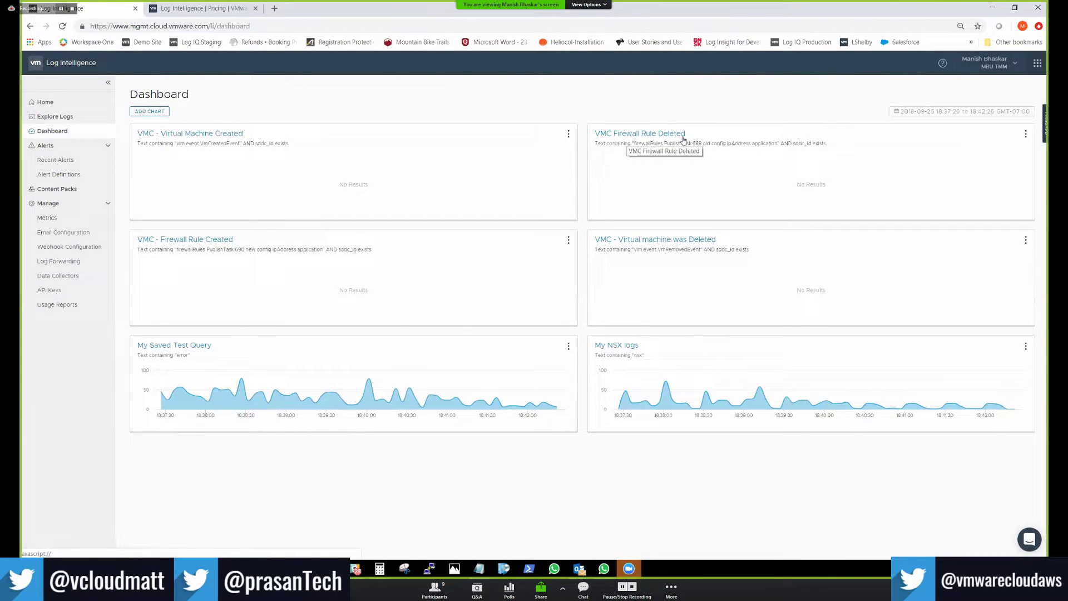
left_click(940, 115)
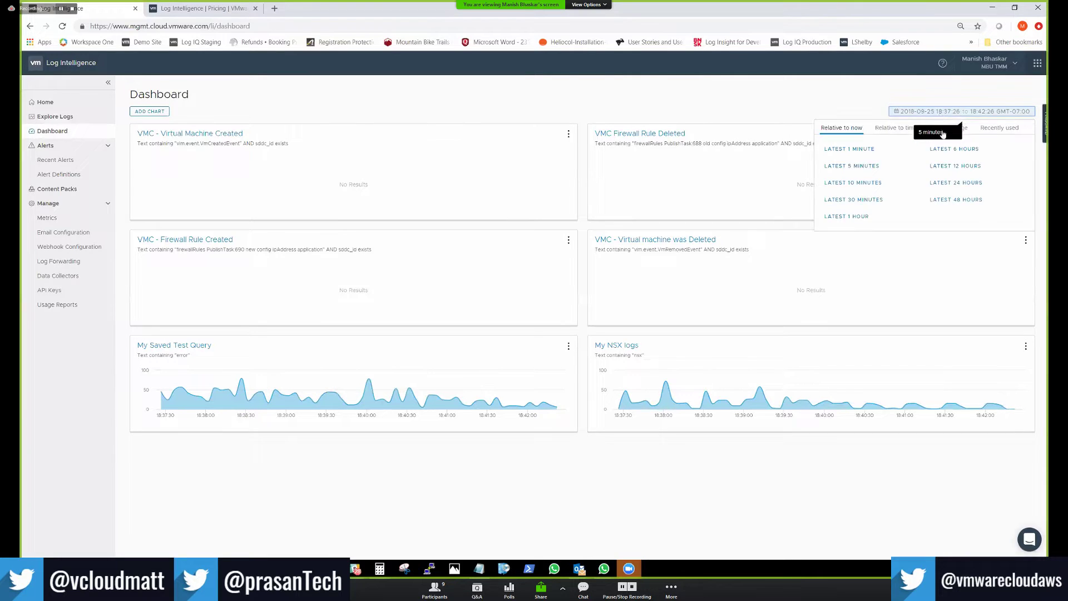
left_click(946, 184)
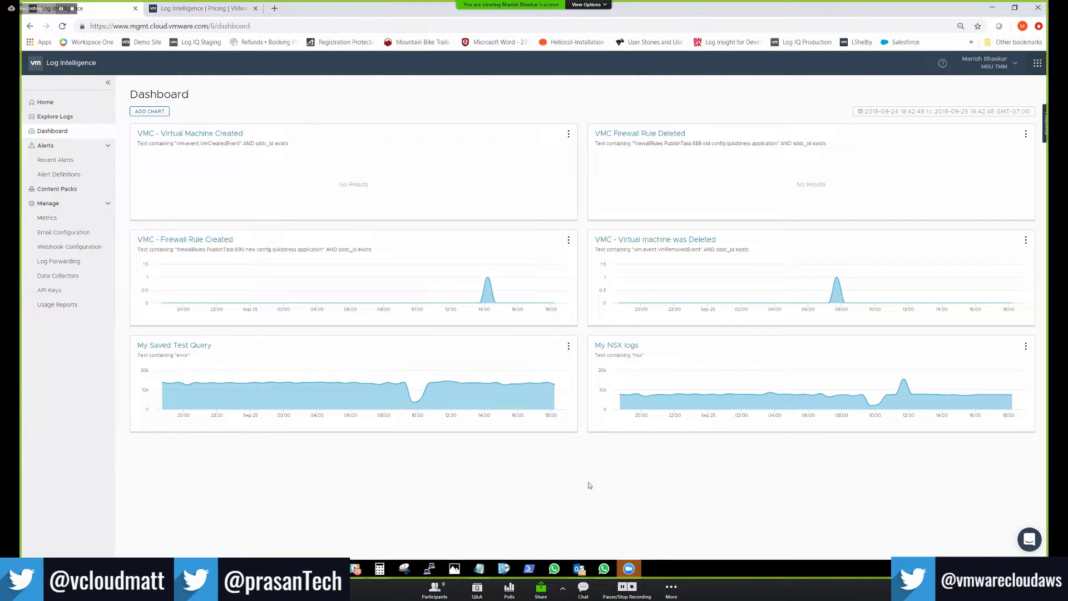
left_click(639, 241)
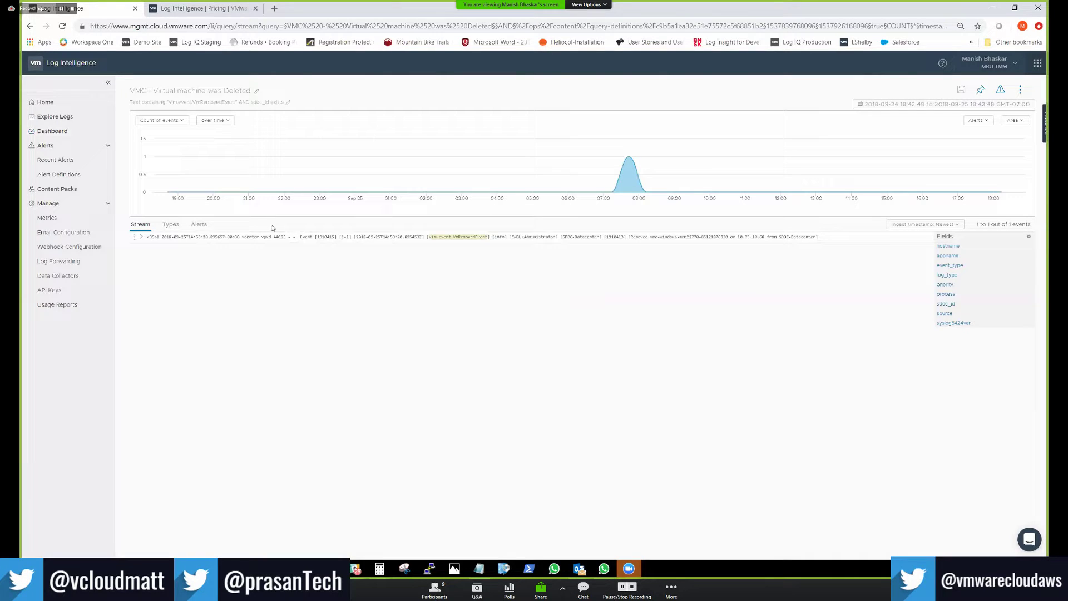
Expand the single VmRemovedEvent and open the filter options for its hostname value
left_click(142, 237)
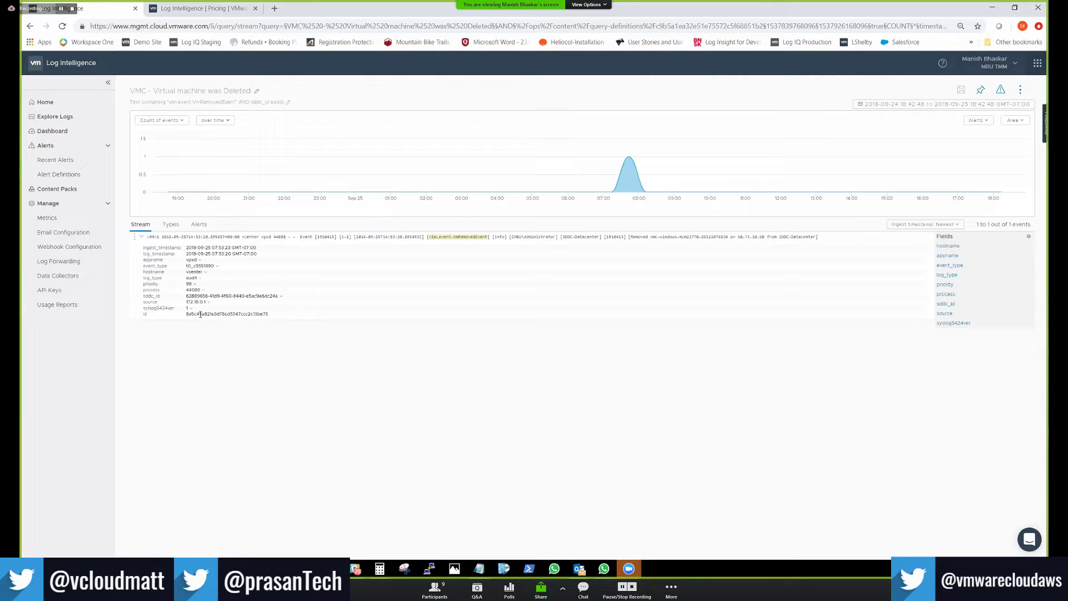
left_click(206, 273)
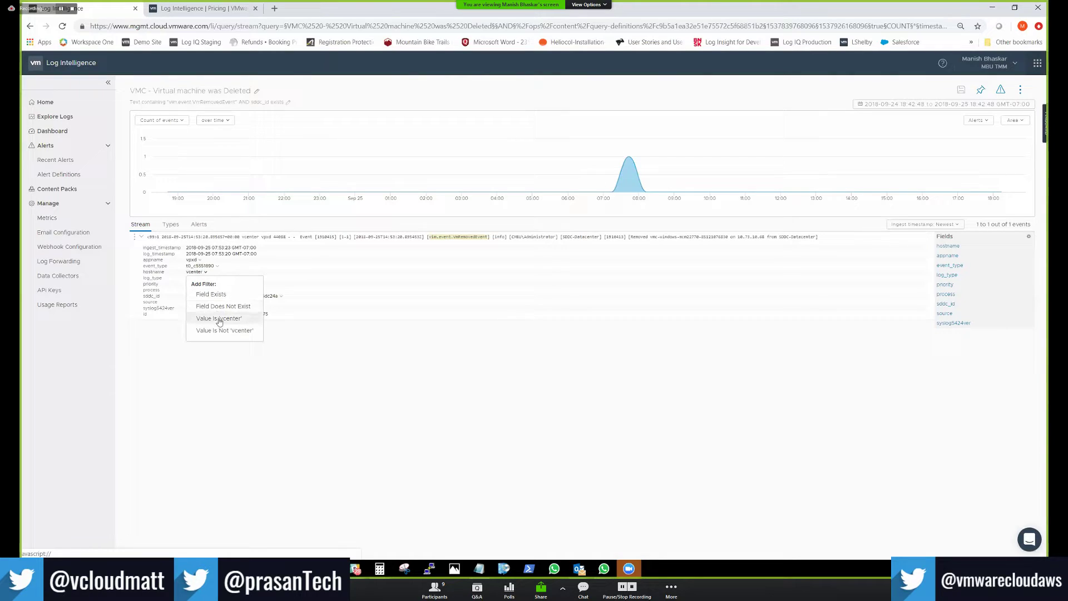
Choose Field Exists so the VM-deleted query requires the hostname field
left_click(215, 295)
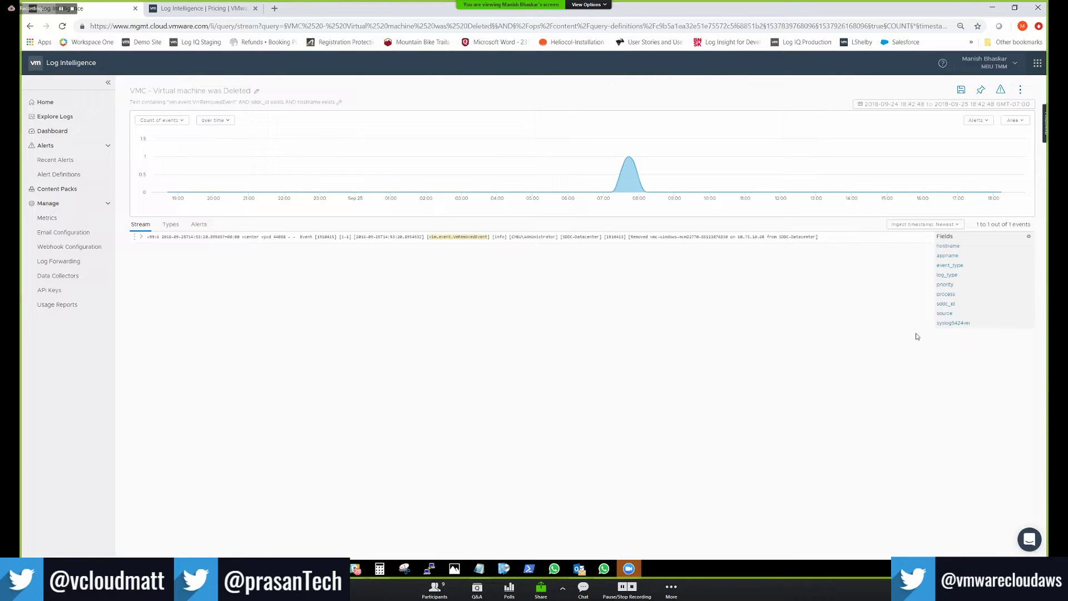
left_click(949, 257)
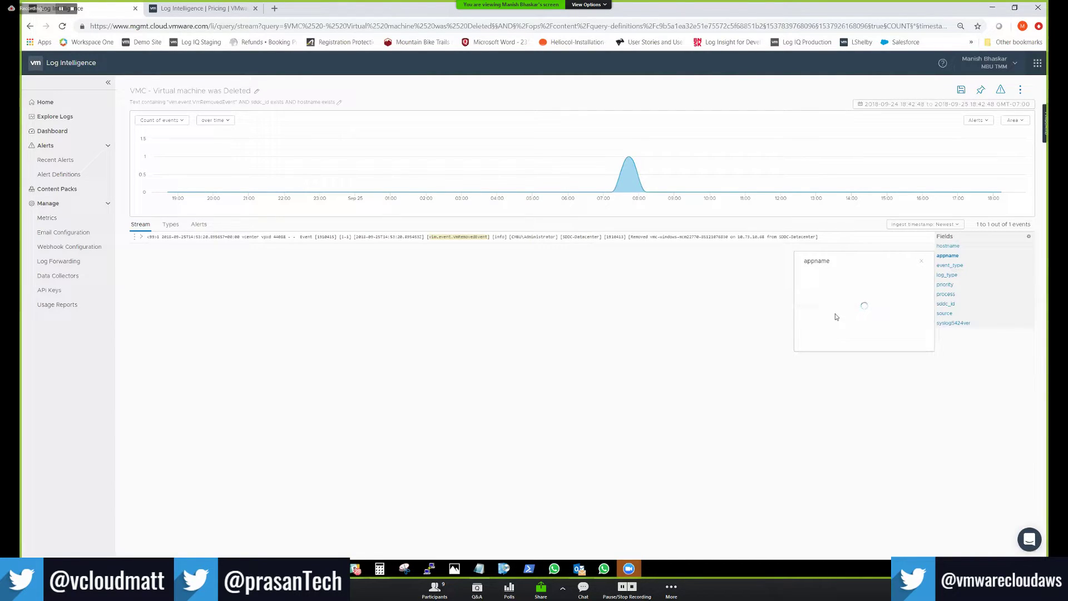
left_click(757, 306)
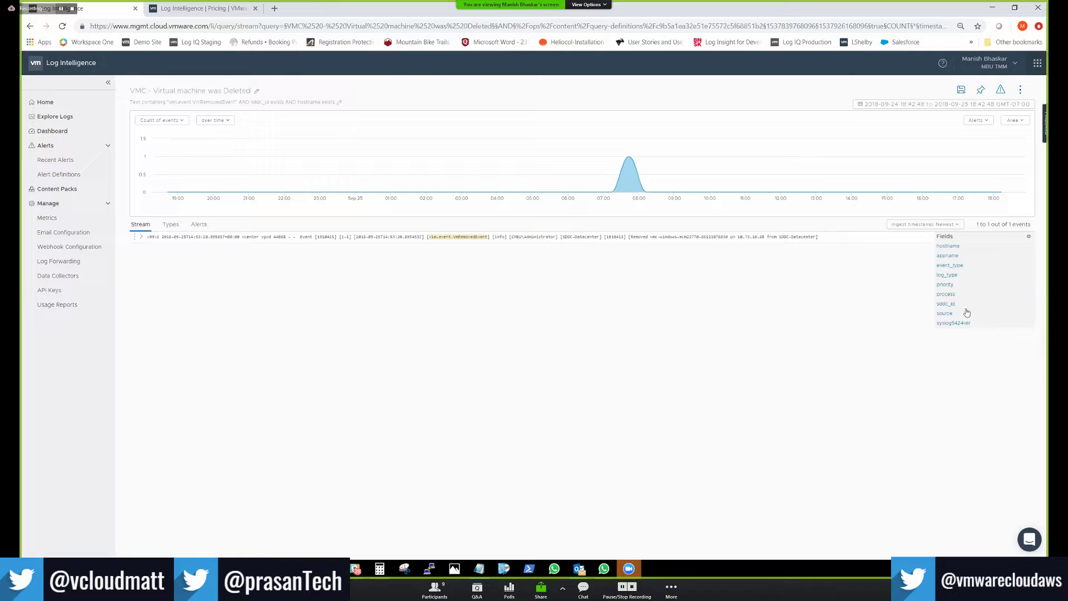
left_click(946, 305)
left_click(709, 353)
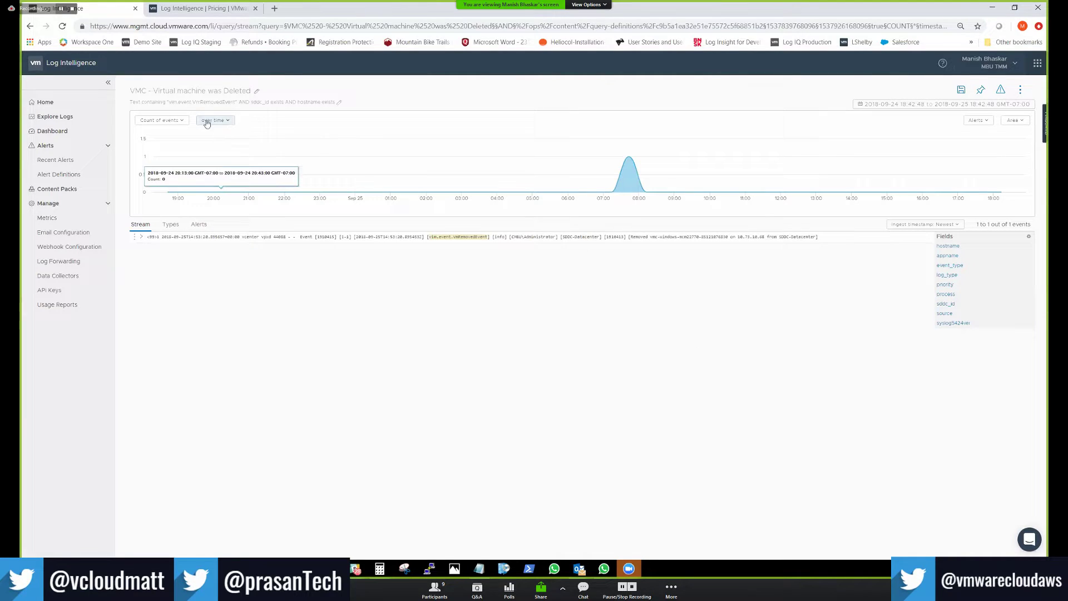
Open the query's filters for editing and keep sddc_id as the first filter field
left_click(339, 102)
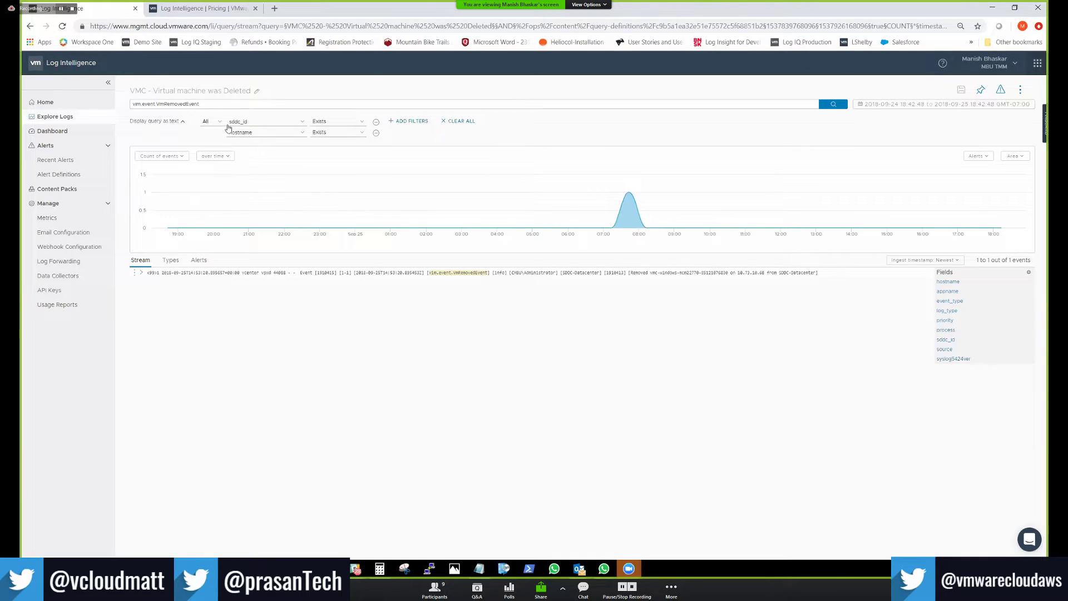
left_click(304, 123)
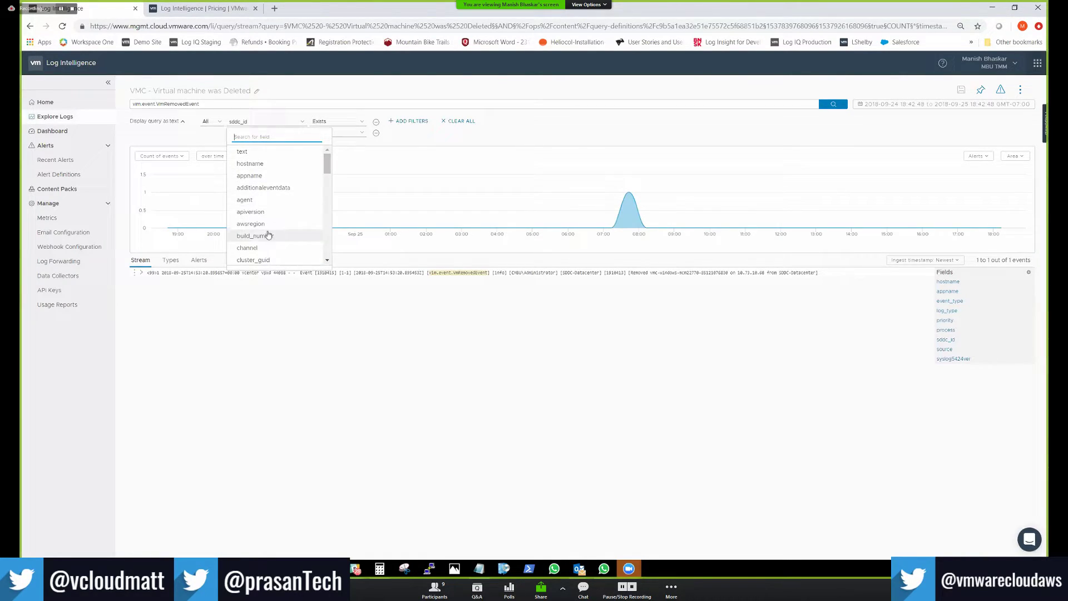
scroll(271, 227, "down", 6)
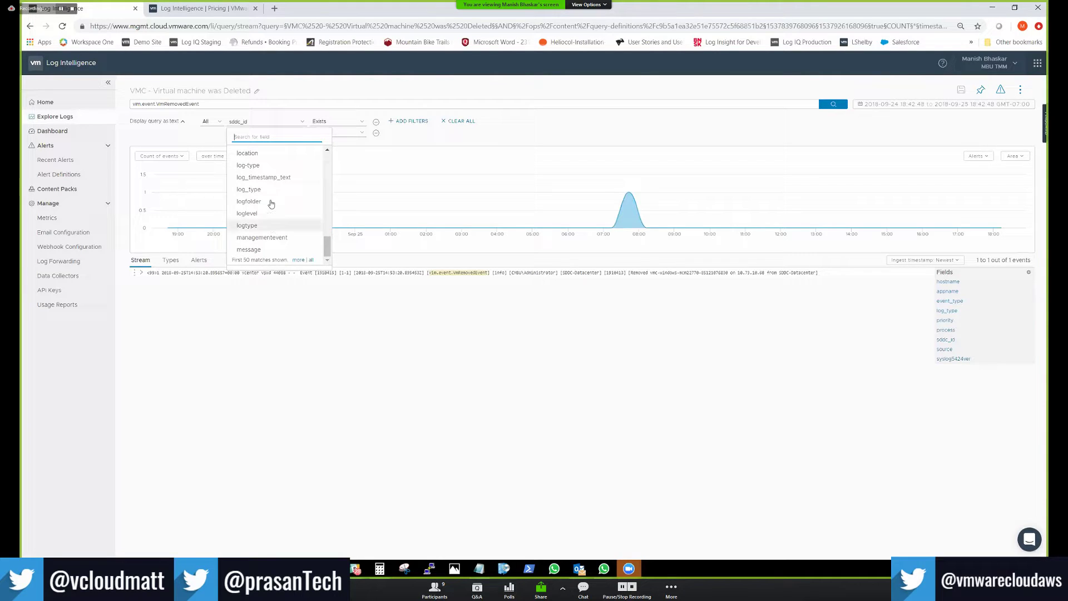
left_click(410, 138)
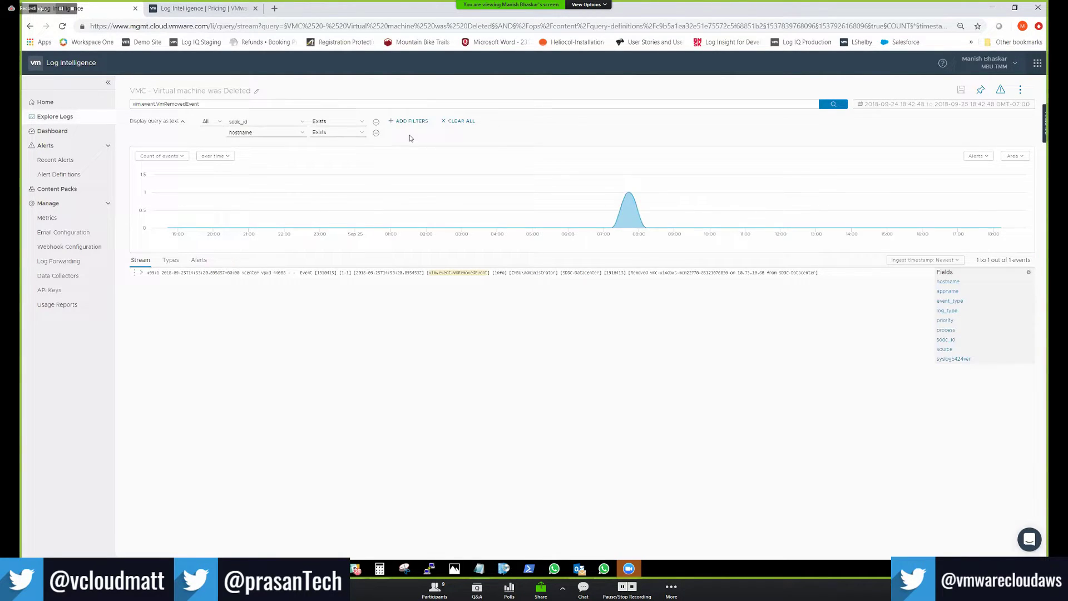
Change the sddc_id filter operator from Exists to Contains, leaving its value empty
left_click(359, 122)
left_click(347, 168)
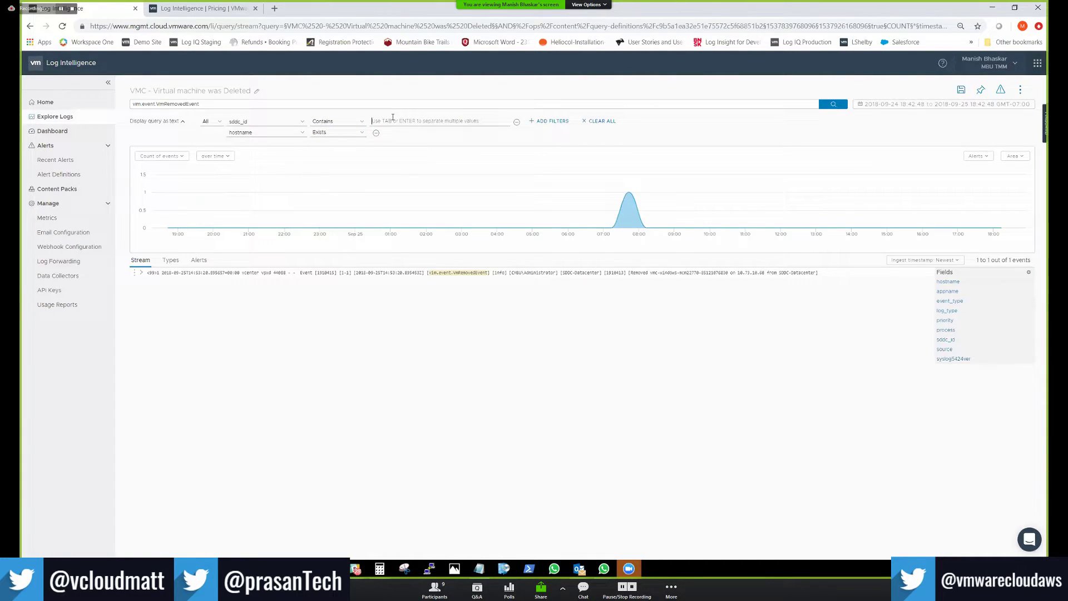
type("a")
double_click(374, 122)
key("BackSpace")
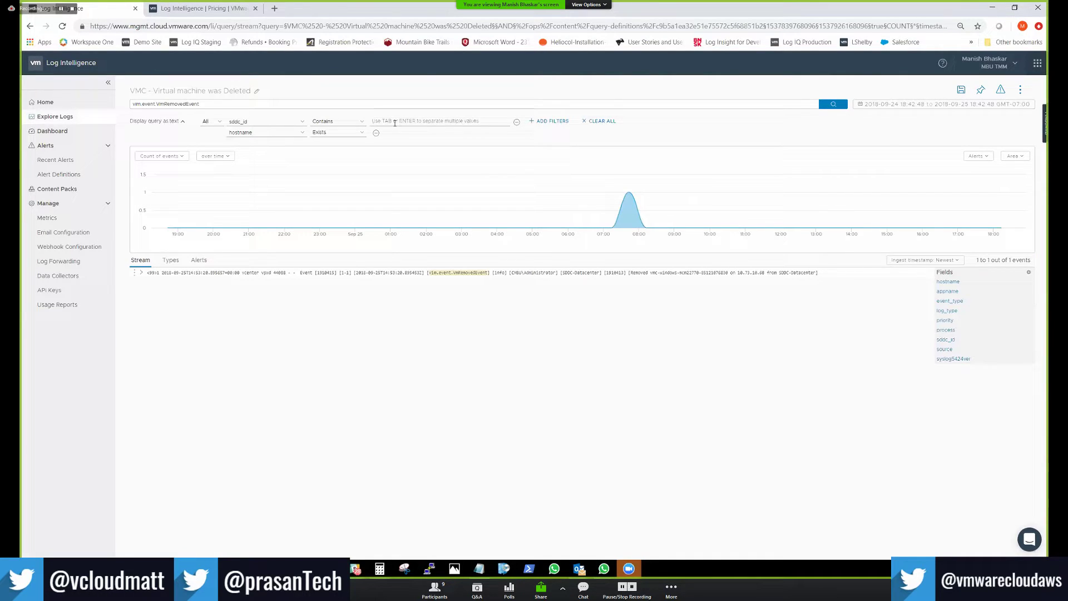
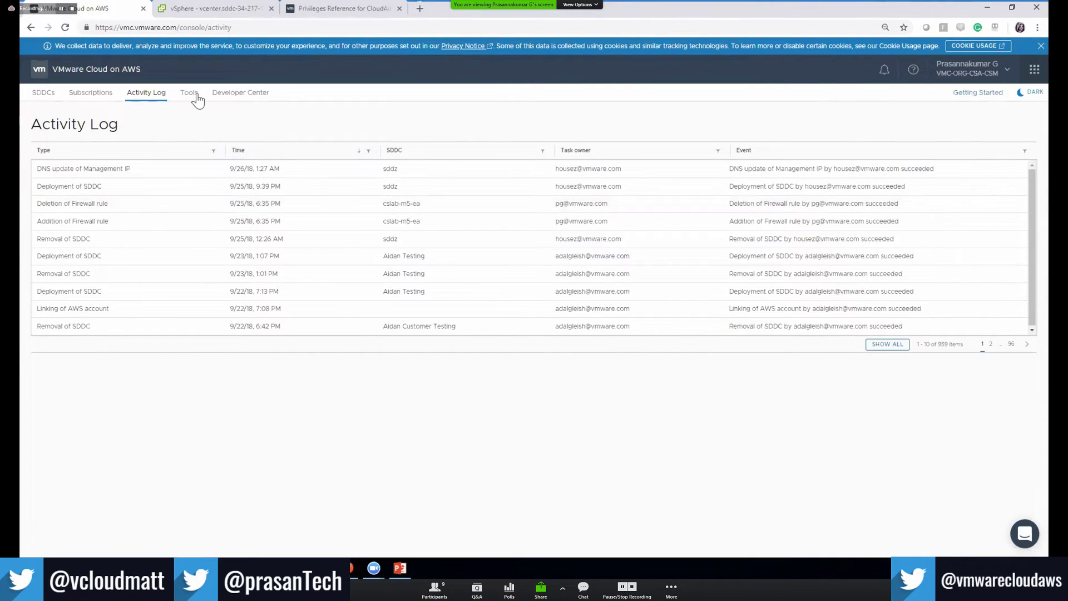
Open the API Explorer in the Developer Center
left_click(228, 100)
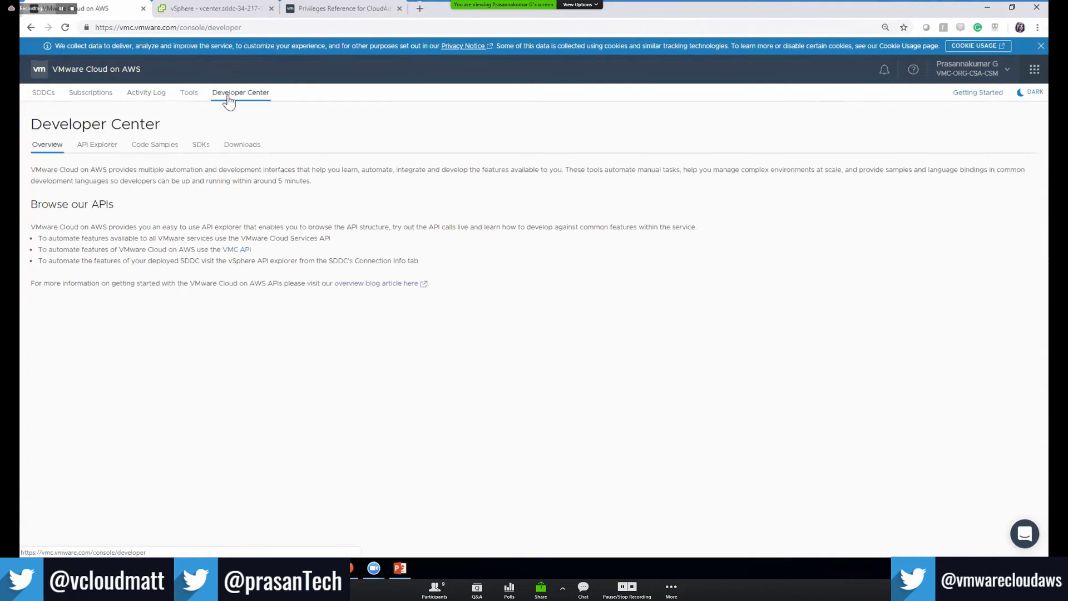
left_click(97, 146)
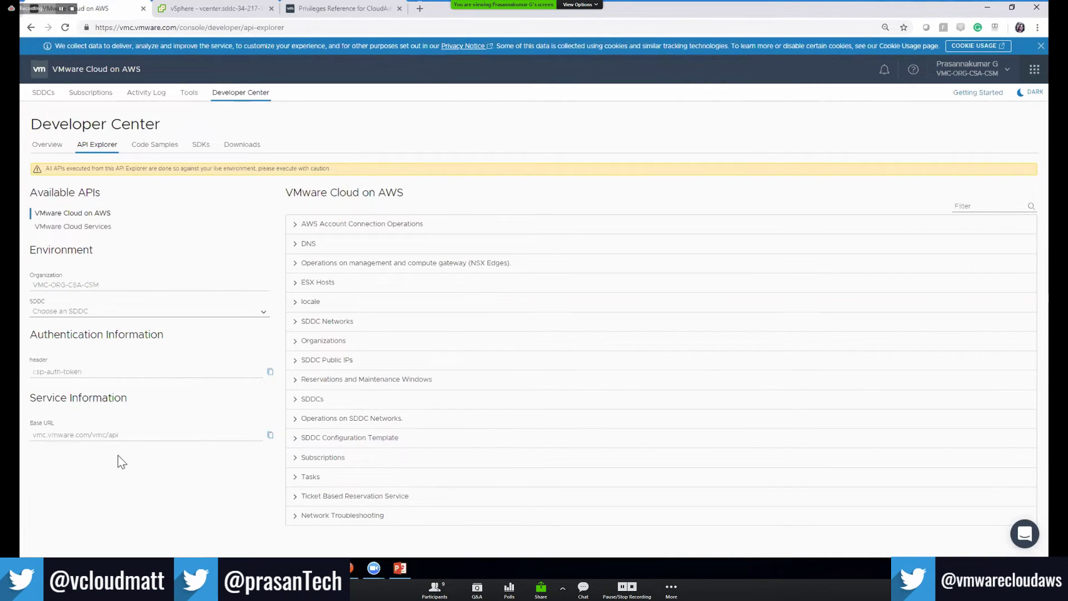
Expand Tasks and execute GET /orgs/{org}/tasks to list the organization's tasks
left_click(290, 477)
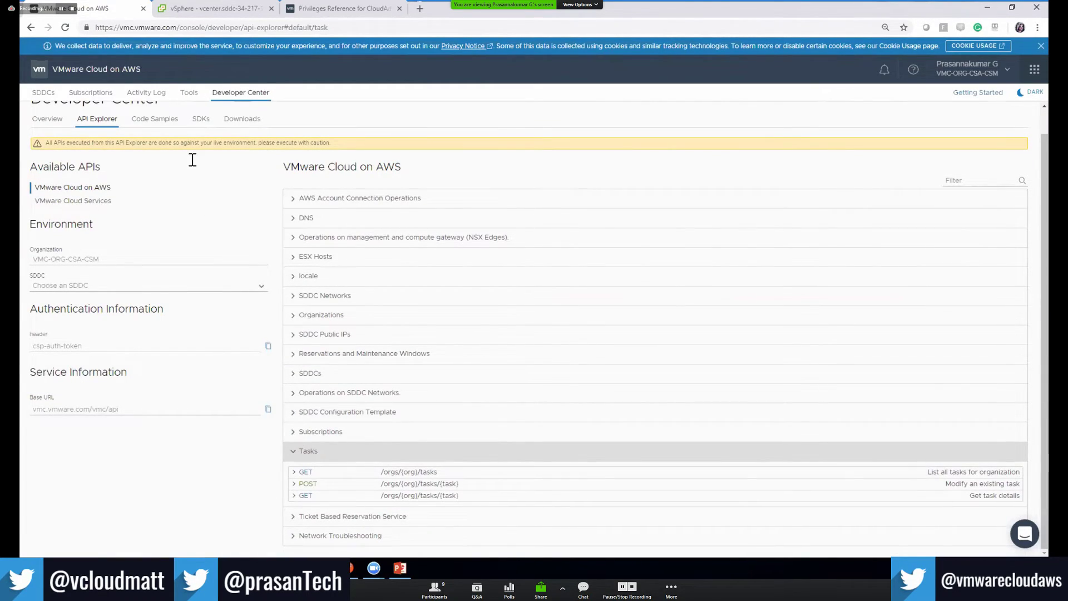
left_click(296, 472)
scroll(270, 445, "down", 3)
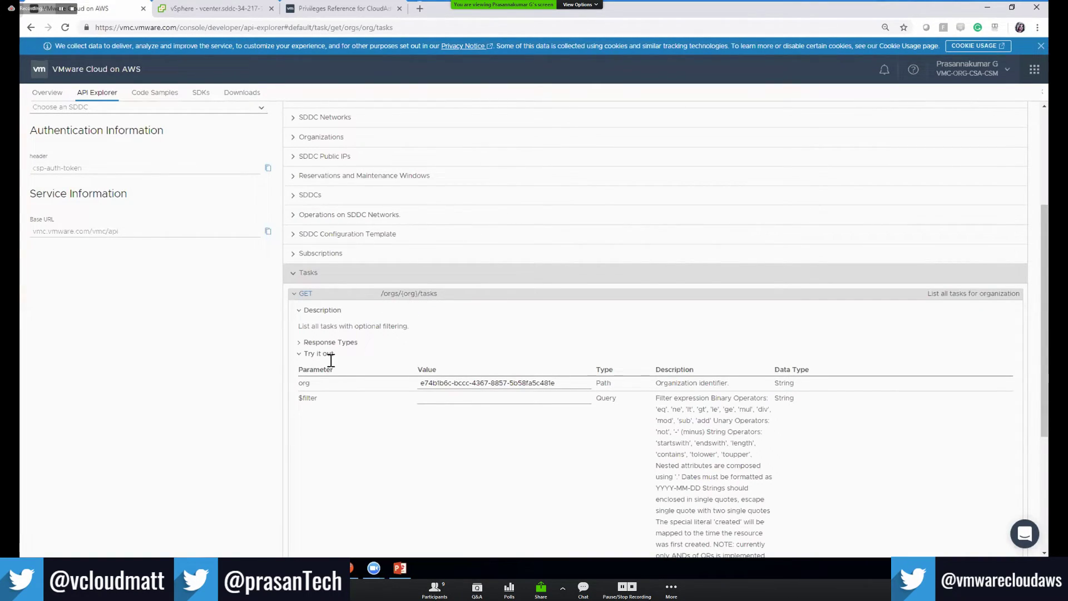
scroll(427, 431, "down", 3)
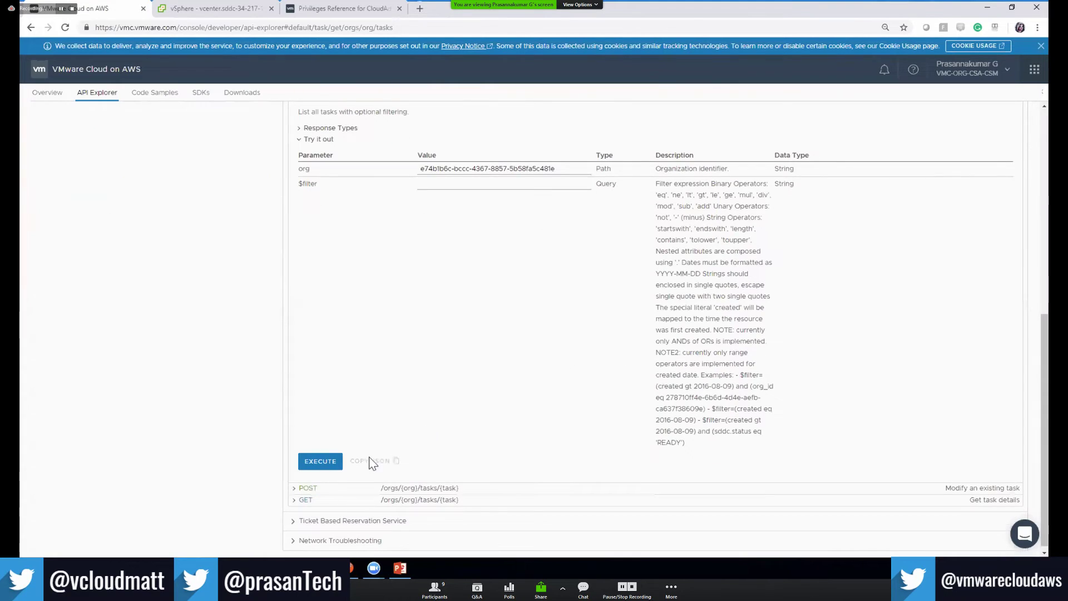
left_click(321, 462)
scroll(345, 374, "down", 1)
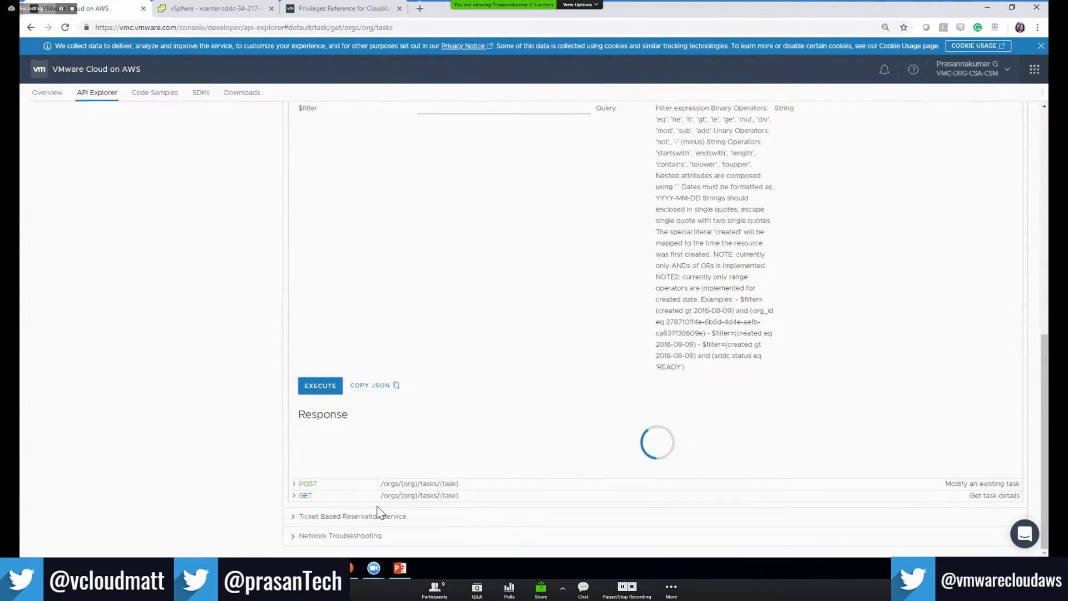
left_click(349, 568)
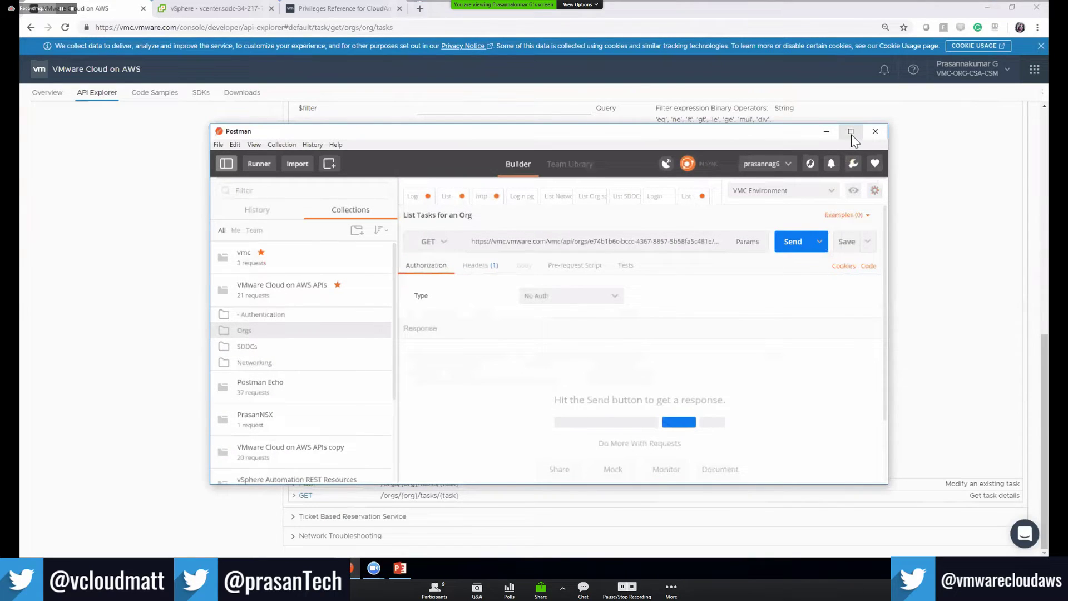
Maximize Postman on the 'List Tasks for an Org' request, then return to the VMware Cloud on AWS browser
left_click(851, 132)
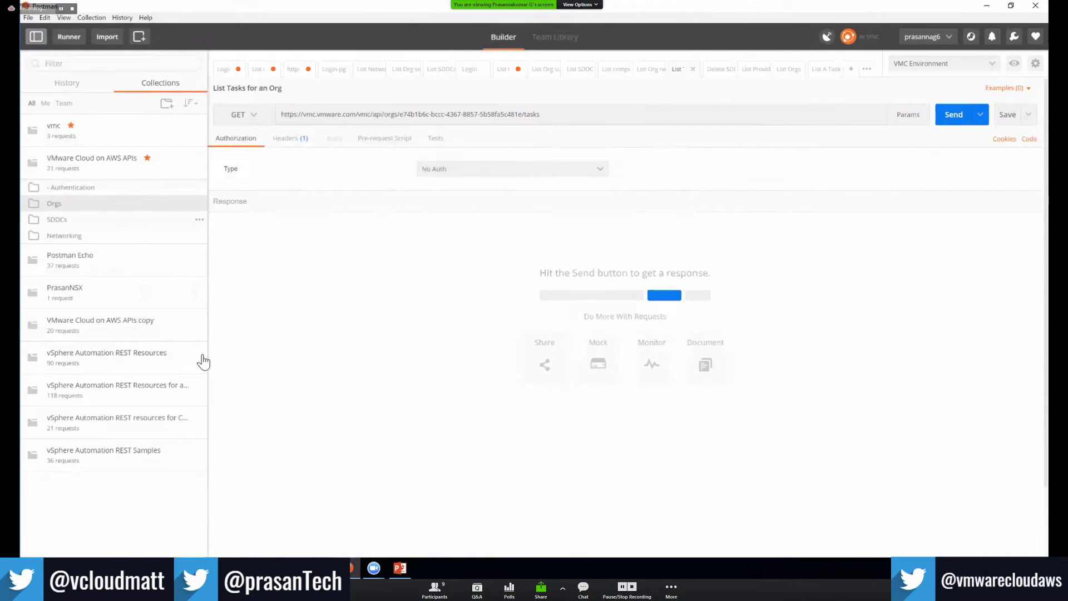
left_click(190, 579)
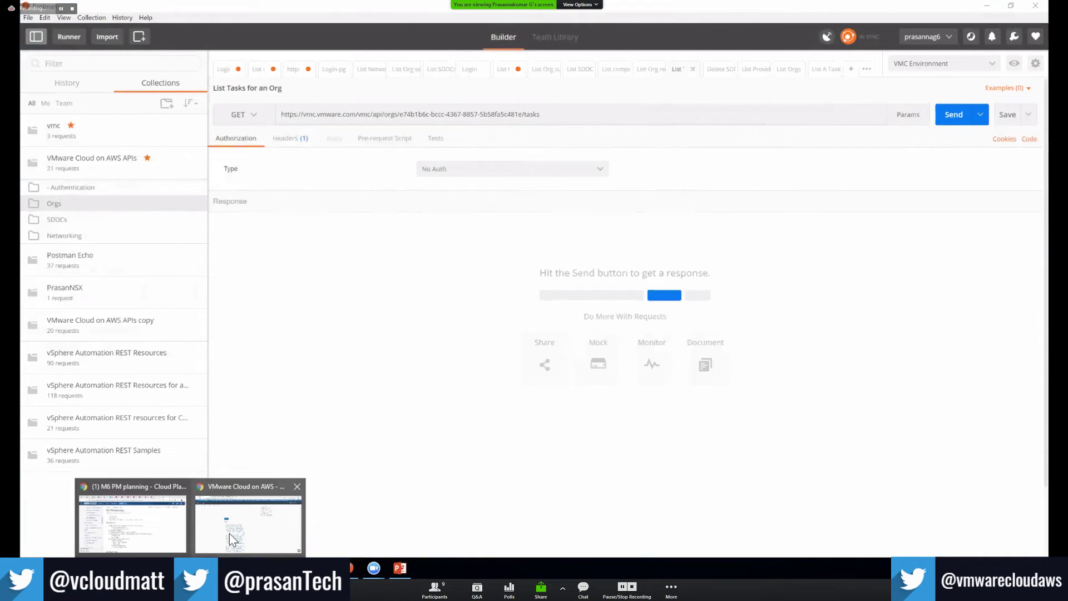
left_click(230, 533)
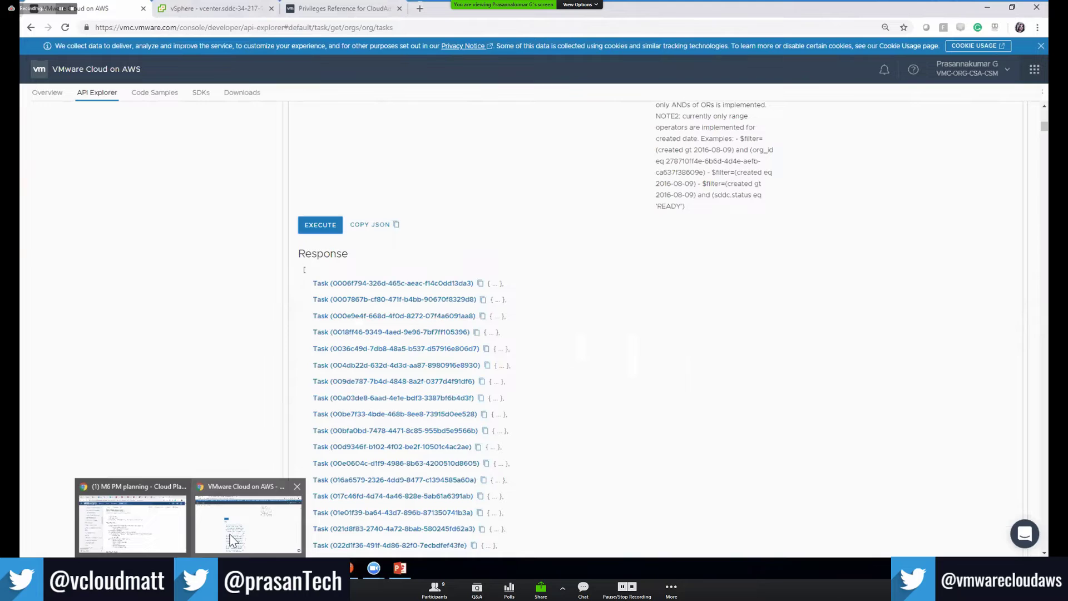
Search Google for VMware Cloud on AWS Postman samples and open the VMware {code} REST samples page
left_click(334, 8)
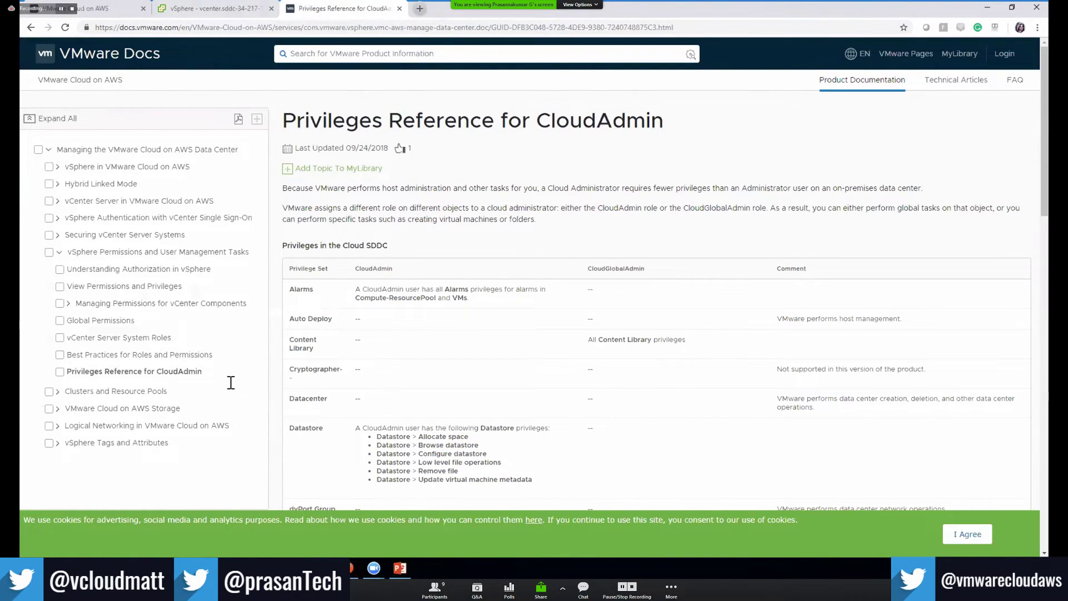
key("ctrl+t")
type("vmware c")
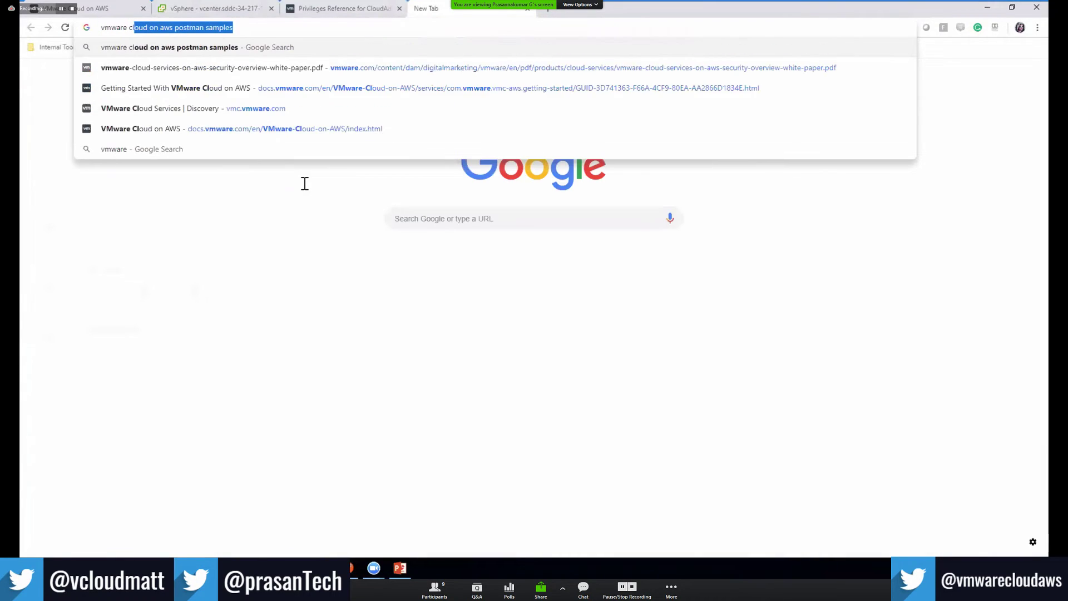
type("loud")
key("Return")
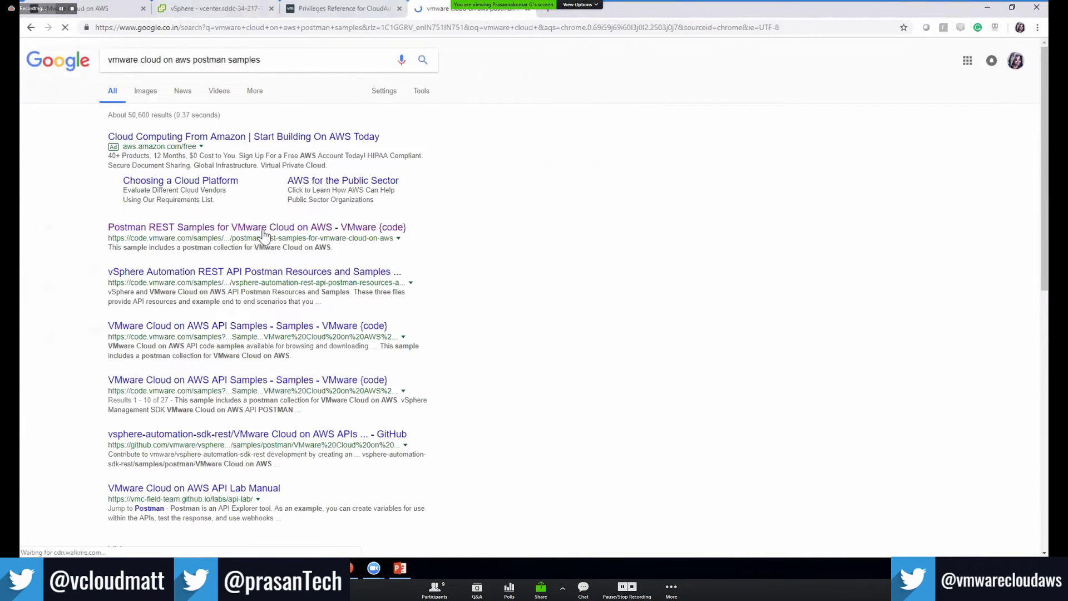
left_click(266, 228)
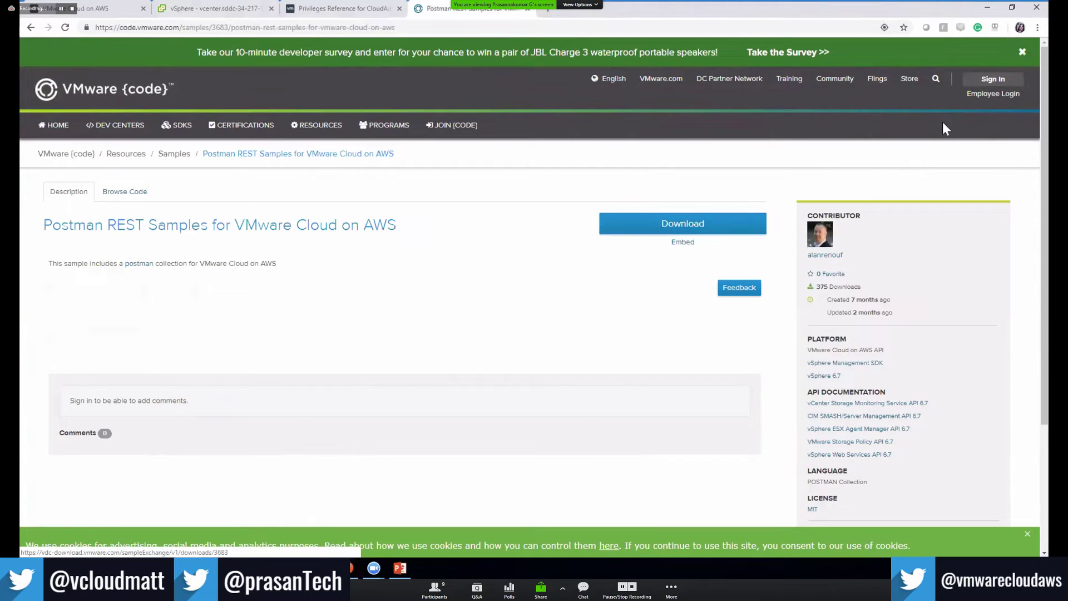
left_click(987, 7)
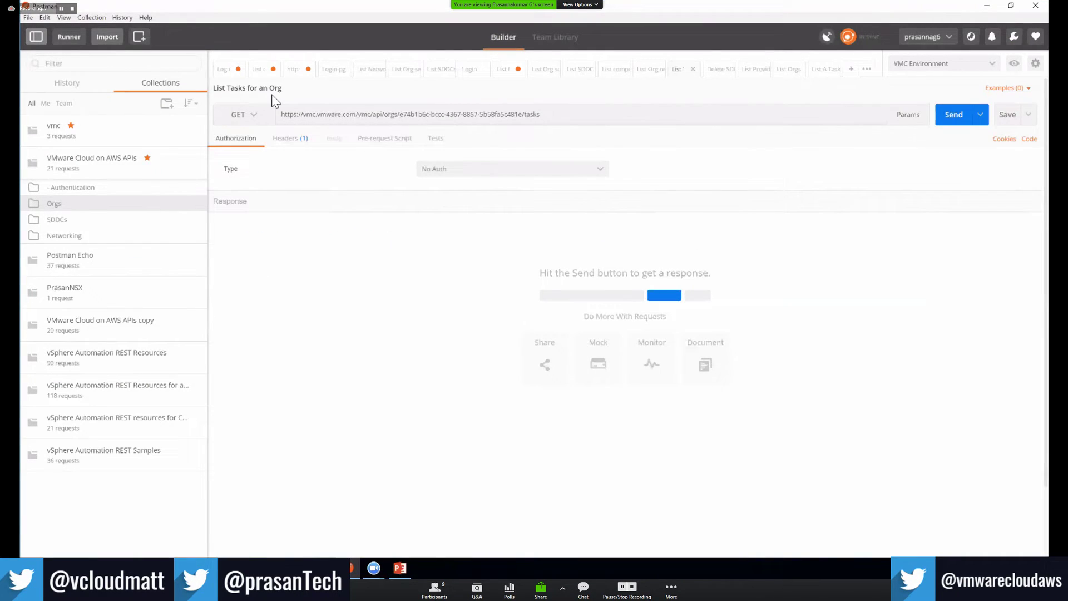
Expand the Orgs and Authentication folders of the VMware Cloud on AWS APIs collection in Postman
key("ctrl+o")
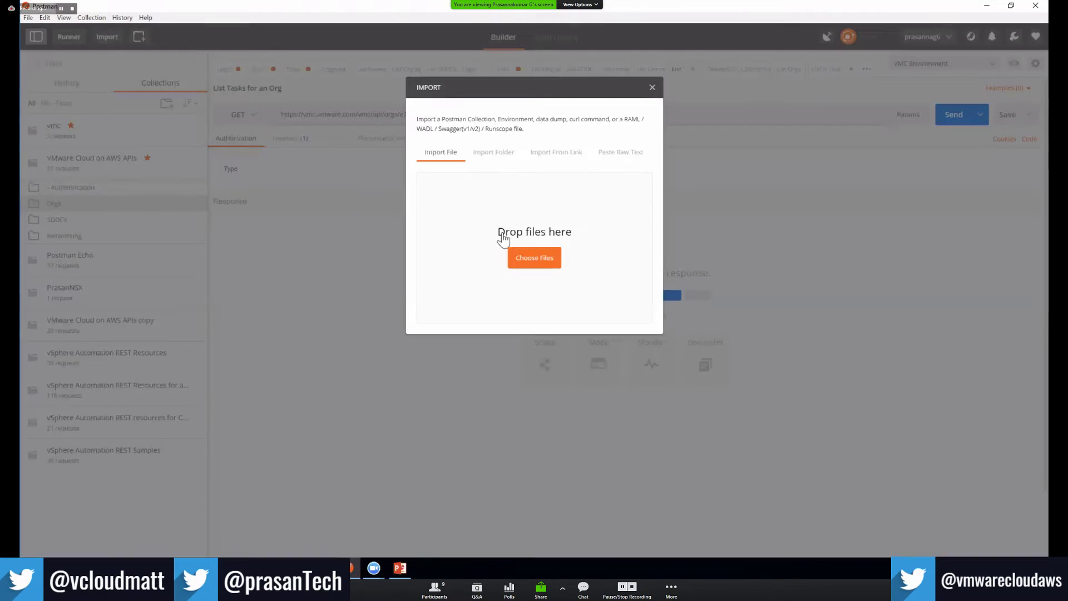
left_click(652, 87)
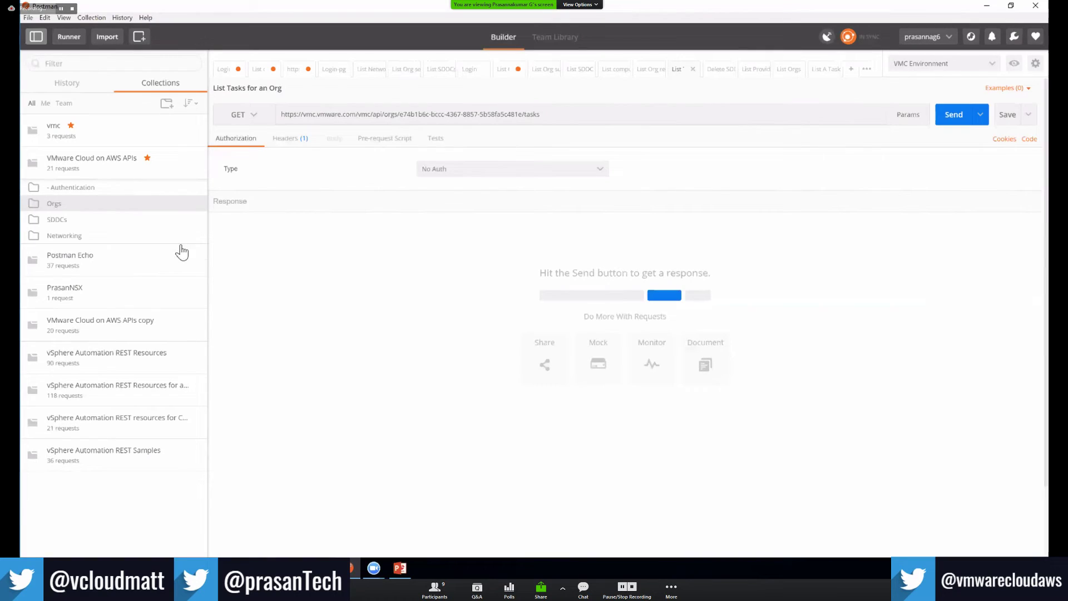
left_click(54, 204)
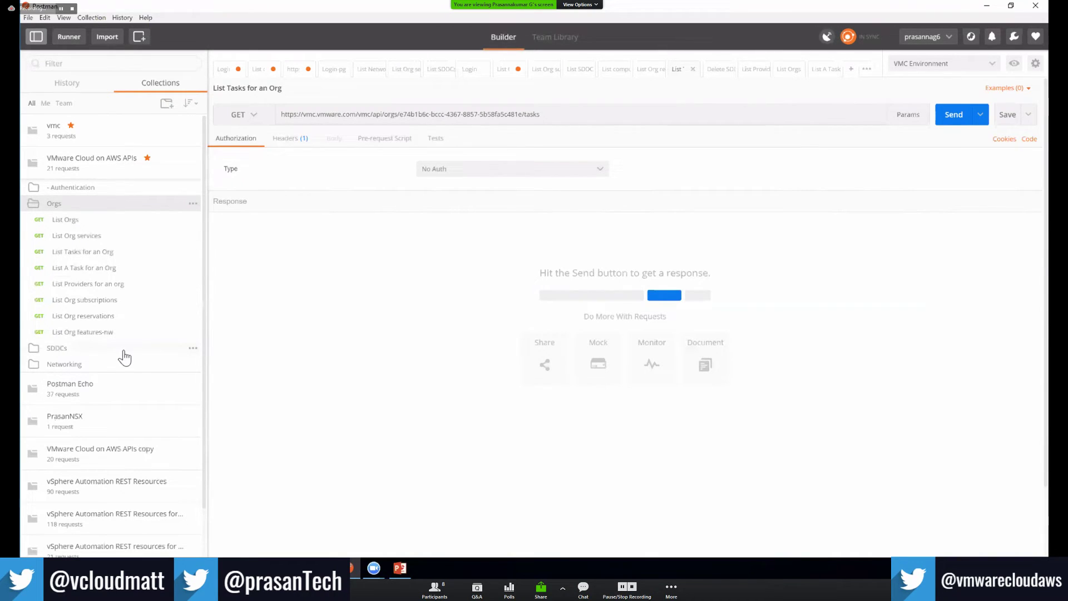
left_click(78, 190)
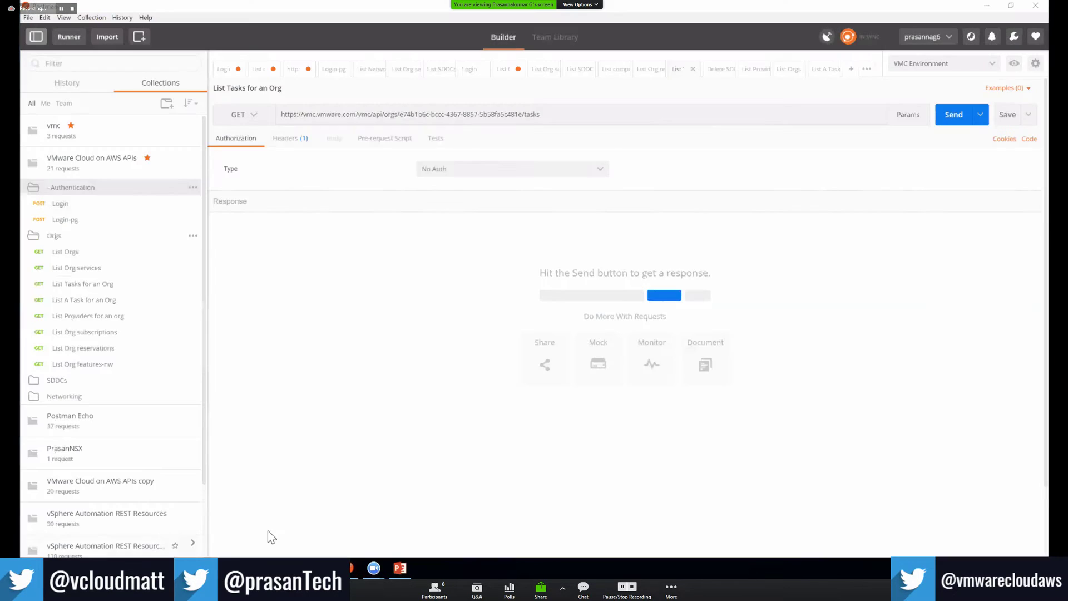
left_click(247, 535)
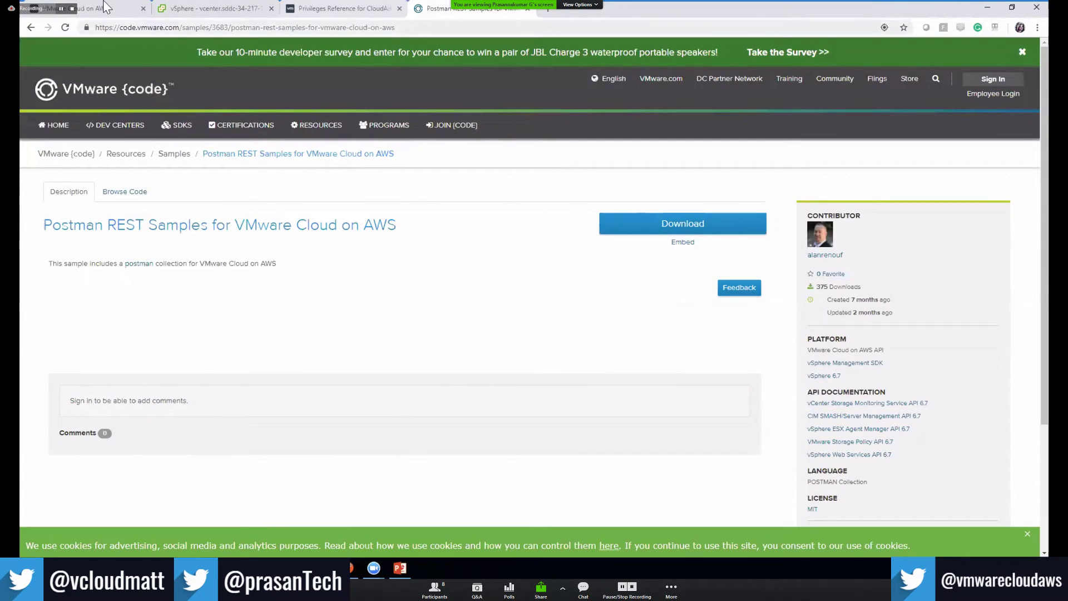
Rerun GET /orgs/{org}/tasks in the API Explorer
left_click(84, 8)
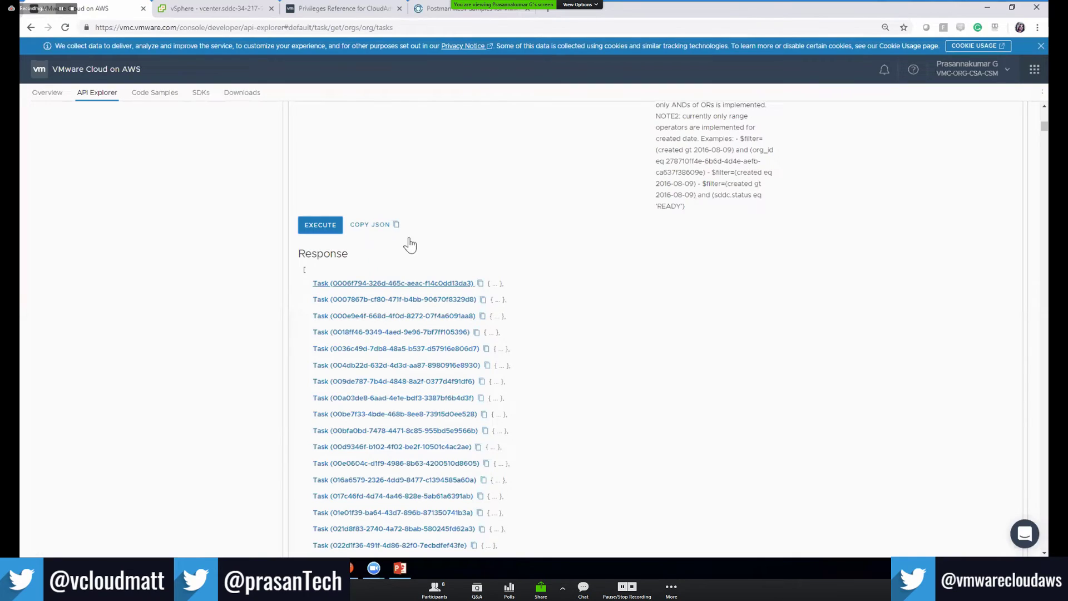
scroll(324, 299, "up", 4)
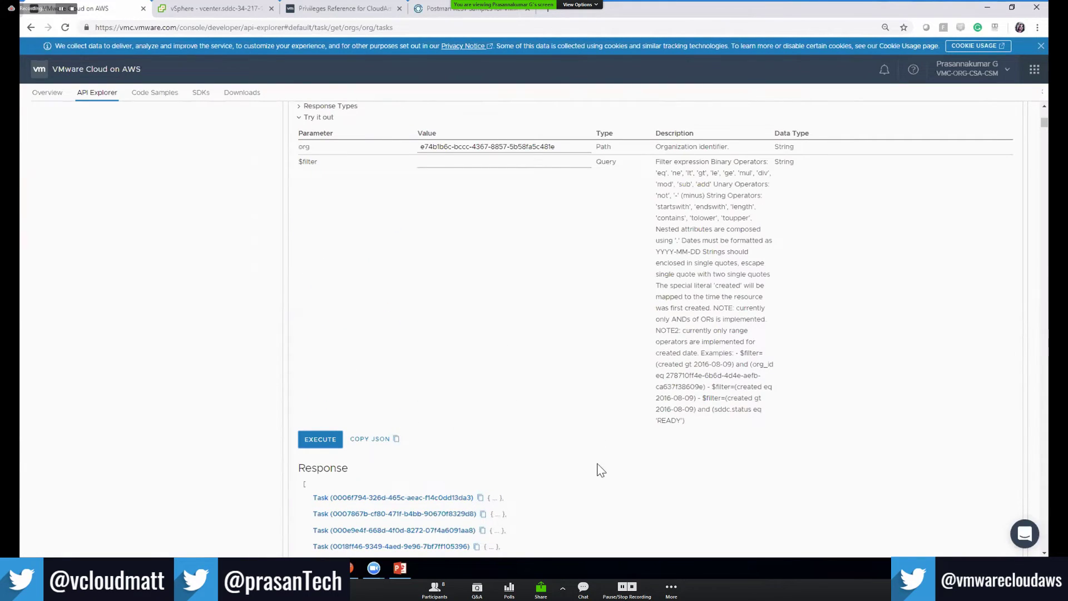
scroll(601, 470, "down", 3)
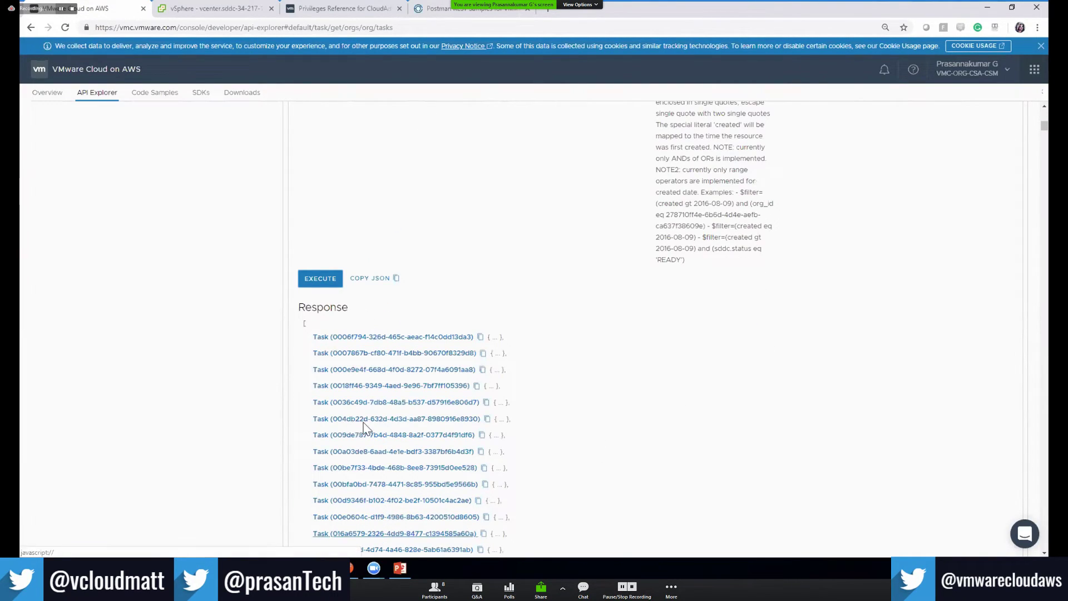
left_click(321, 281)
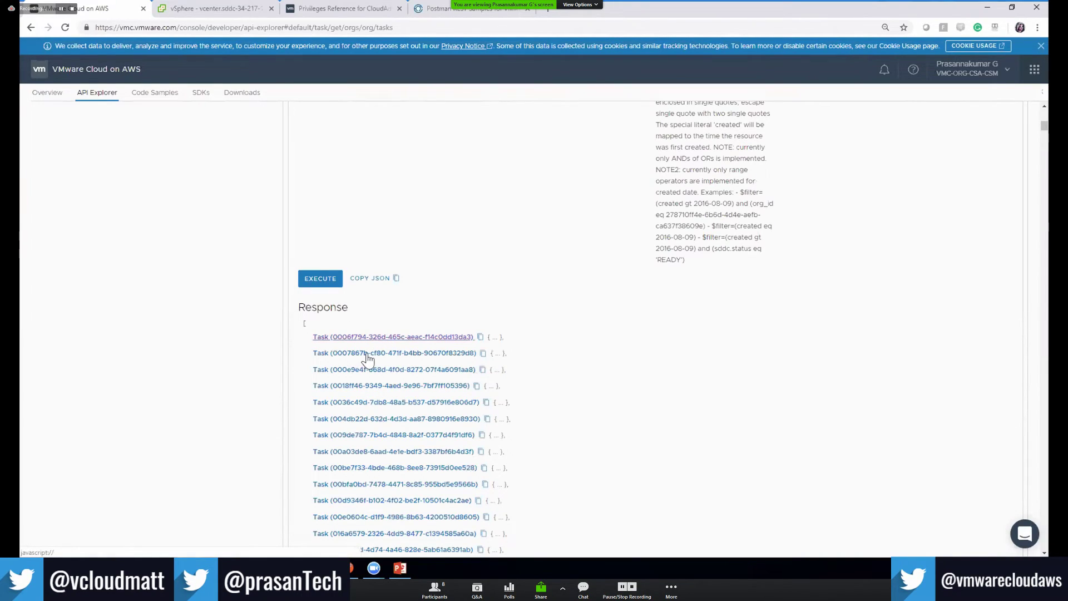
Expand the first task's JSON and highlight its SDDC-ALLOC-PUBLICIP spec parameters
left_click(377, 336)
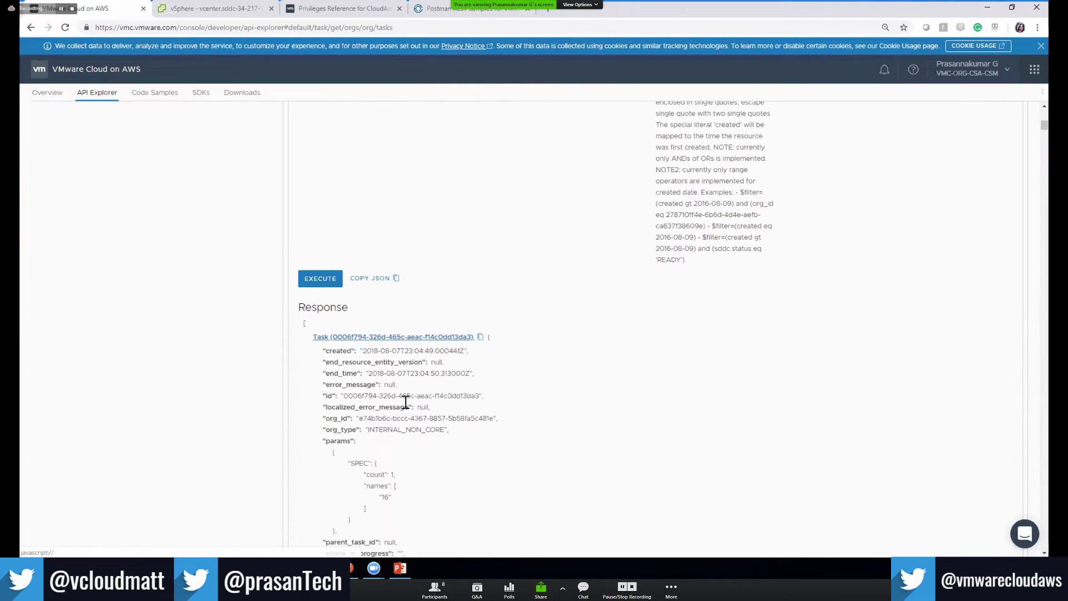
scroll(394, 400, "down", 4)
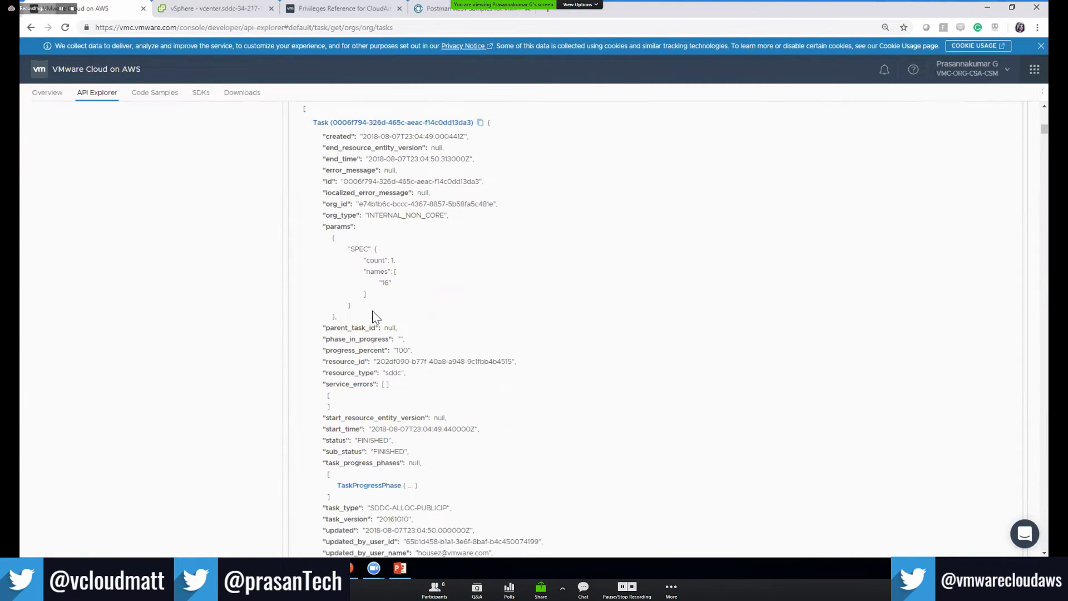
left_click_drag(347, 249, 373, 316)
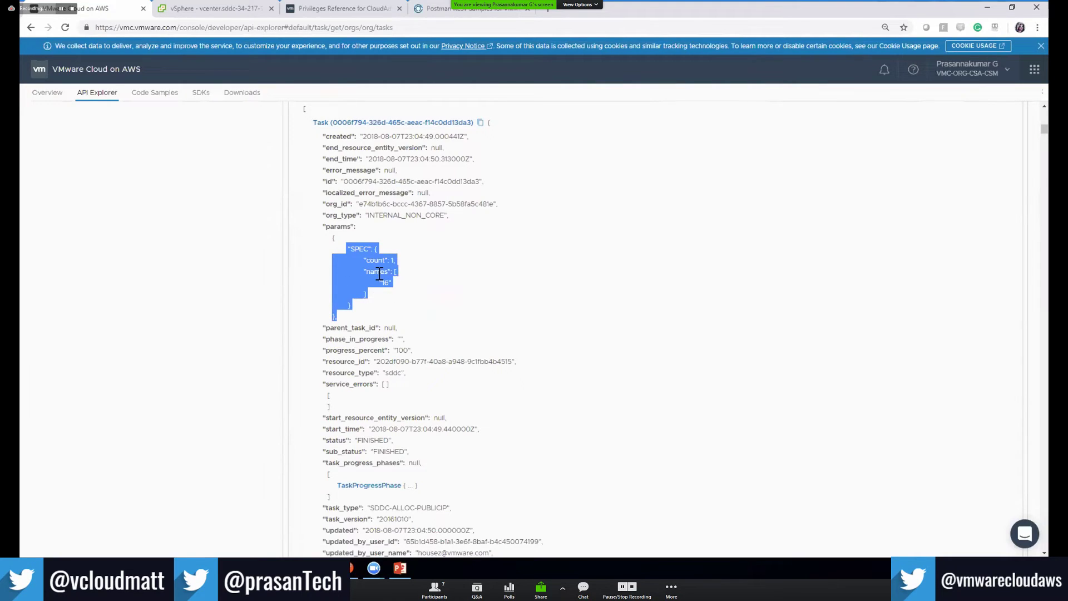
left_click(618, 461)
scroll(618, 461, "down", 4)
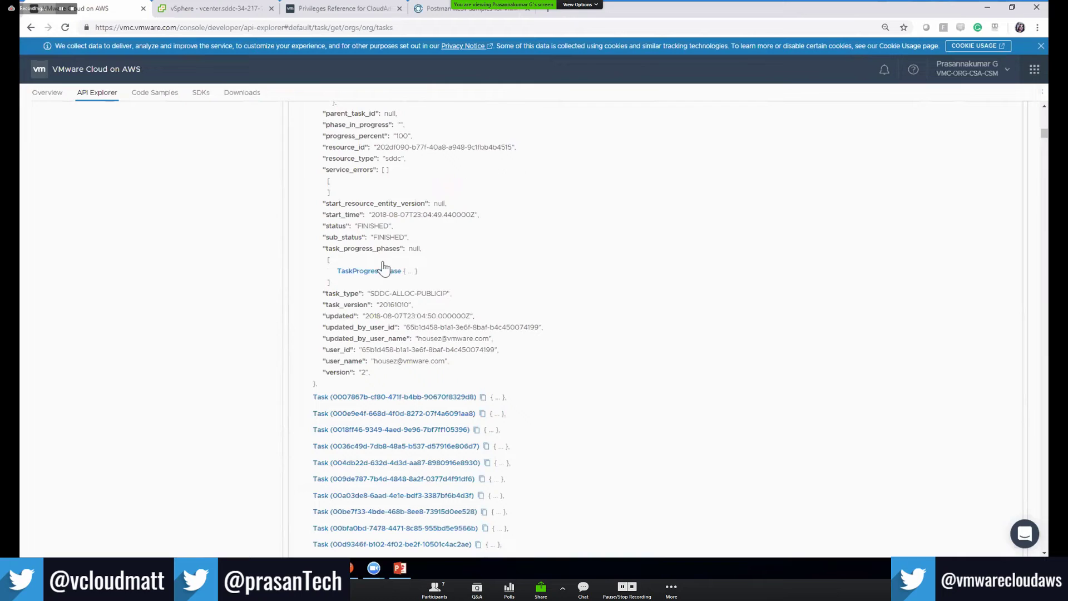
left_click(353, 570)
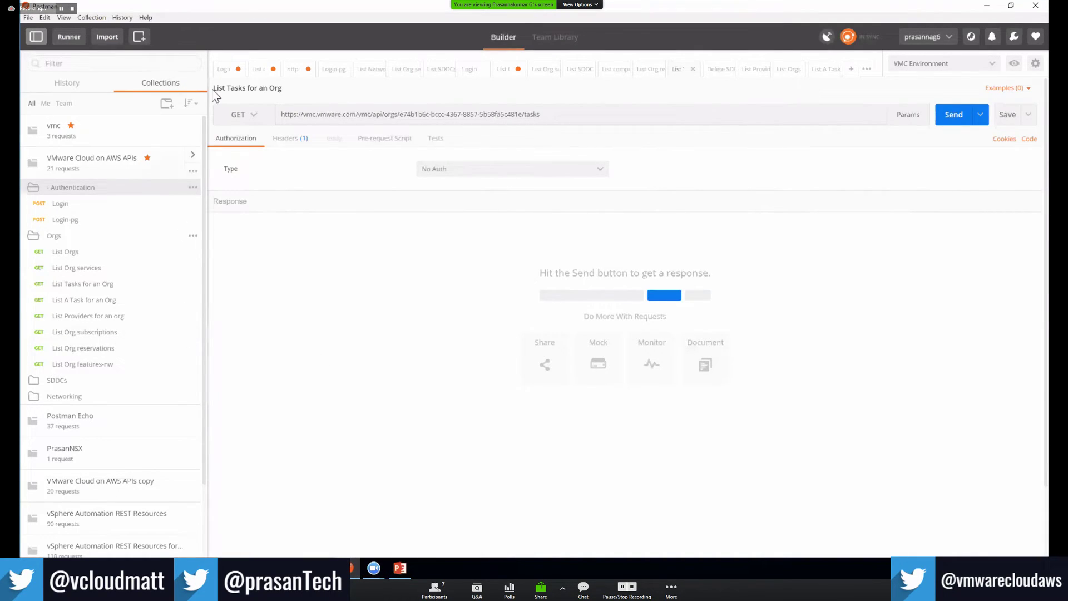
Open the Login-pg request and view its 200 OK response with access and refresh tokens
left_click(73, 223)
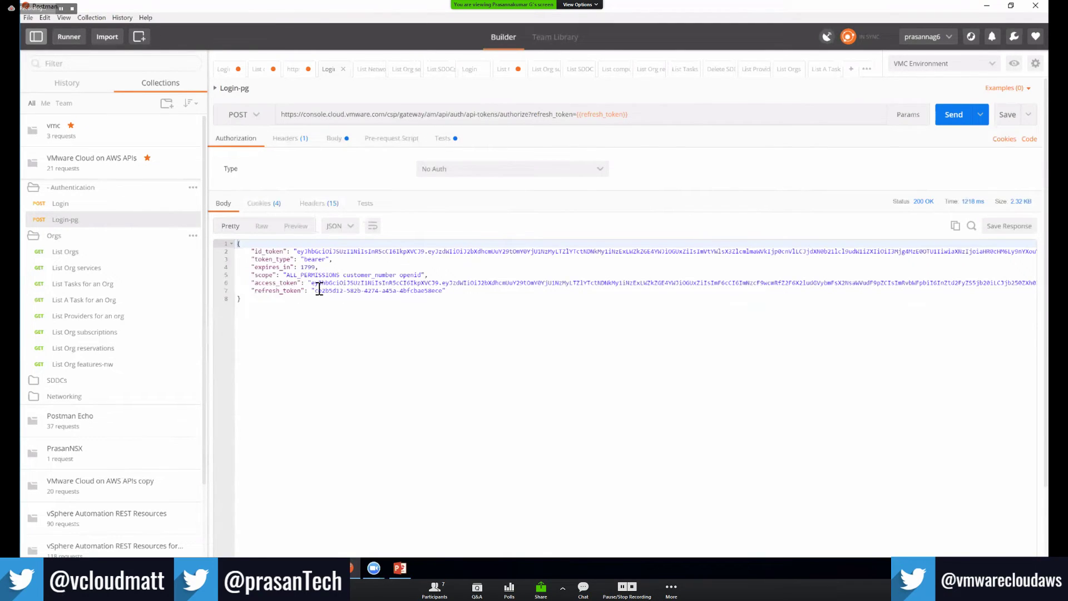
mouse_move(254, 544)
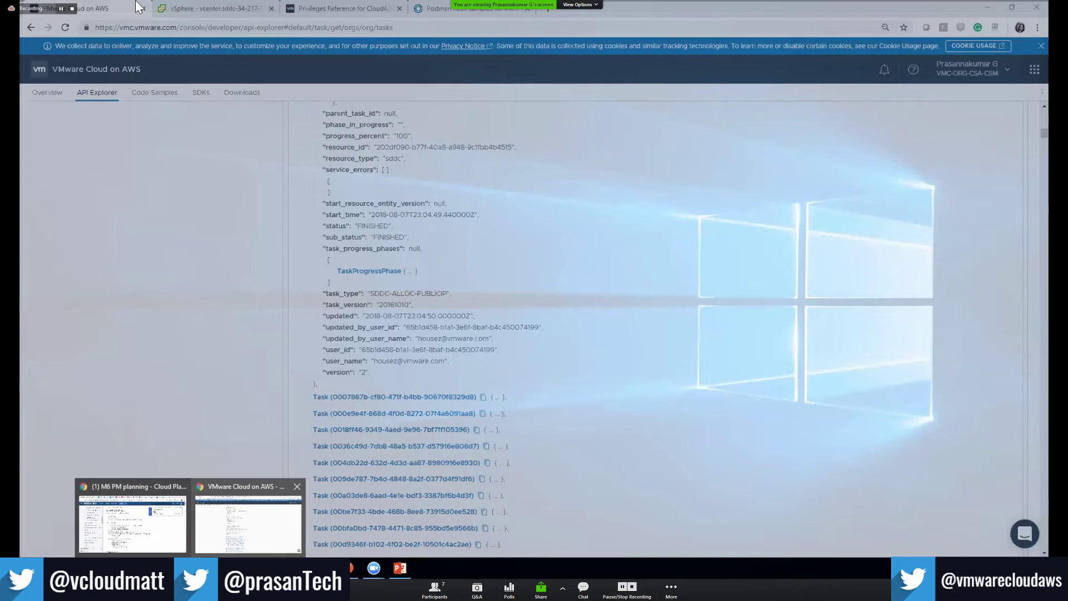
Find the account's refresh token on the My Account API Tokens page
left_click(248, 523)
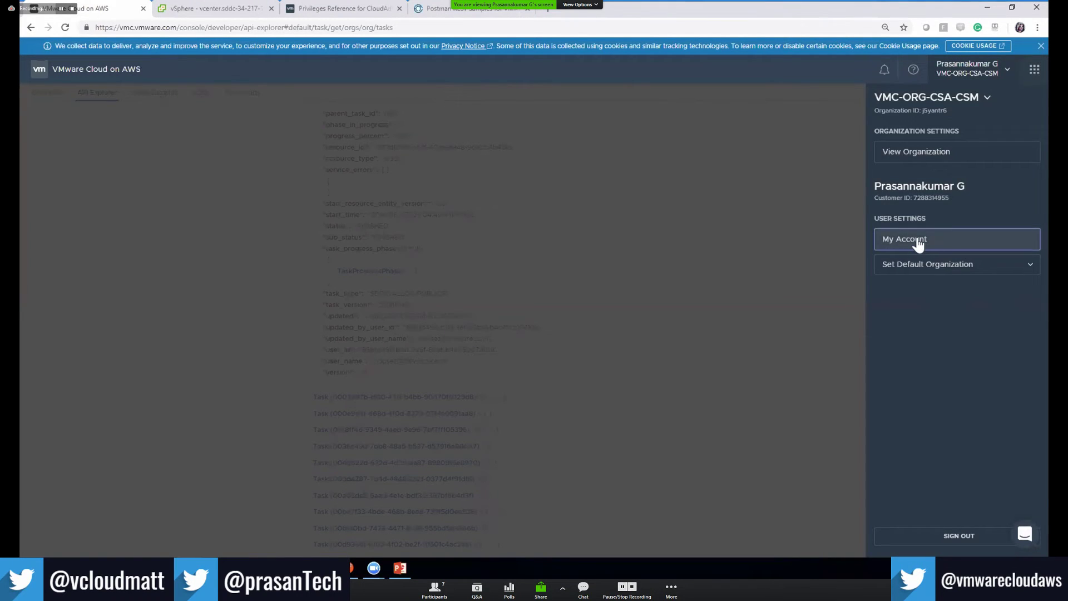
left_click(917, 241)
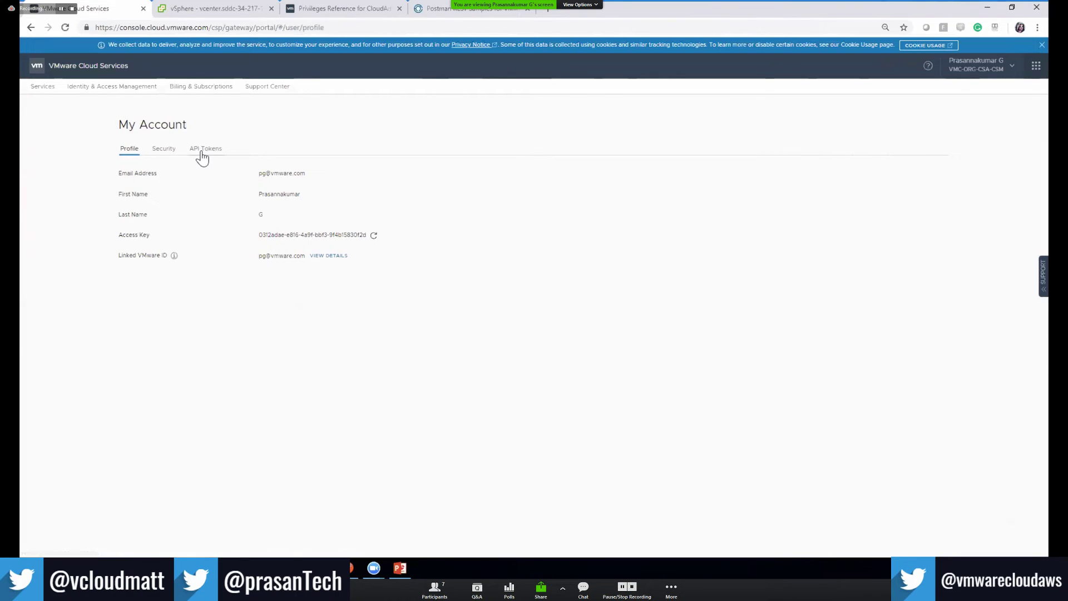
left_click(198, 152)
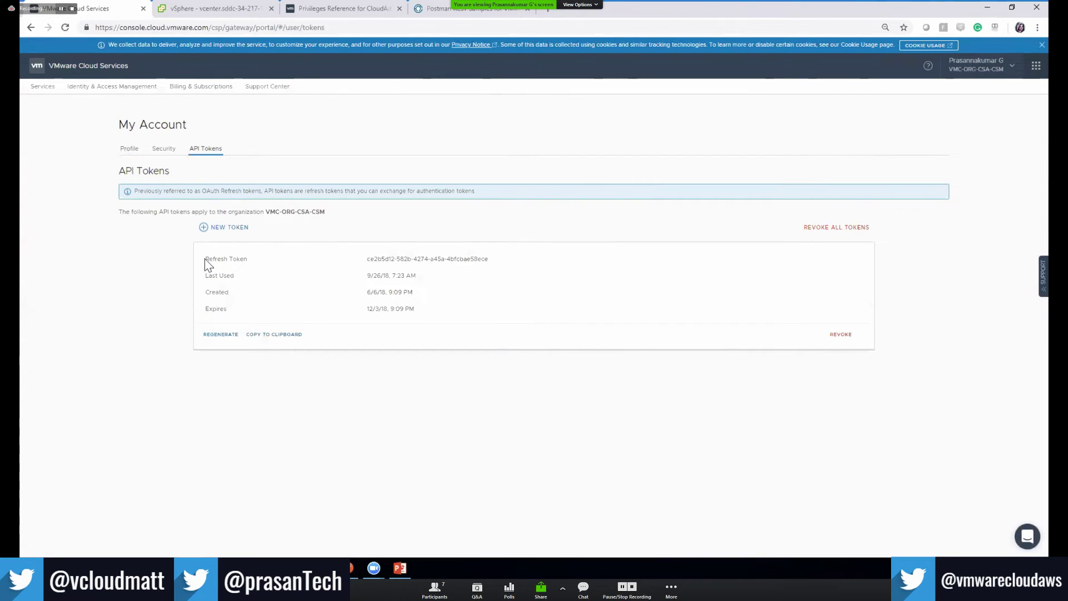
left_click_drag(206, 259, 248, 261)
Open VMware Cloud on AWS from the services switcher and return to Postman
left_click(958, 67)
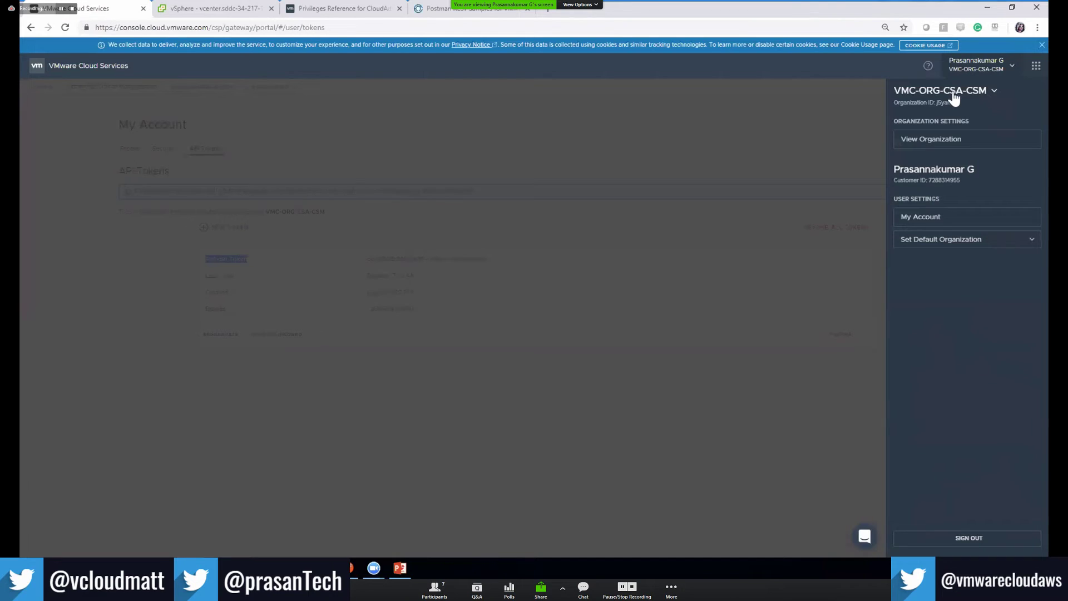
left_click(1036, 68)
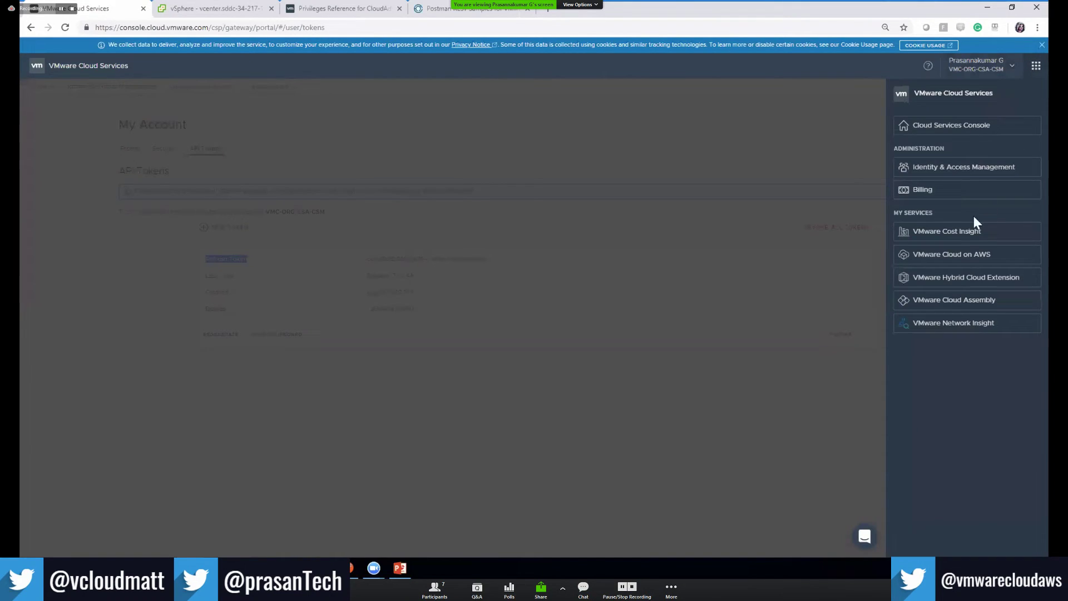
left_click(949, 257)
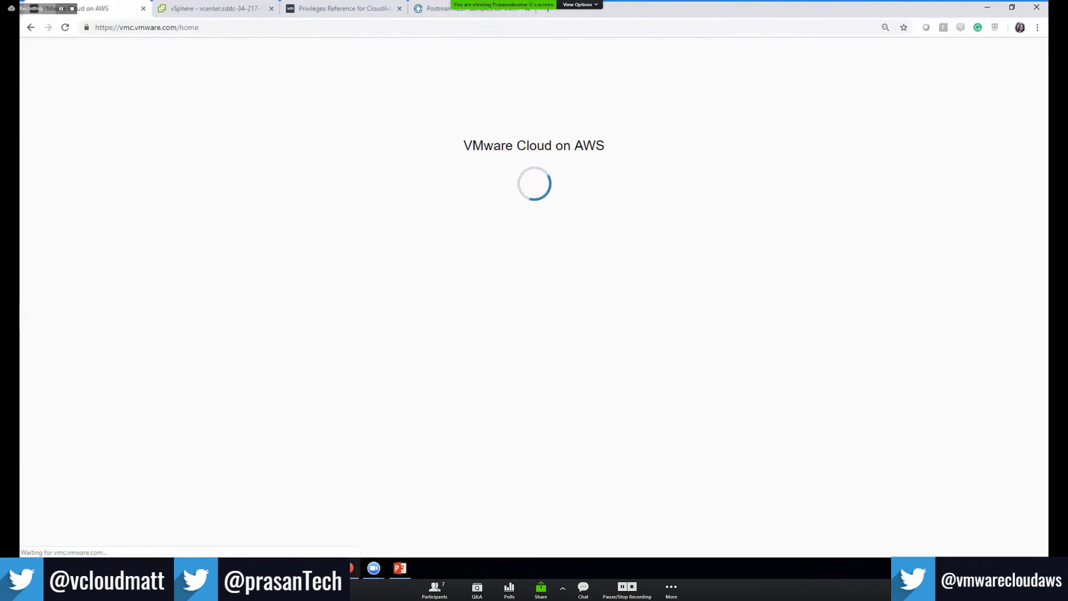
key("alt+Tab")
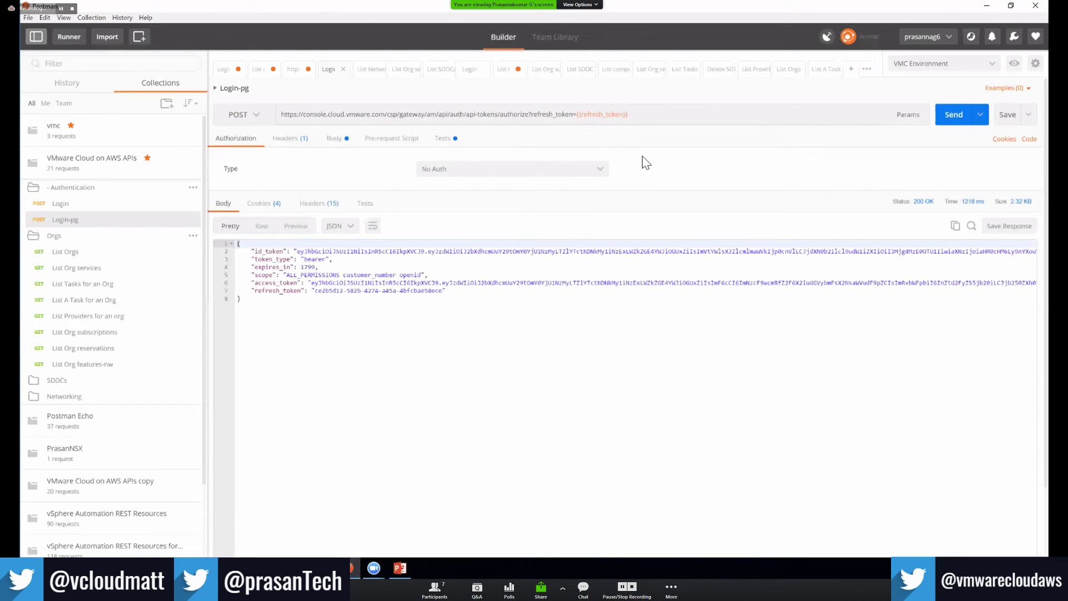
Send the List Orgs request and note the orgs endpoint in its URL
mouse_move(627, 115)
left_click(71, 256)
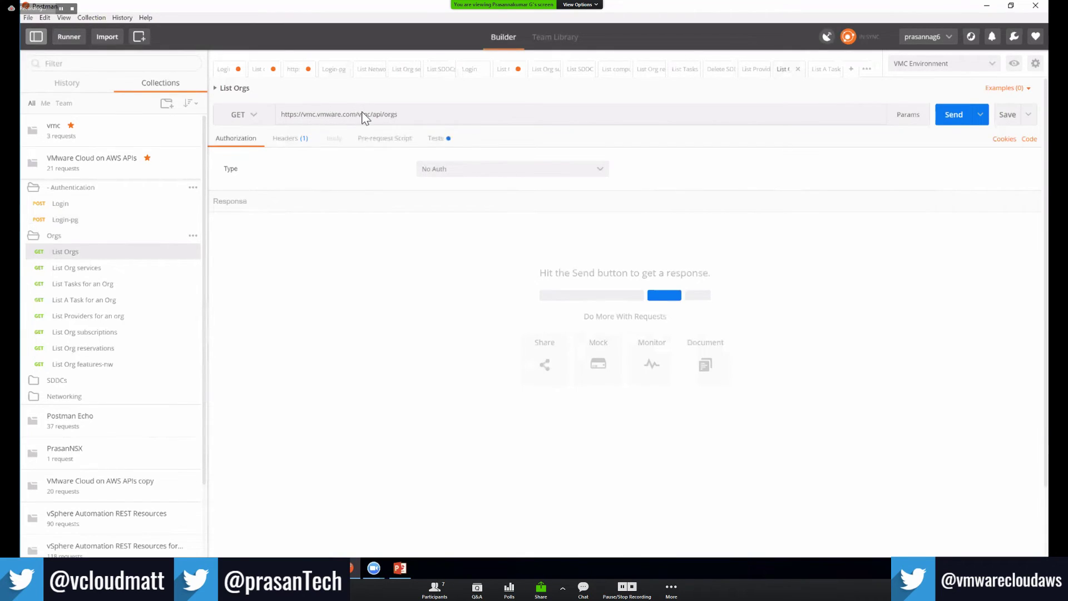
left_click(953, 115)
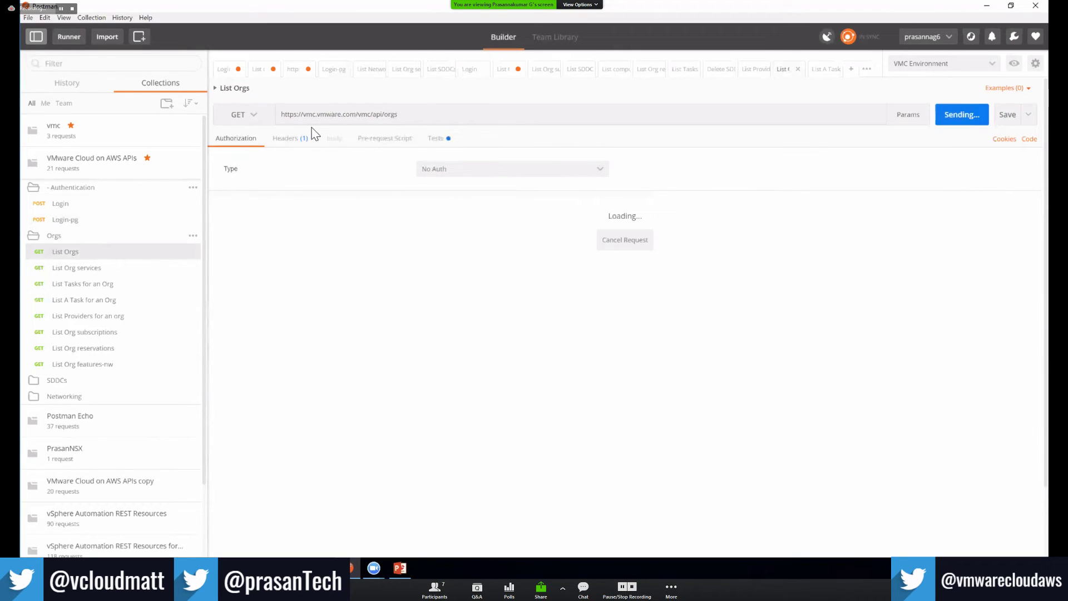
left_click_drag(307, 114, 408, 114)
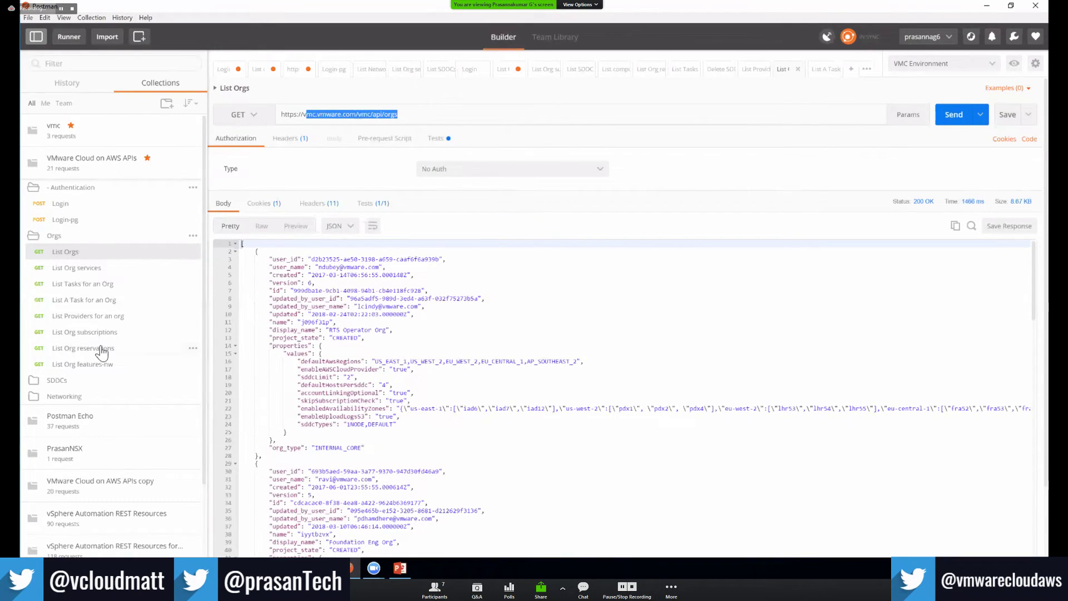
Send List Tasks for an Org and search its 200 OK task JSON response
left_click(73, 286)
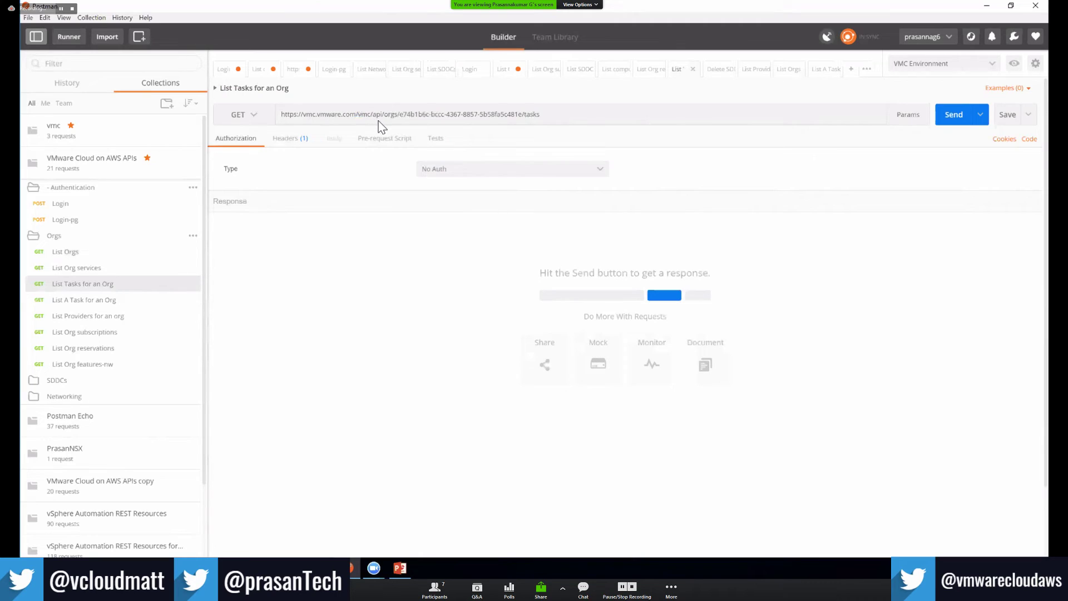
left_click(952, 119)
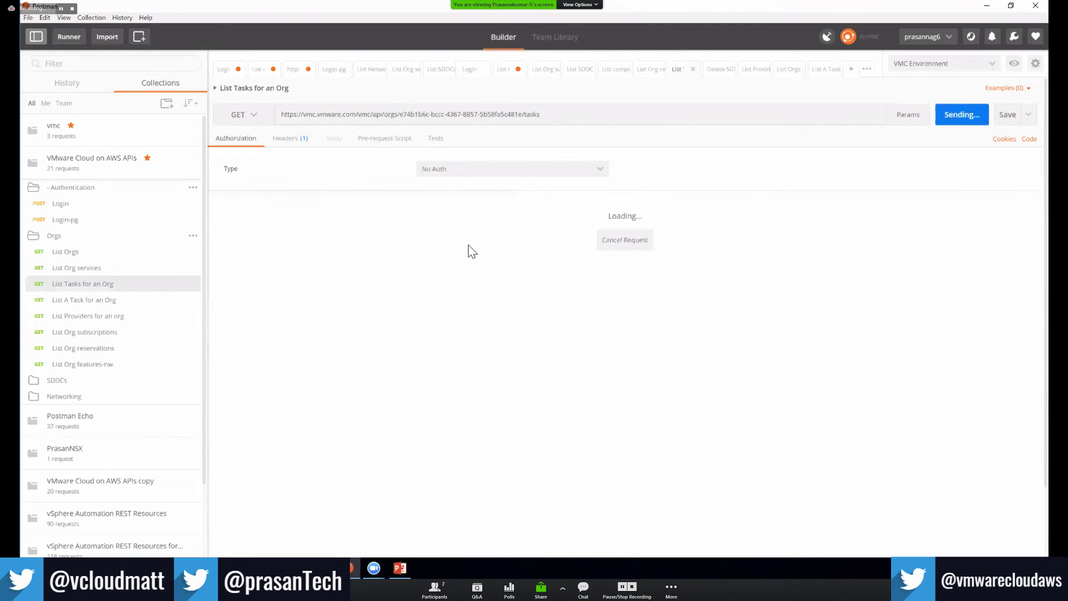
left_click_drag(401, 116, 523, 114)
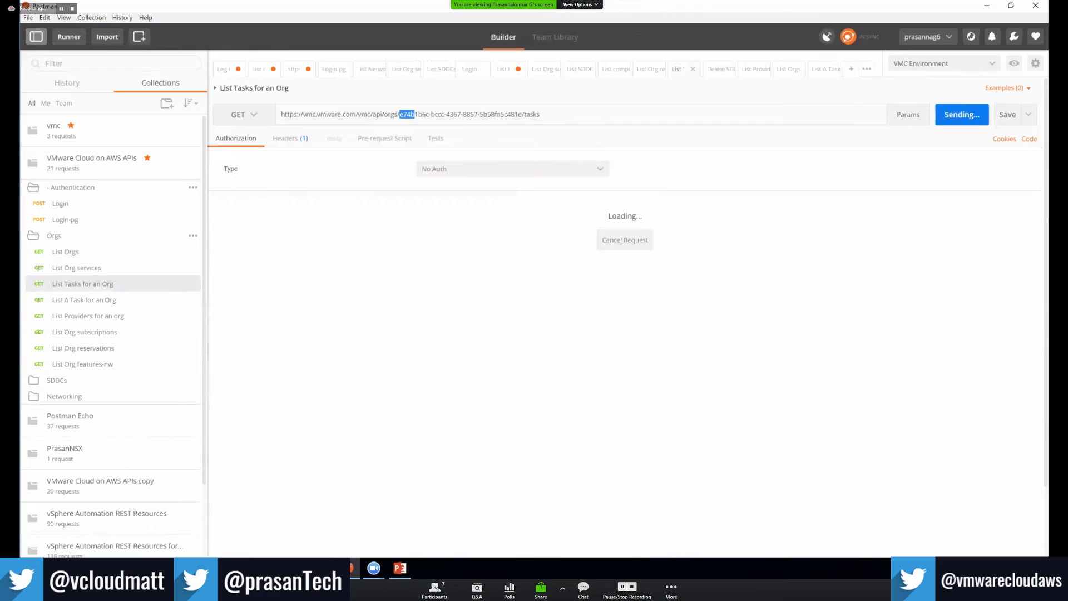
scroll(448, 330, "down", 20)
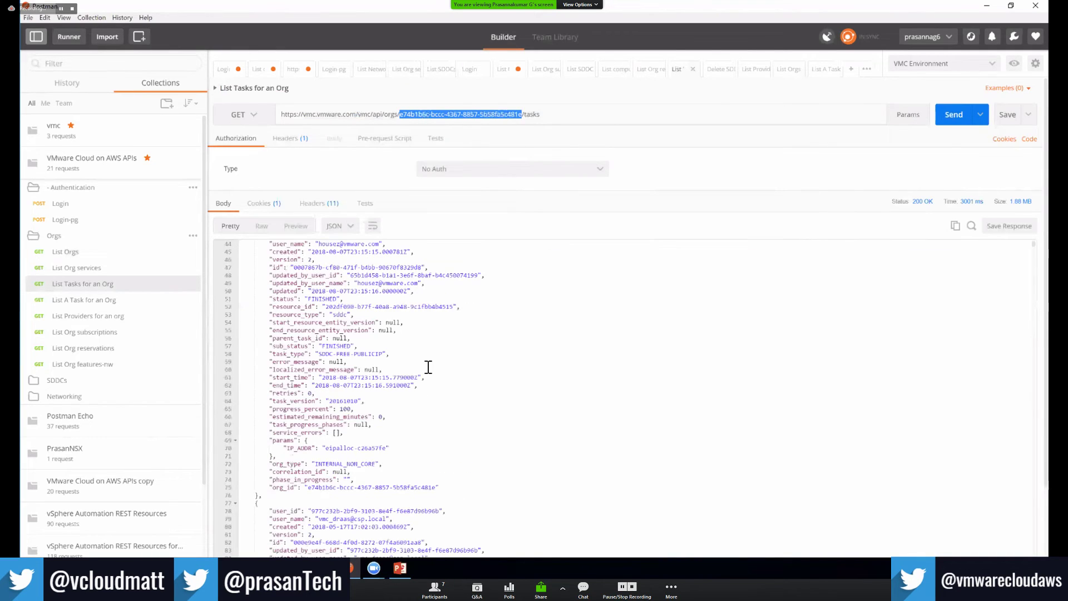
left_click(504, 366)
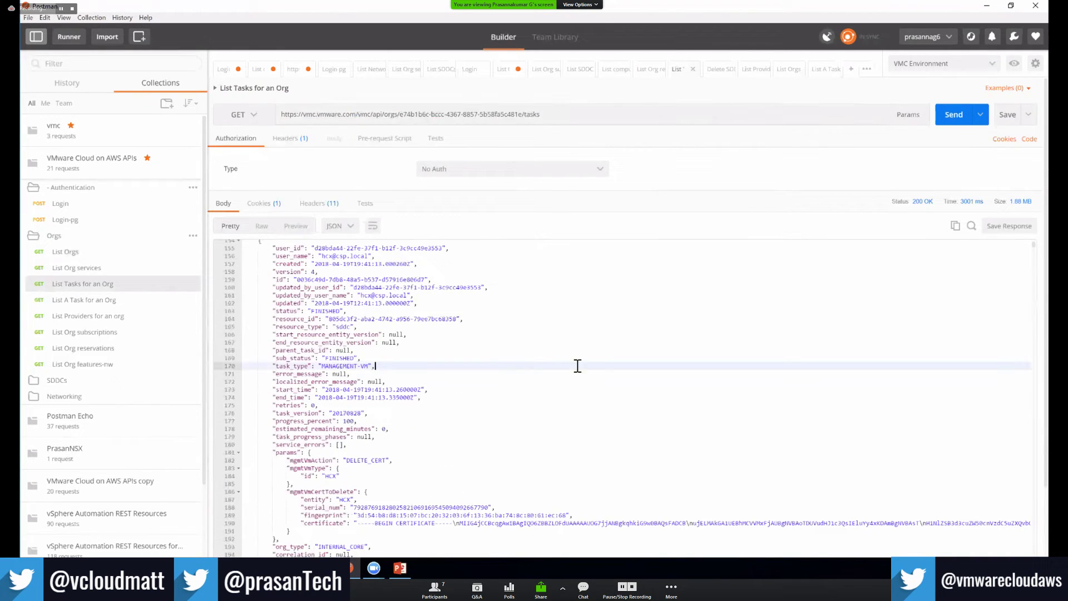
key("ctrl+f")
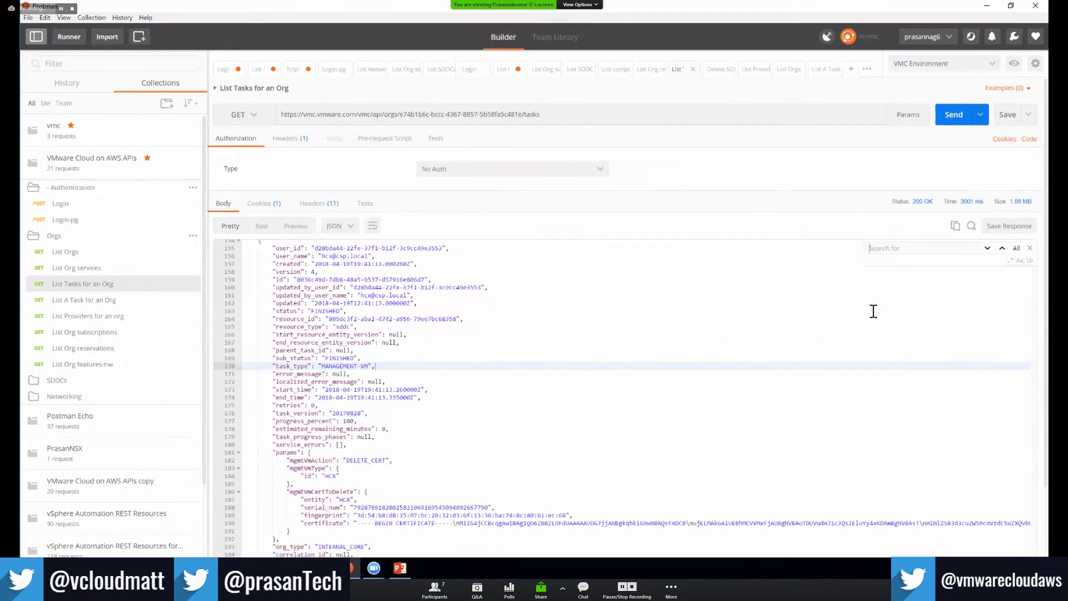
key("alt+Tab")
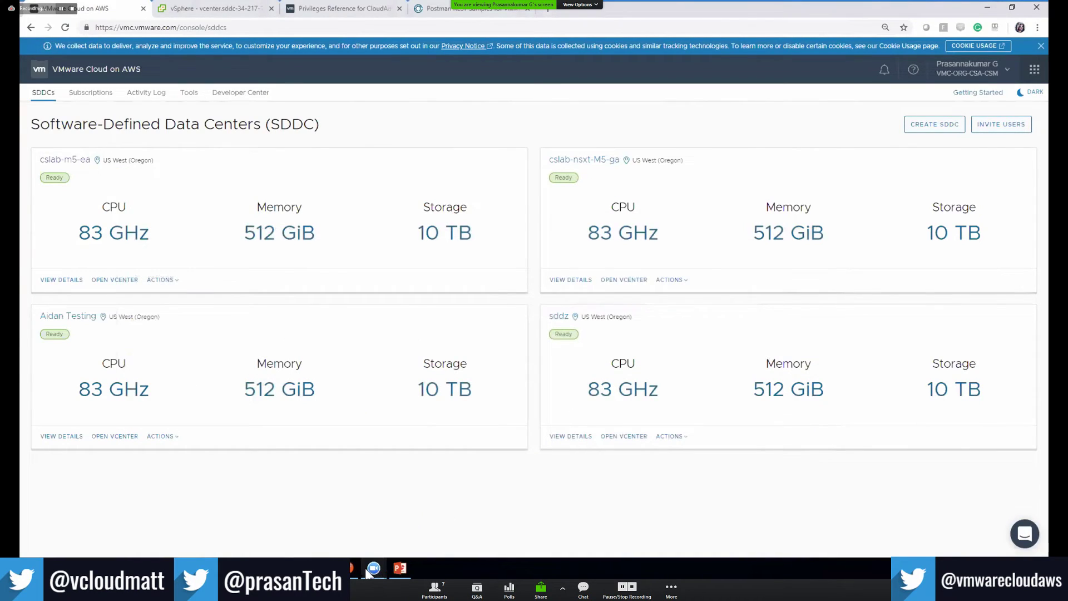
key("alt+Tab")
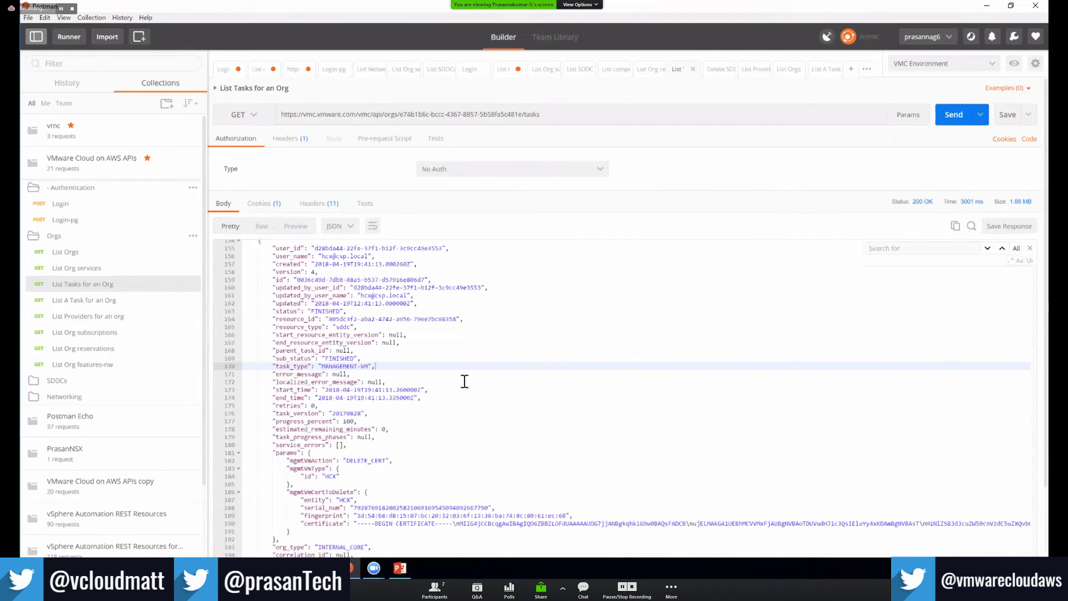
key("alt+Tab")
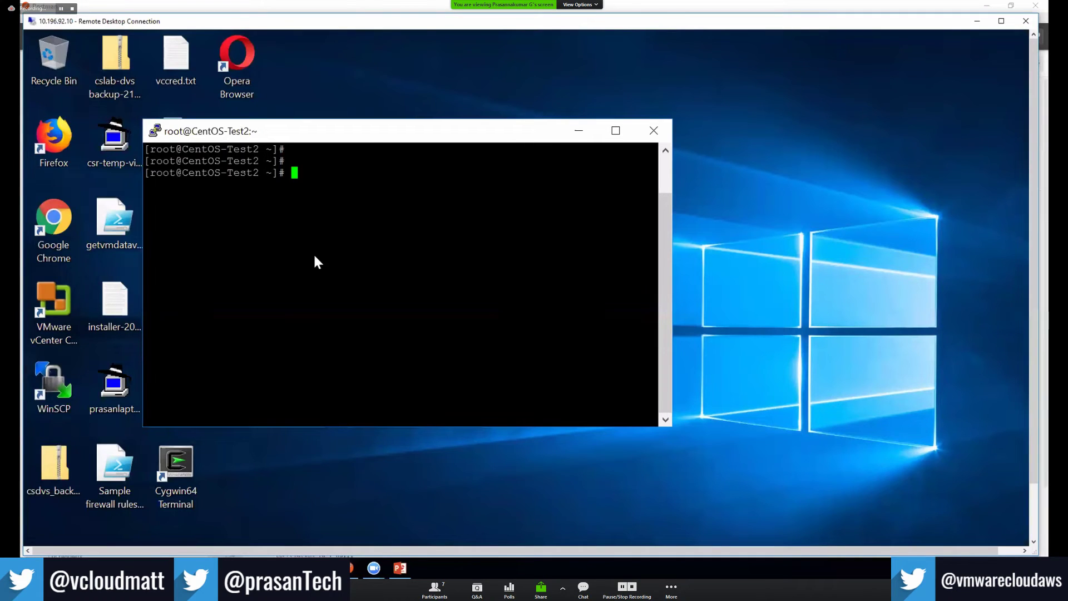
Get ACCESS_TOKEN from the refresh token with curl and awk, then paste the org-tasks curl GET
mouse_move(382, 135)
left_mouse_down()
mouse_move(440, 148)
mouse_move(374, 121)
left_mouse_up()
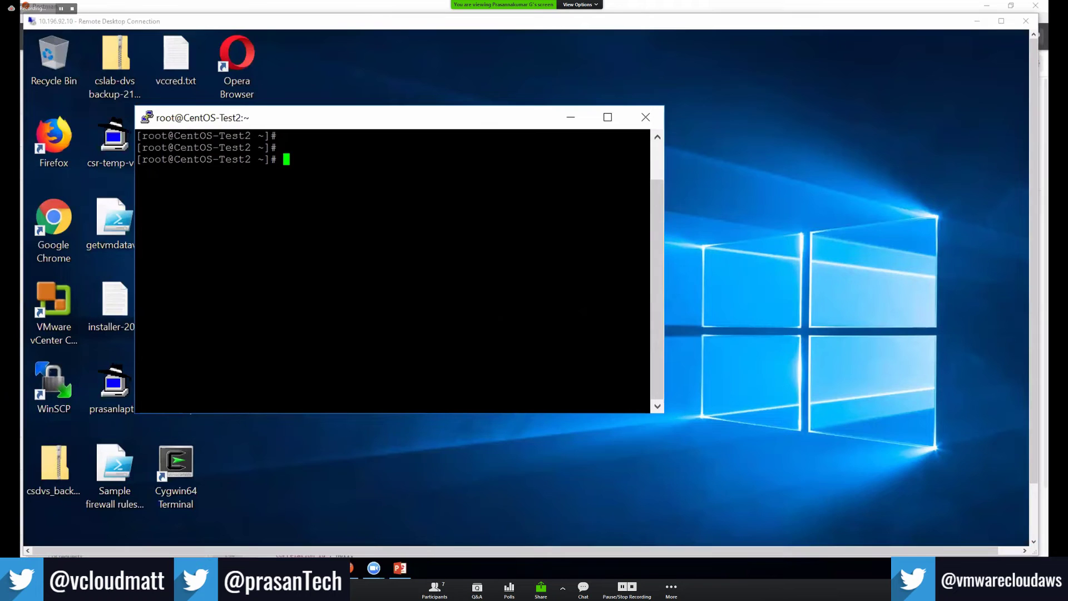
left_click(367, 117)
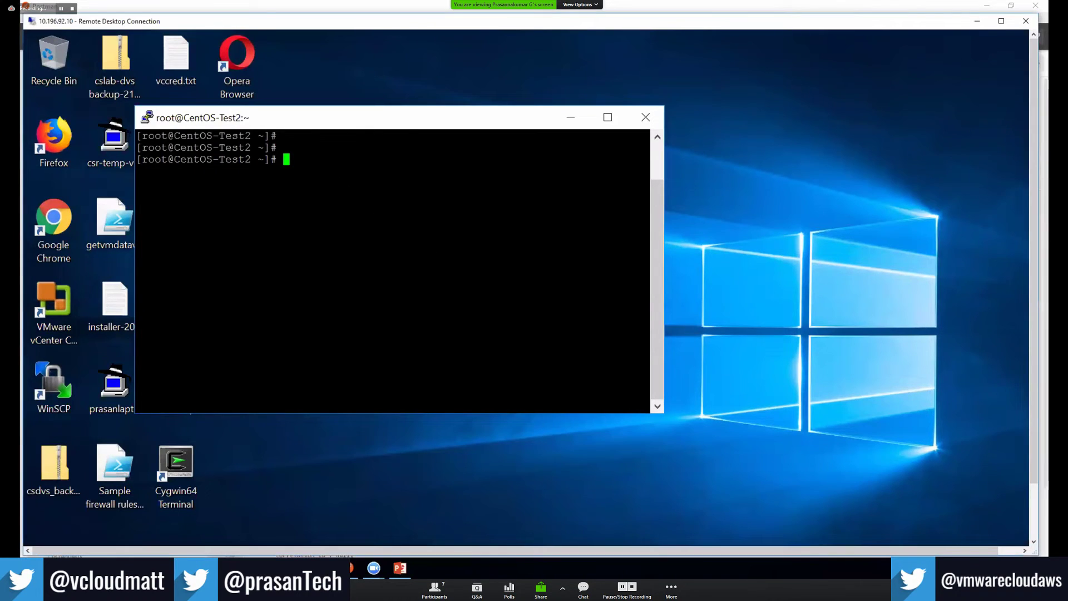
type("AUTH_RESPONSE=$(curl -s -X POST \"https://console.cloud.vmware.com/csp/gateway/am/api/auth/api-tokens/authorize\" -H \"accept: application/json\" -H \"content-type: application/x-www-form-urlencoded\" -d \"refresh_token=$REFRESH_TOKEN\")")
key("Return")
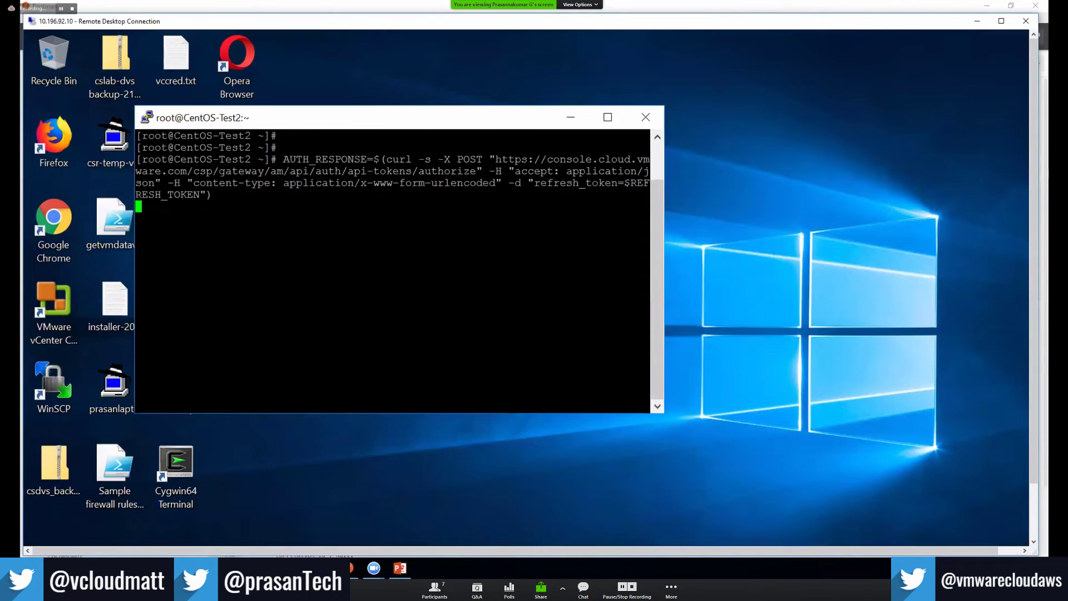
type("ACCESS_TOKEN=$(echo $AUTH_RESPONSE | awk -F '\"access_token\":\"' '{print $2}' | awk -F '\",\"' '{print $1}')")
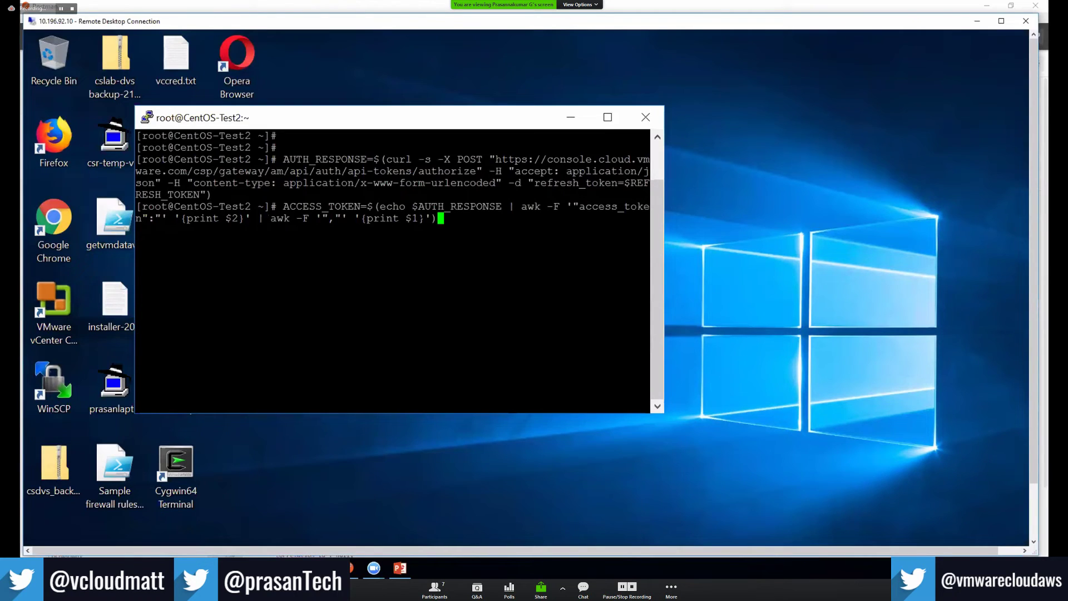
key("Return")
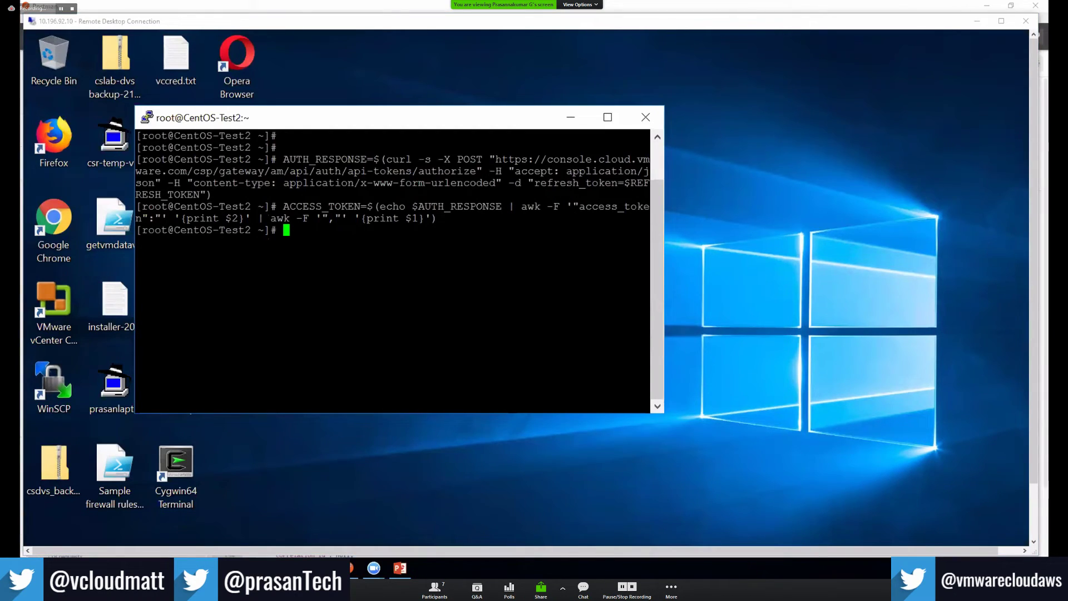
left_click(481, 282)
right_click(482, 281)
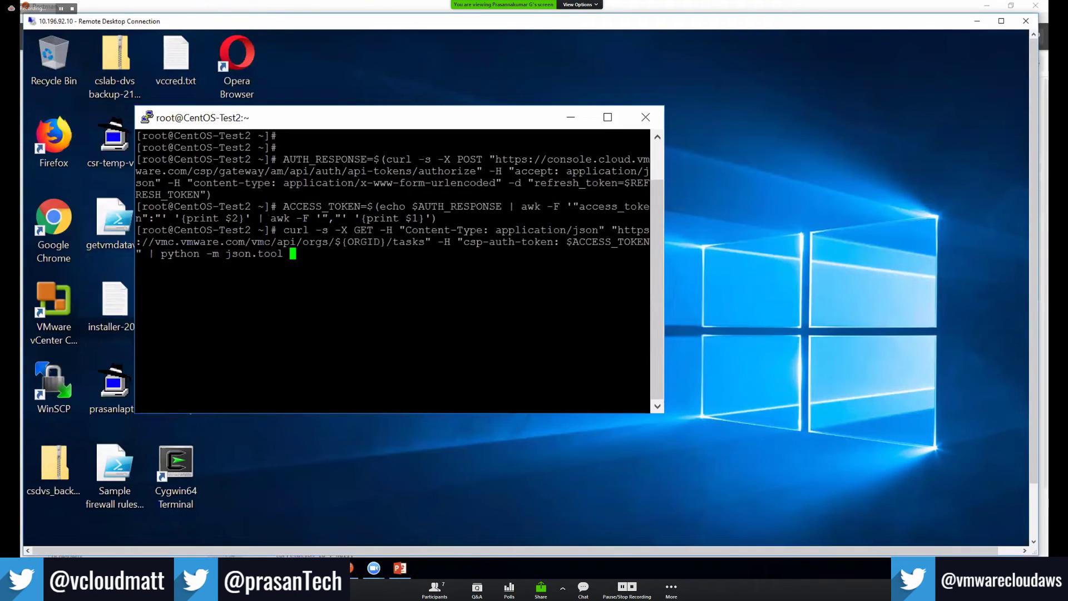
Run the curl request for the org's tasks twice, stopping the streaming JSON output each time
key("Return")
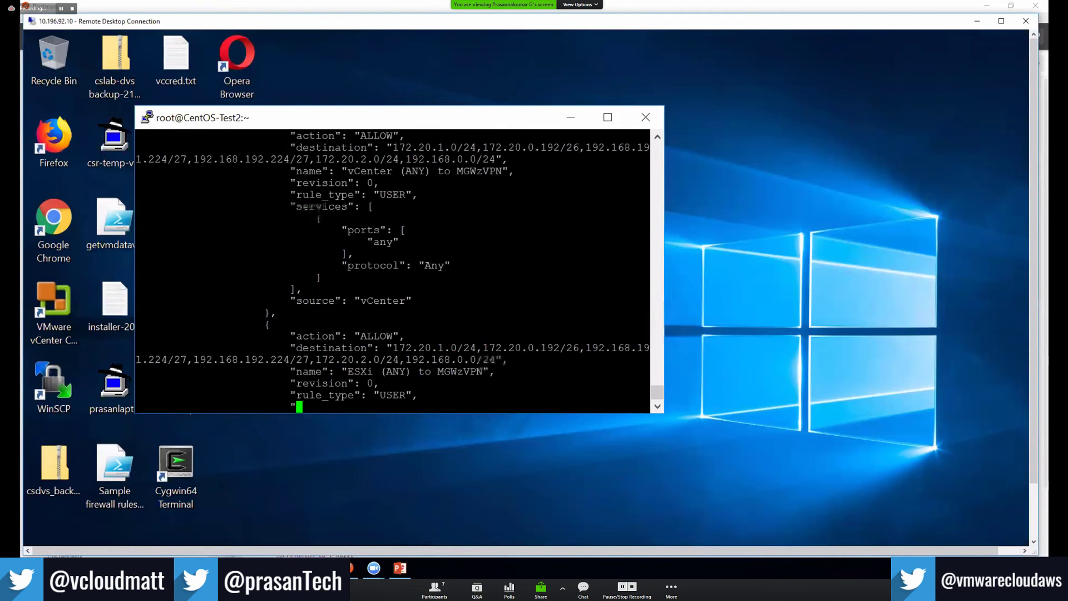
key("ctrl+c")
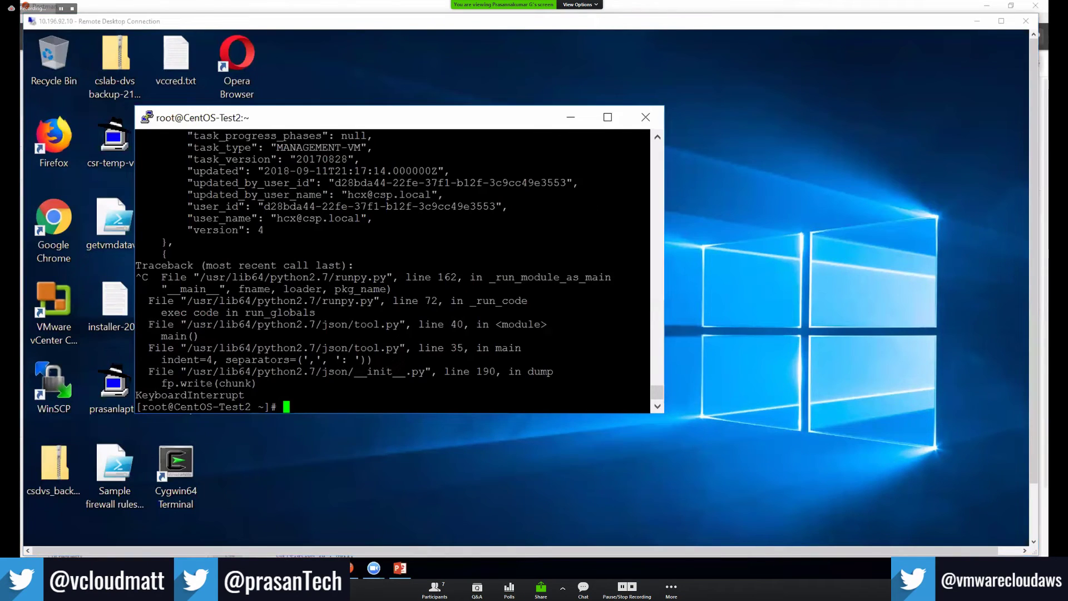
key("alt+Tab")
key("Up")
key("Return")
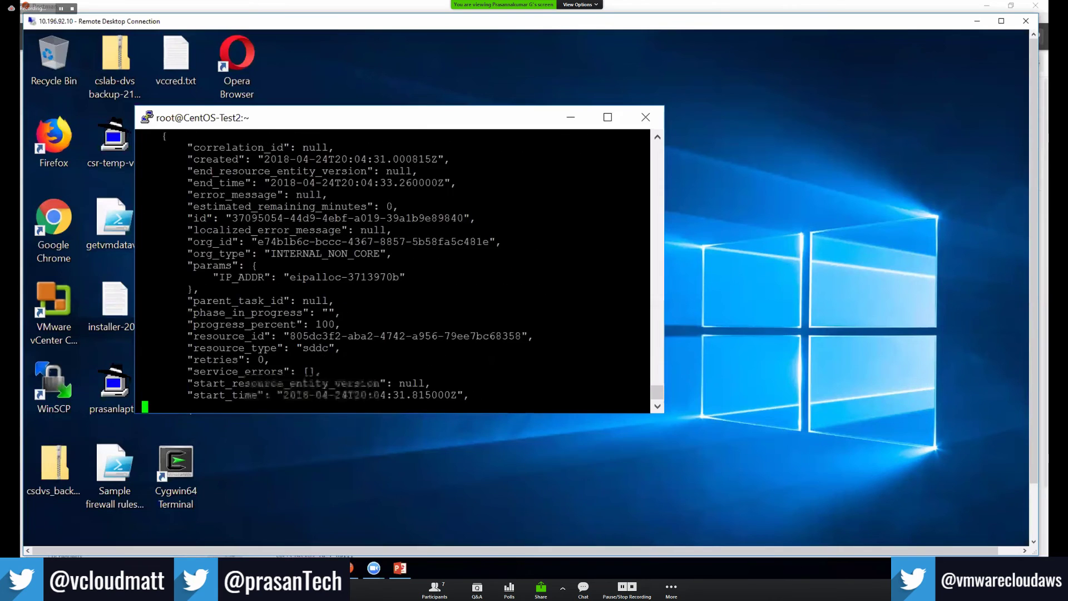
key("ctrl+c")
key("Up")
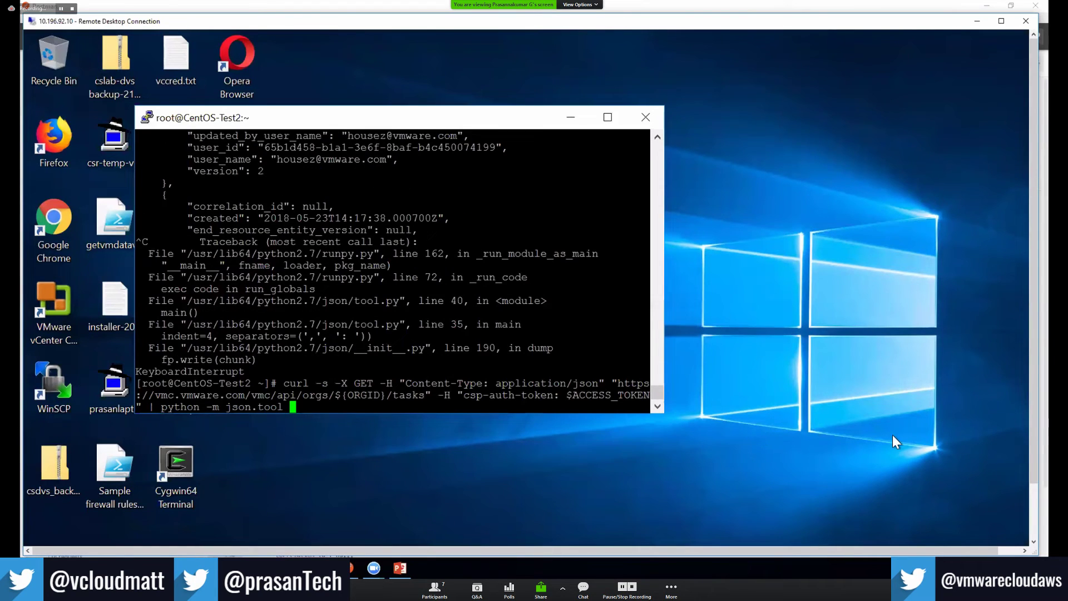
Filter the tasks output with grep SDDC-ALLOC-PUBLICIP to show only public IP allocation tasks
key("alt+Tab")
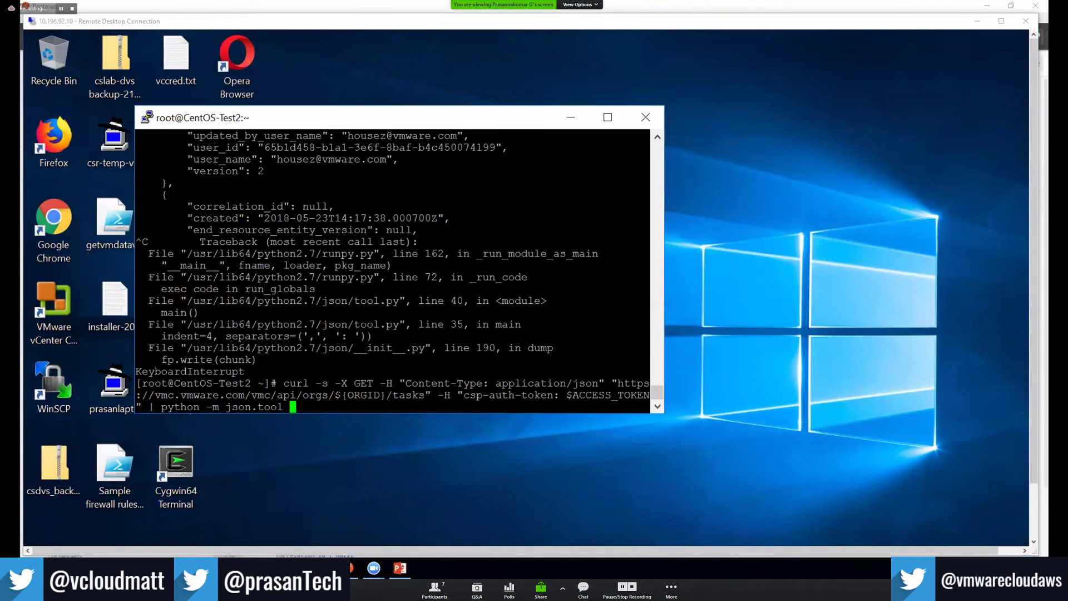
left_click(364, 388)
type("|  grep SDDC-ALLOC-PUBLICIP")
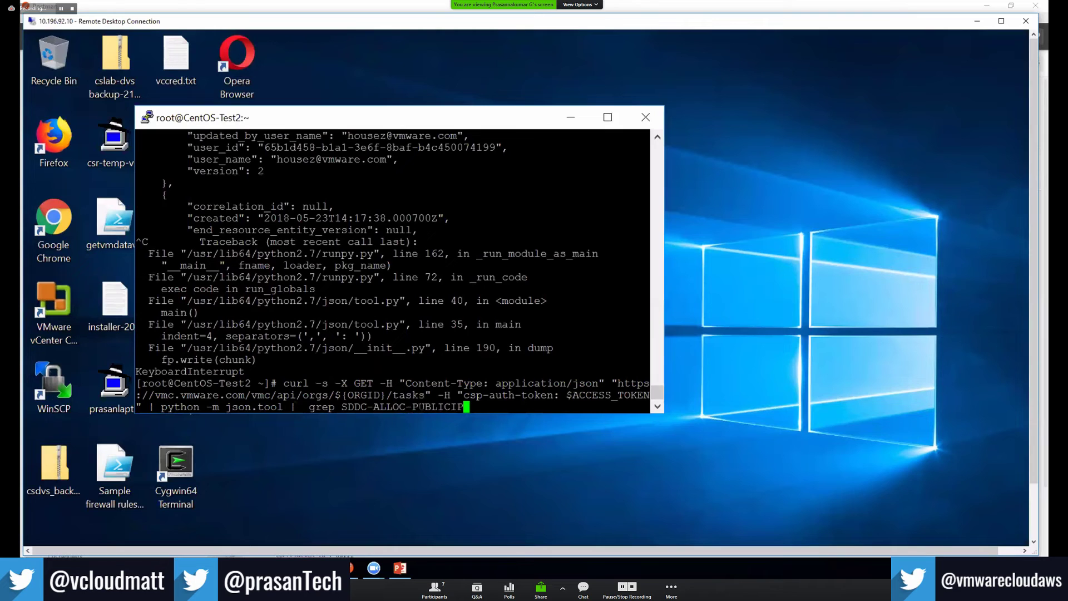
key("Return")
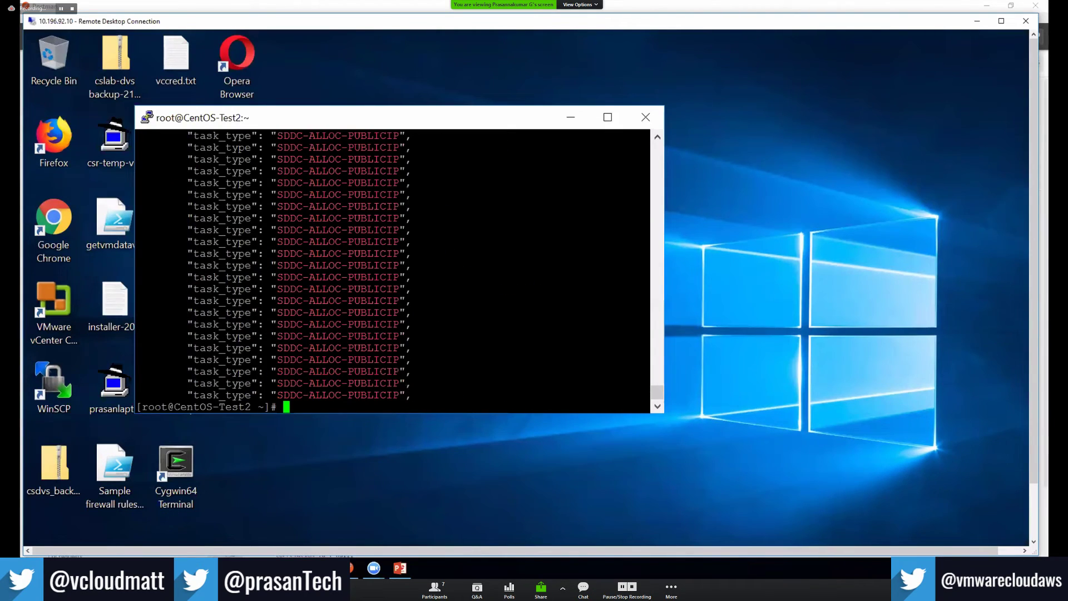
scroll(358, 273, "up", 1)
scroll(359, 273, "down", 1)
key("alt+Tab")
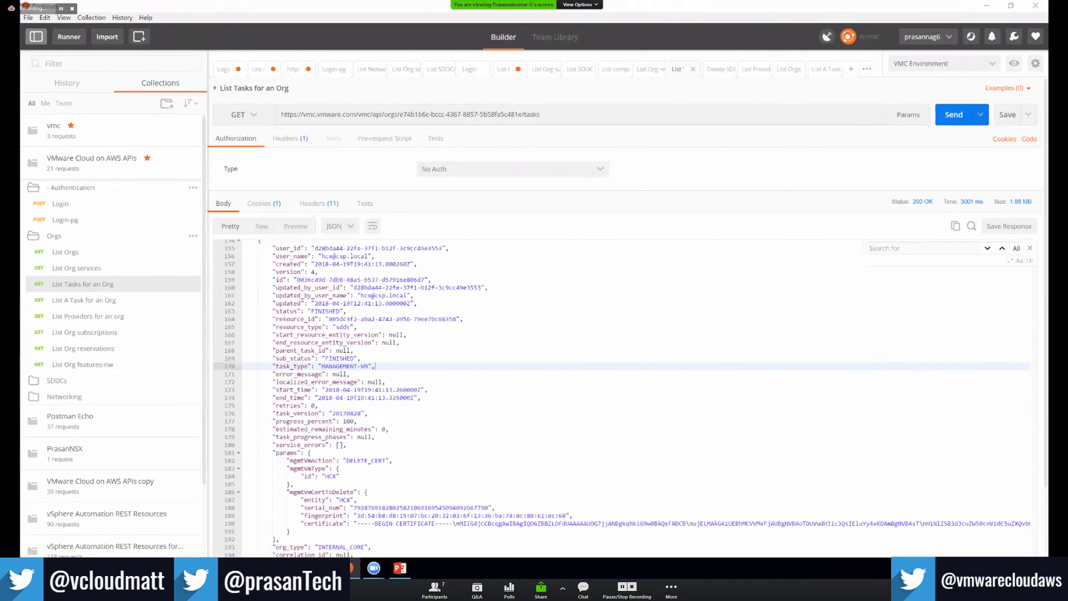
Show the vCenter's Monitor > Tasks and Events > Events list, then bring up Windows PowerShell
left_click(262, 545)
left_click(217, 8)
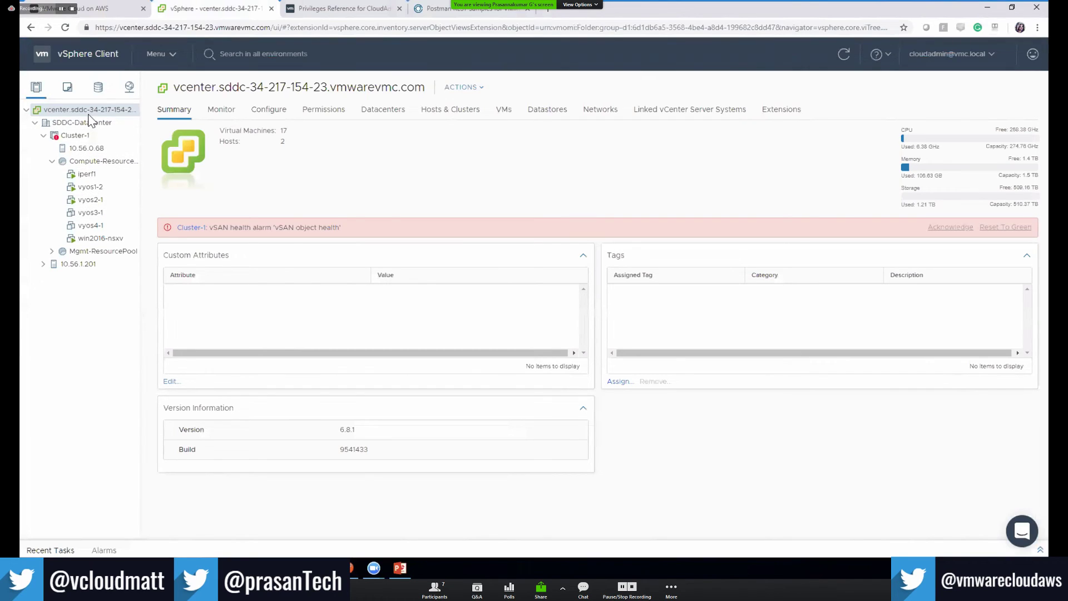
left_click(224, 115)
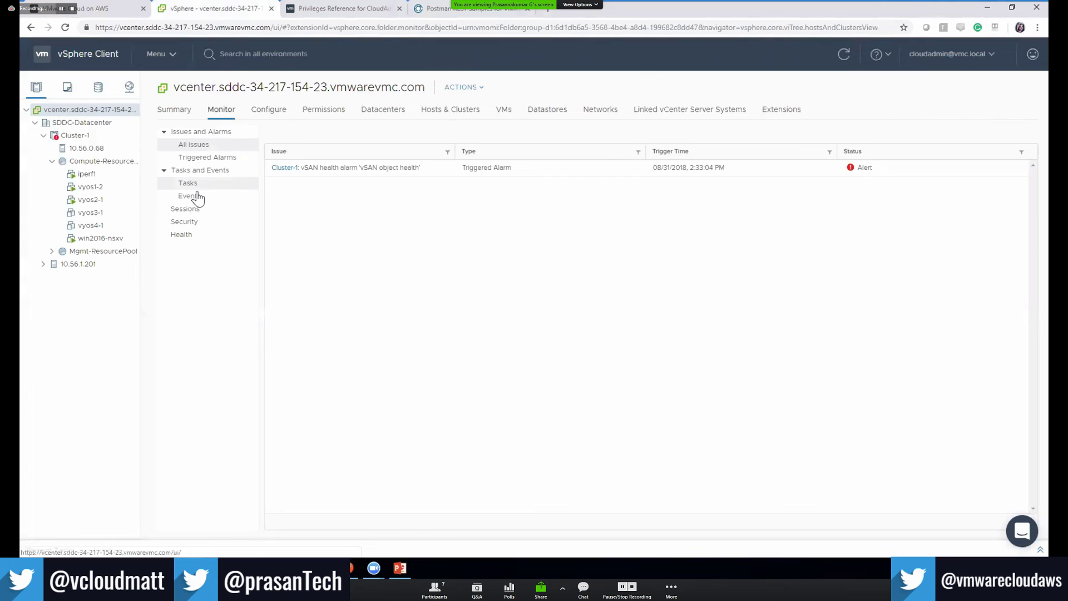
left_click(196, 198)
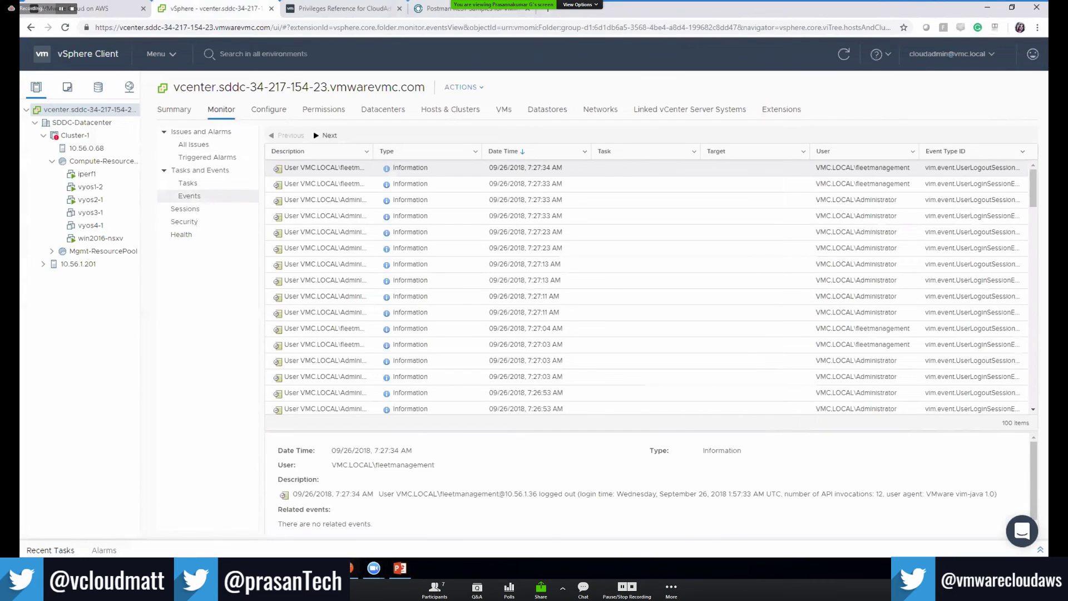
mouse_move(321, 568)
left_click(321, 523)
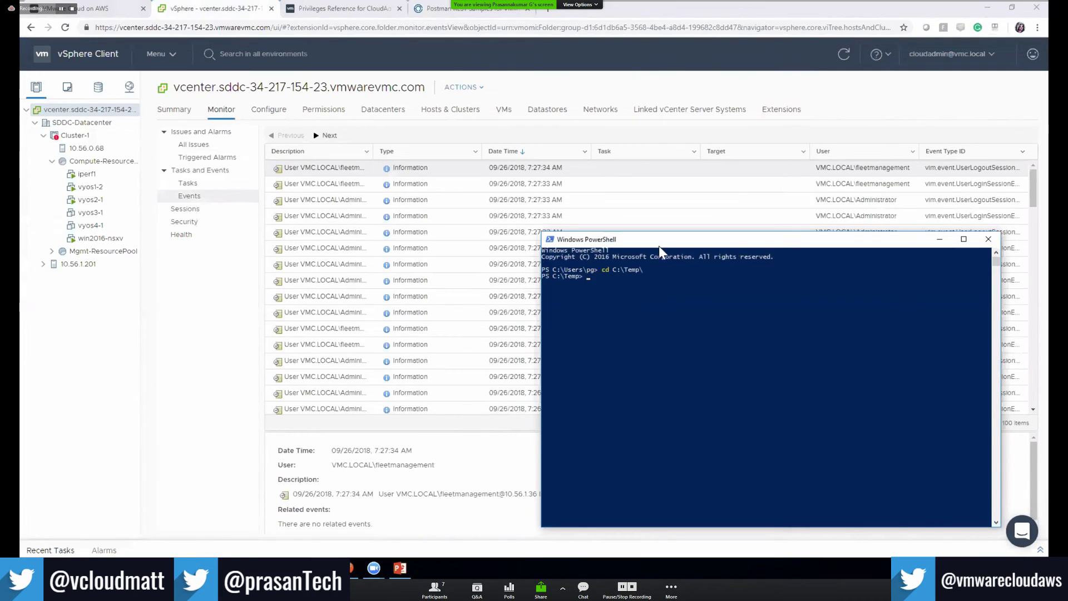
Run the pasted Connect-VIServer command and enter the cloud admin user name and password
left_click_drag(659, 246, 517, 213)
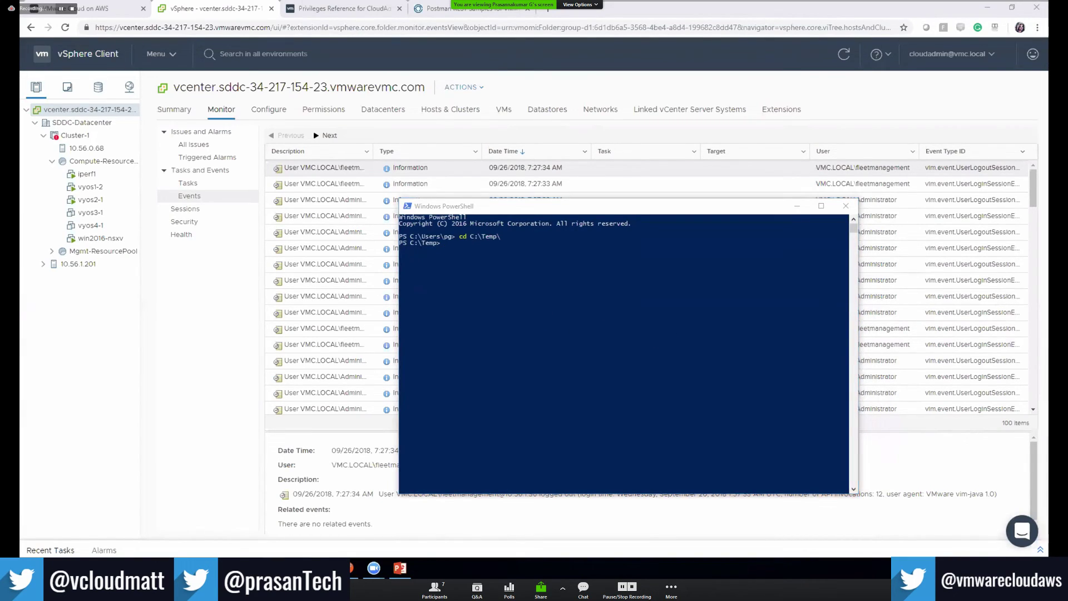
left_click(544, 294)
key("ctrl+v")
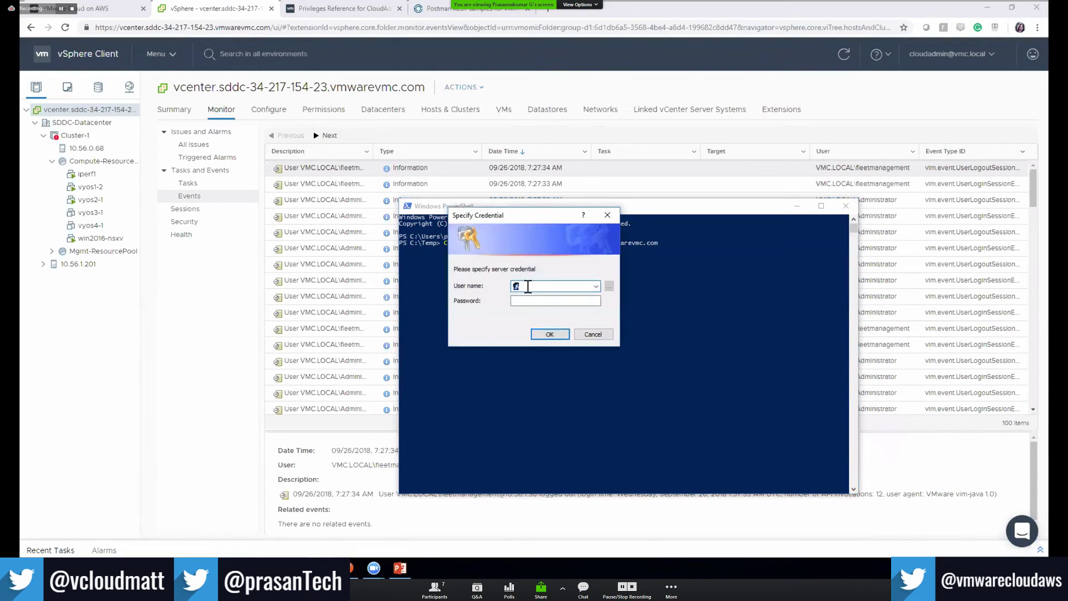
type("cloudadmin@vmc.local")
key("Tab")
left_click(549, 300)
type("**********")
left_click(549, 333)
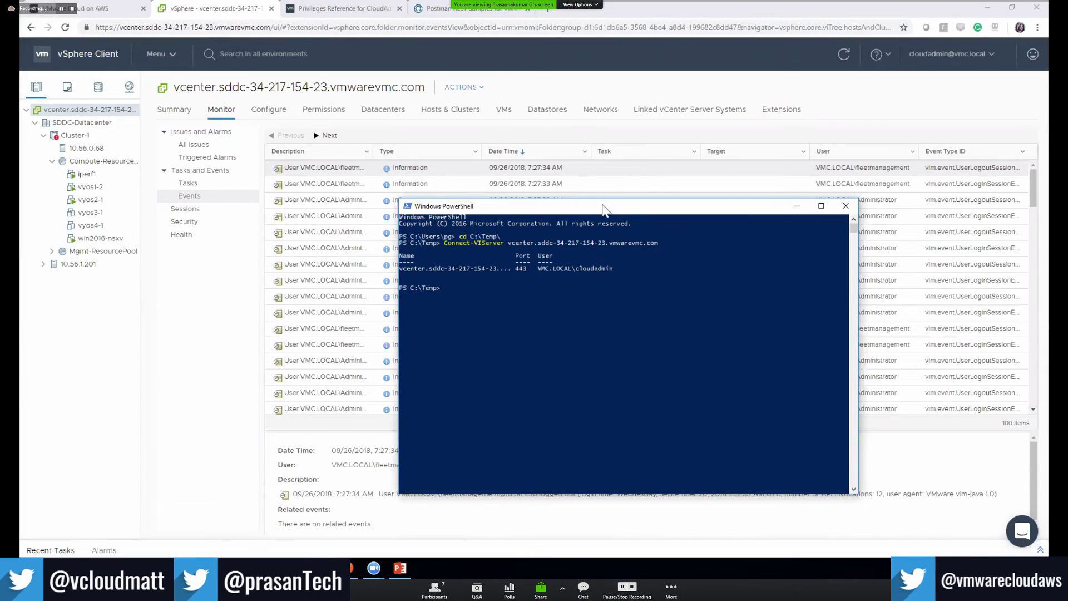
left_click_drag(595, 206, 565, 206)
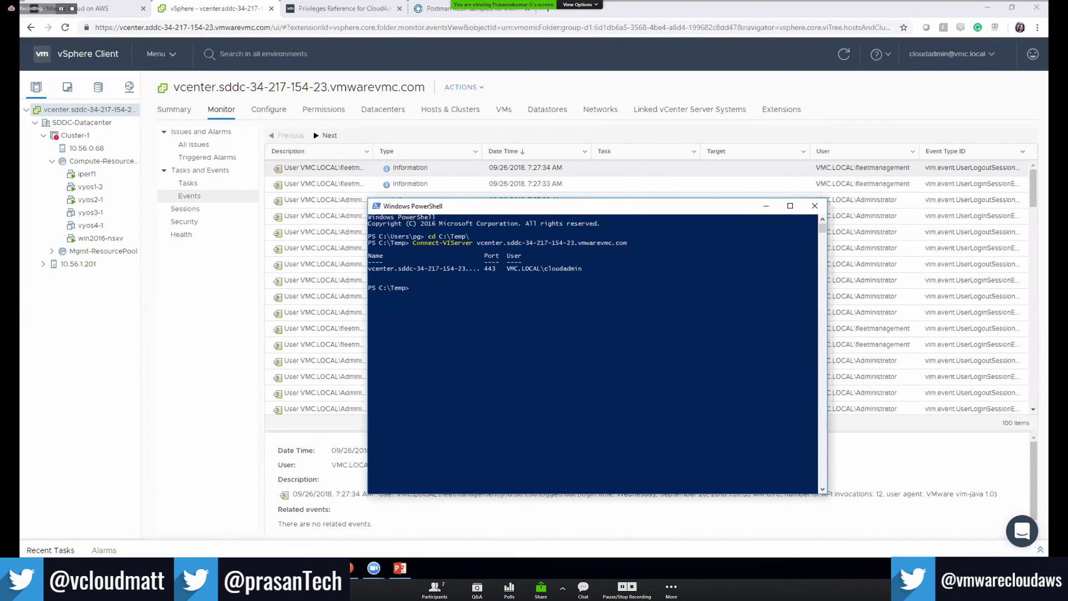
left_click(622, 219)
Run Get-VIEvent to list the vCenter events
type("get-vi")
key("Tab")
key("Return")
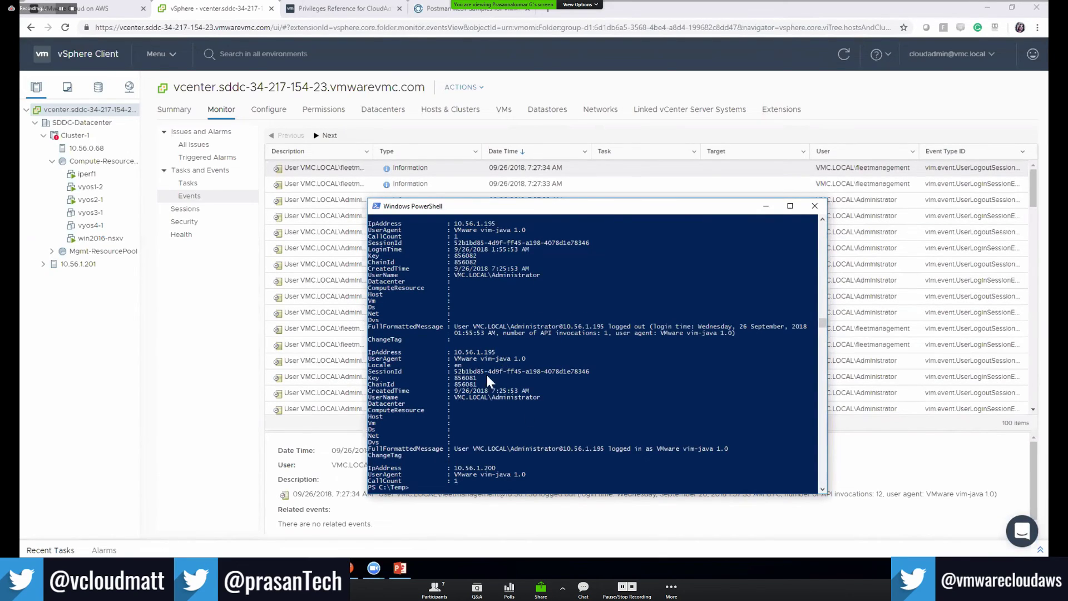
scroll(692, 392, "down", 5)
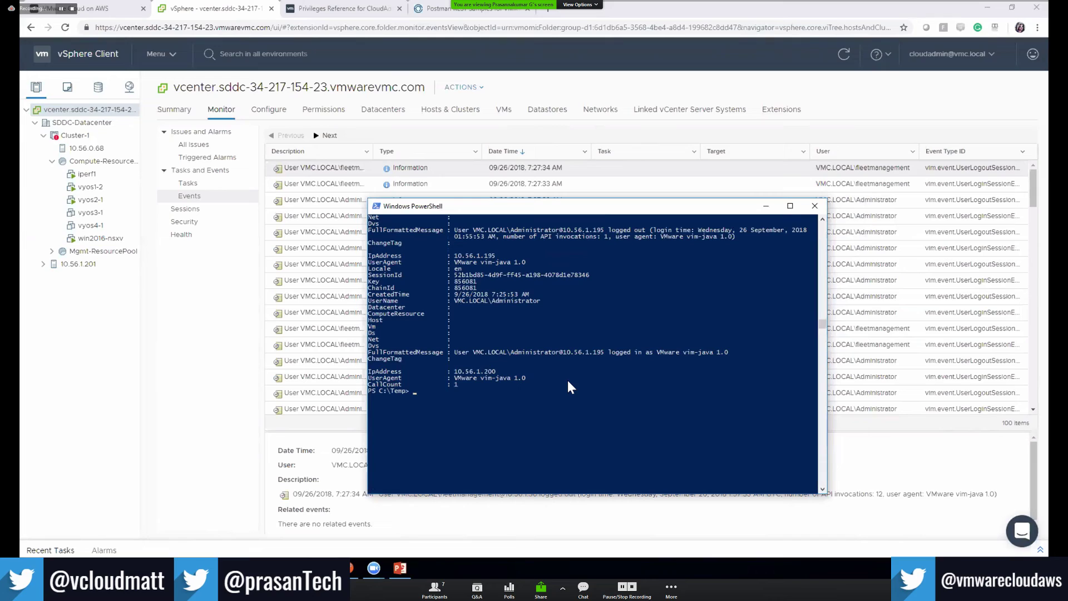
Run .\get-vmconfigchanges.ps1 and highlight iperf1's VirtualDisk remove and add changes
type(".\\get-vmconfigchanges.ps1")
scroll(504, 413, "down", 2)
scroll(504, 407, "down", 1)
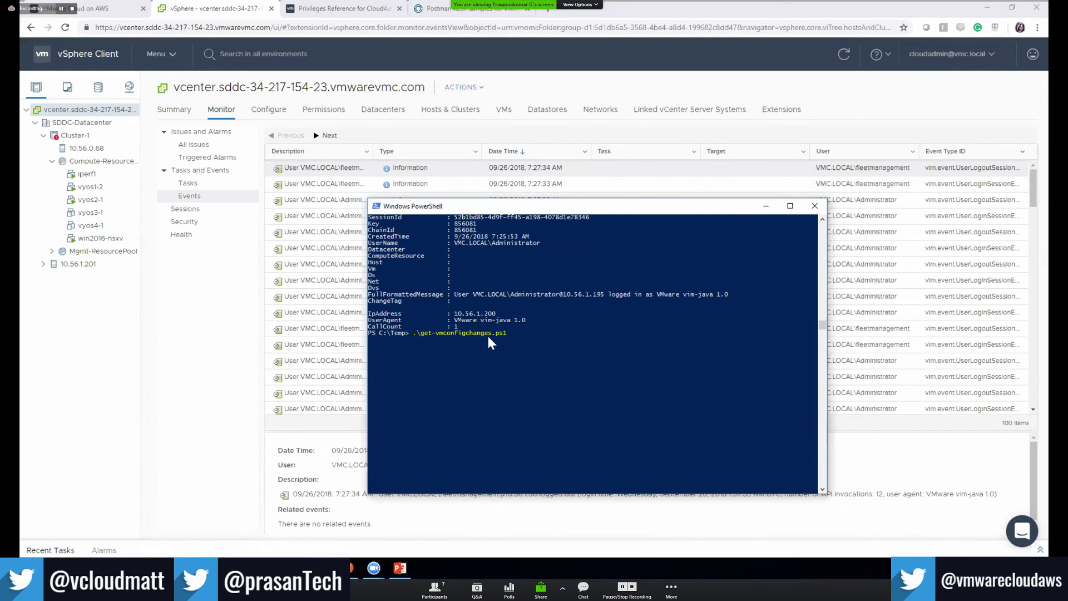
key("Return")
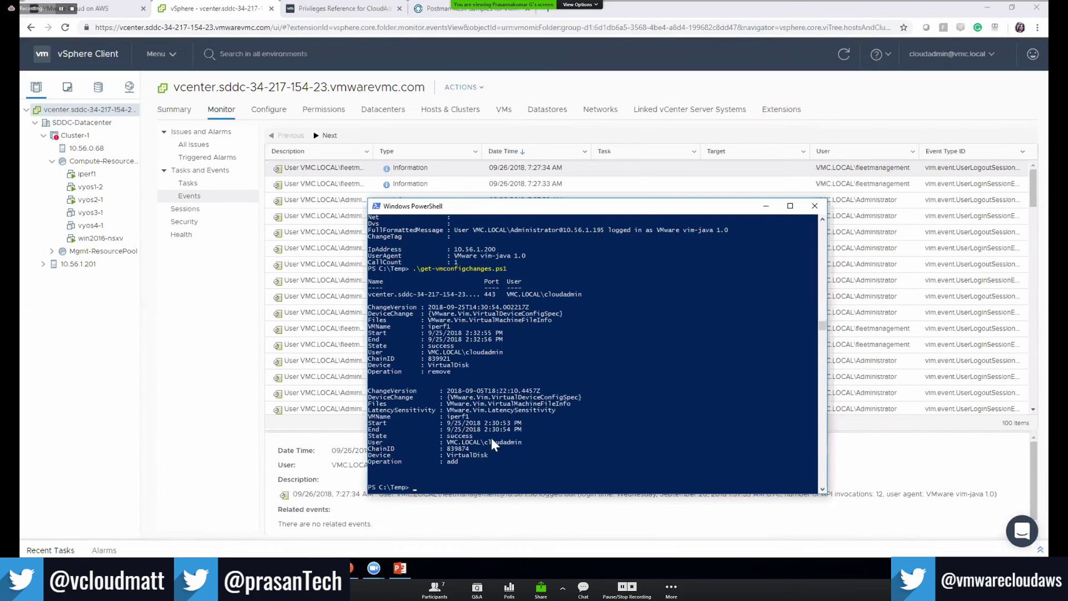
left_click(449, 455)
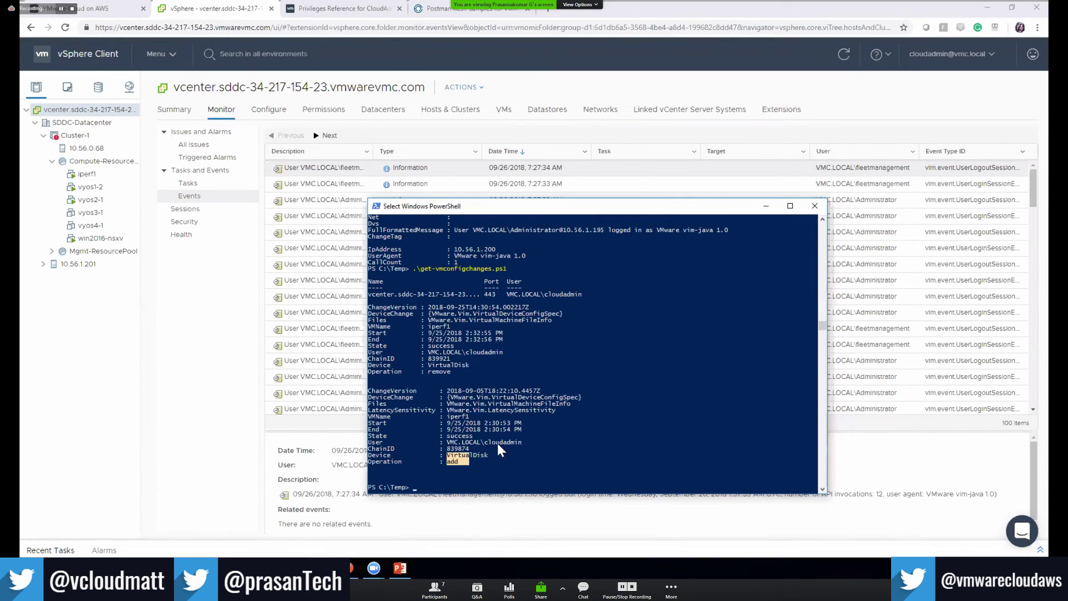
left_click_drag(488, 442, 515, 446)
left_click_drag(448, 455, 477, 457)
left_click_drag(429, 362, 458, 372)
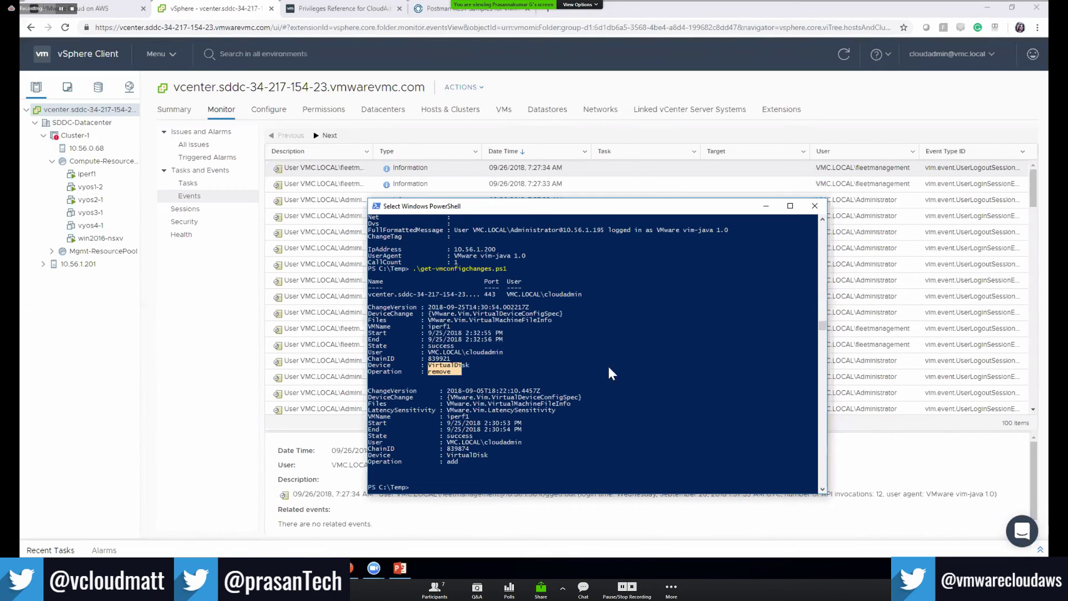
left_click(306, 568)
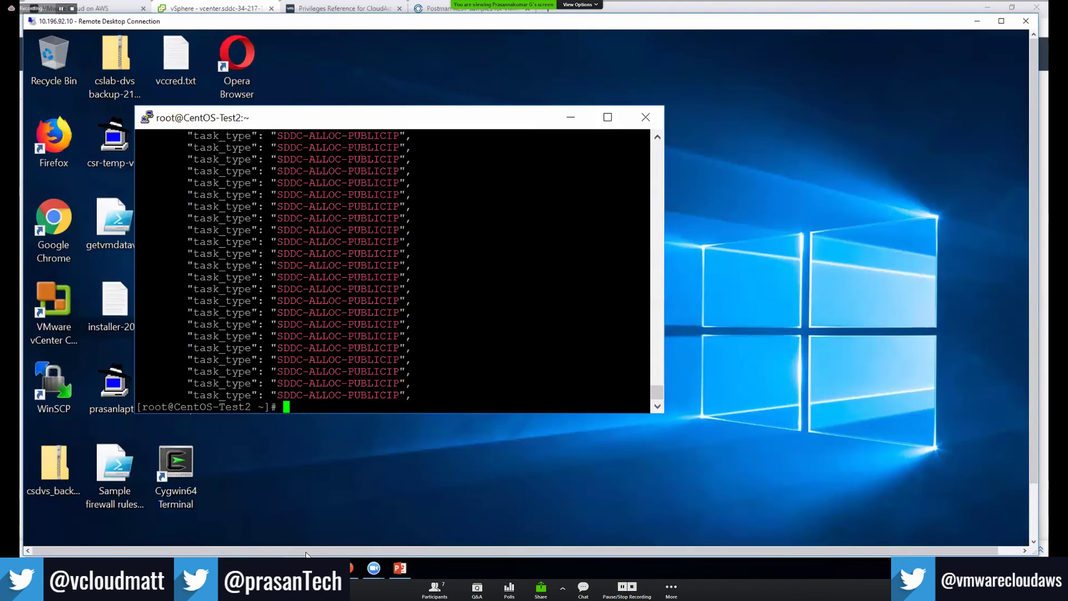
Log in to vRealize Operations Manager as admin, correcting a typo in the user name
mouse_move(734, 537)
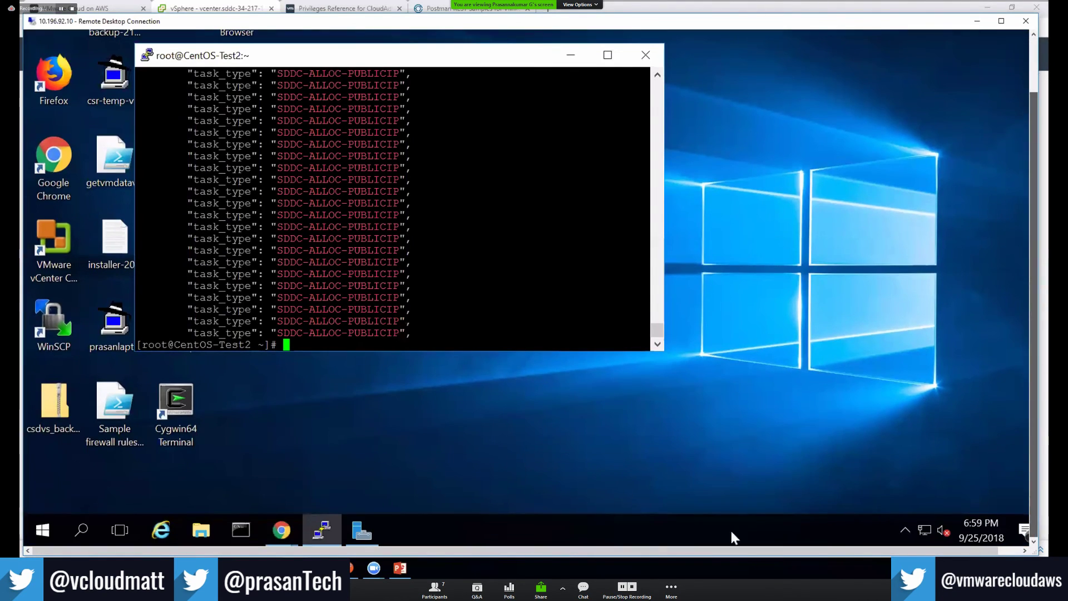
left_click(282, 531)
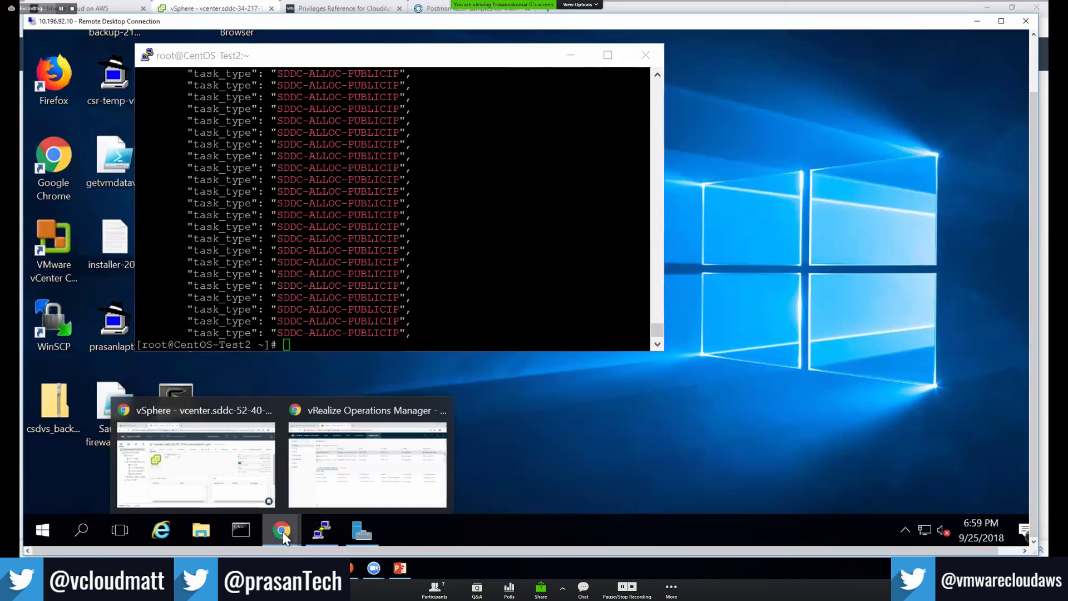
left_click(347, 493)
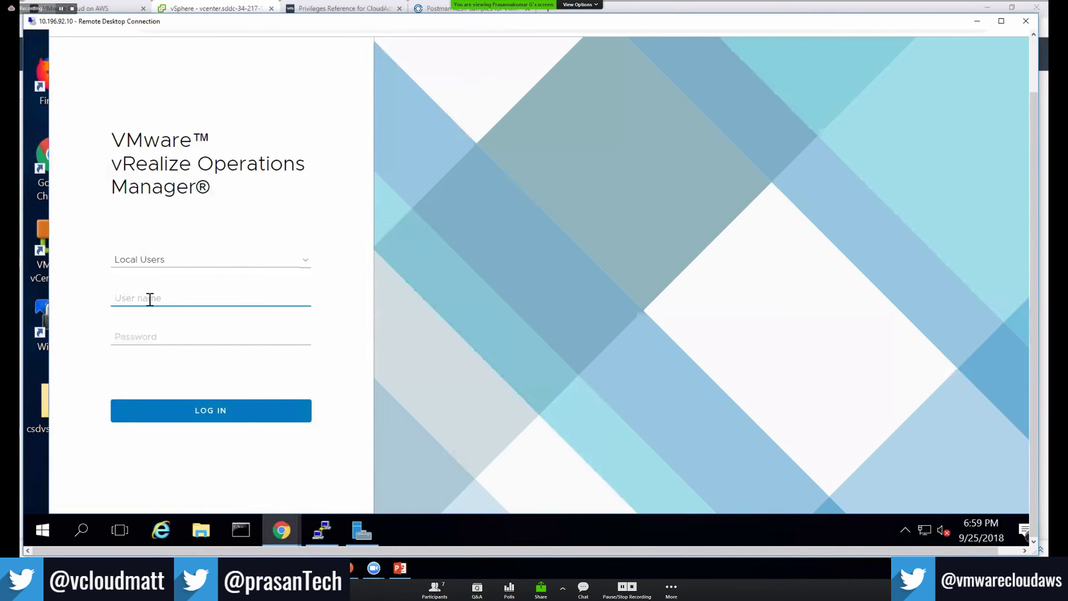
type("admi9n")
key("Tab")
key("shift+Tab")
key("End")
key("BackSpace")
key("BackSpace")
type("n")
key("Tab")
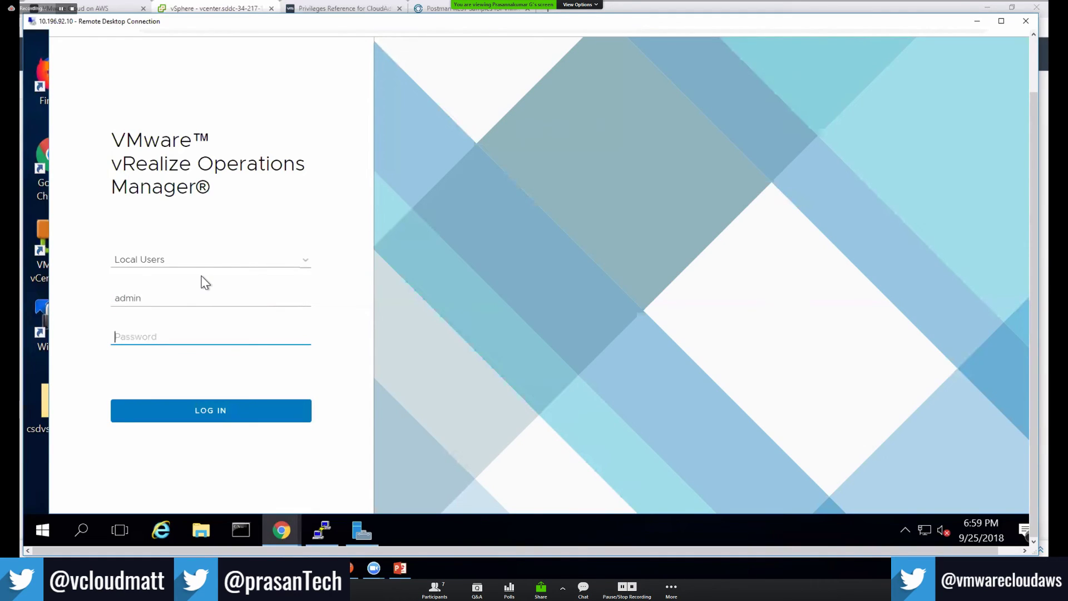
type("*******")
key("Return")
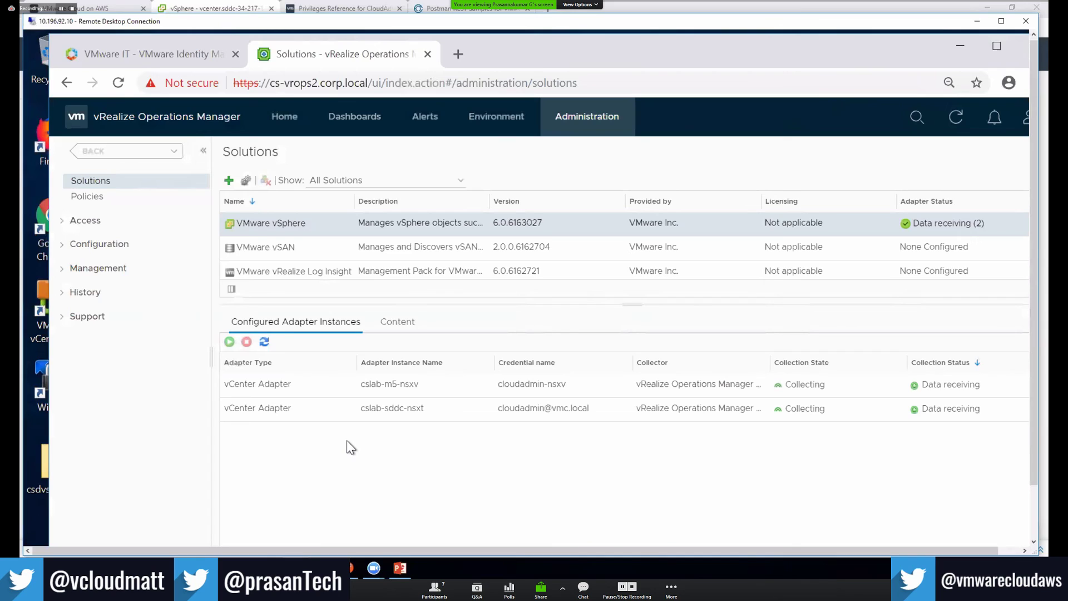
Check the cslab-m5-nsxv adapter instance and open the Getting Started dashboard
left_click(390, 385)
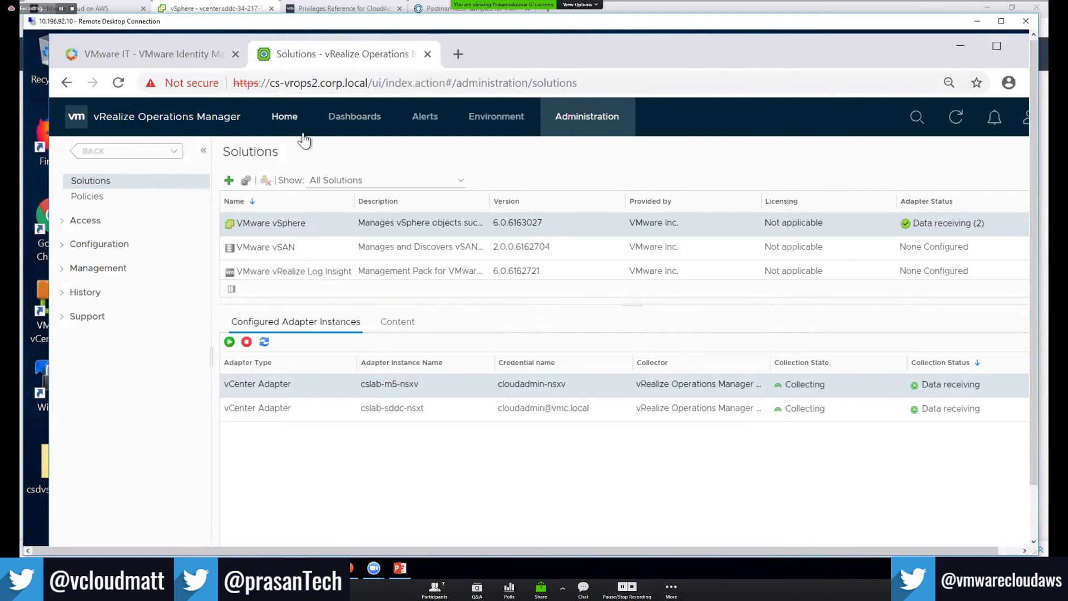
left_click(337, 123)
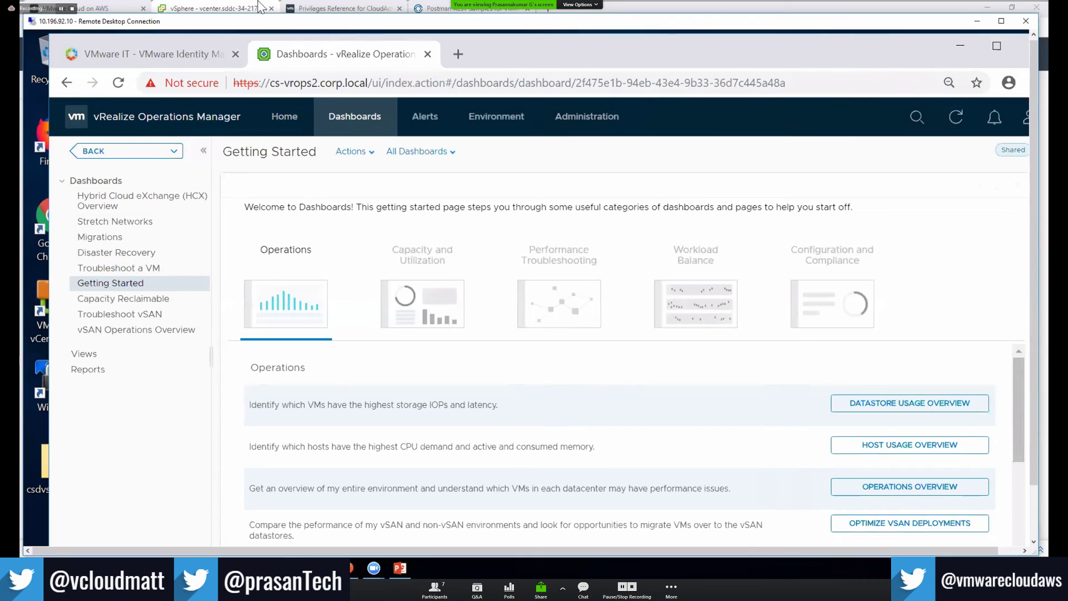
left_click(219, 7)
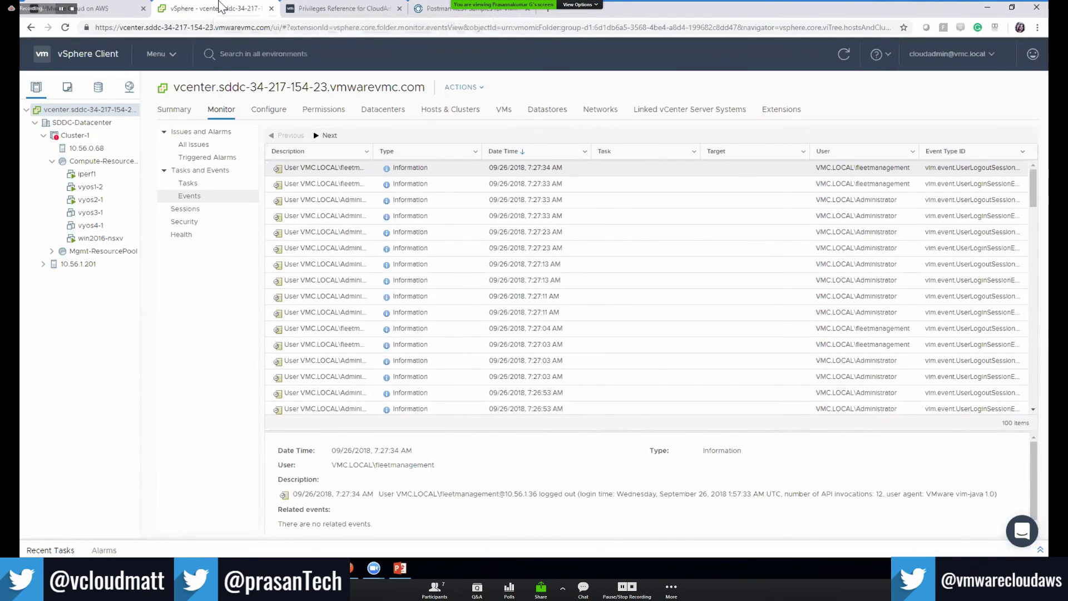
Leave the vCenter events page for the Zoom webinar window
mouse_move(373, 569)
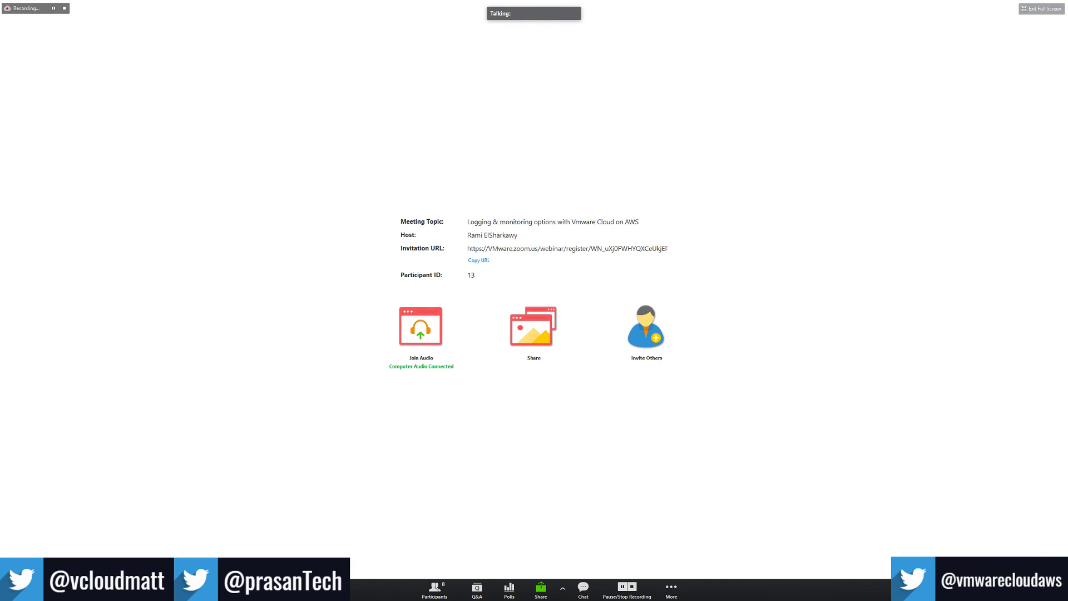
Open Polls and launch Polling 1's satisfaction and improvement questions to attendees
left_click(511, 591)
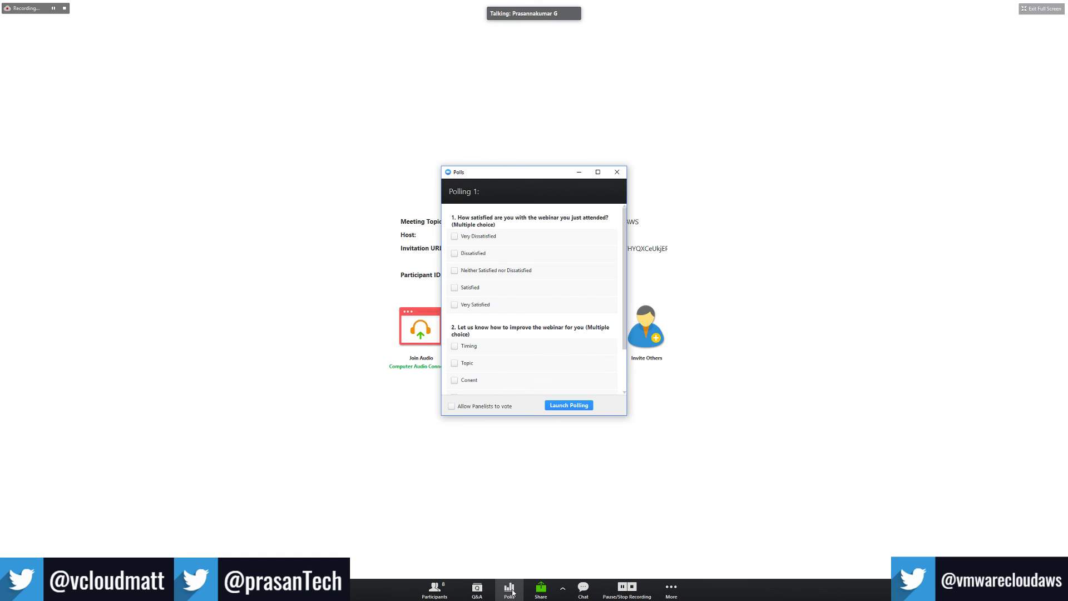
left_click(569, 405)
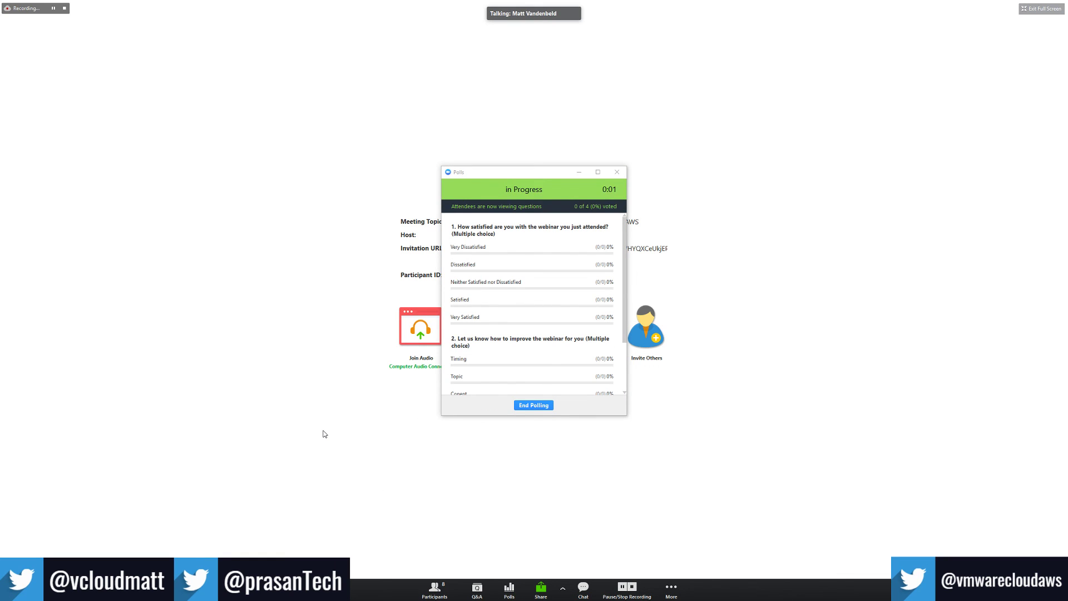